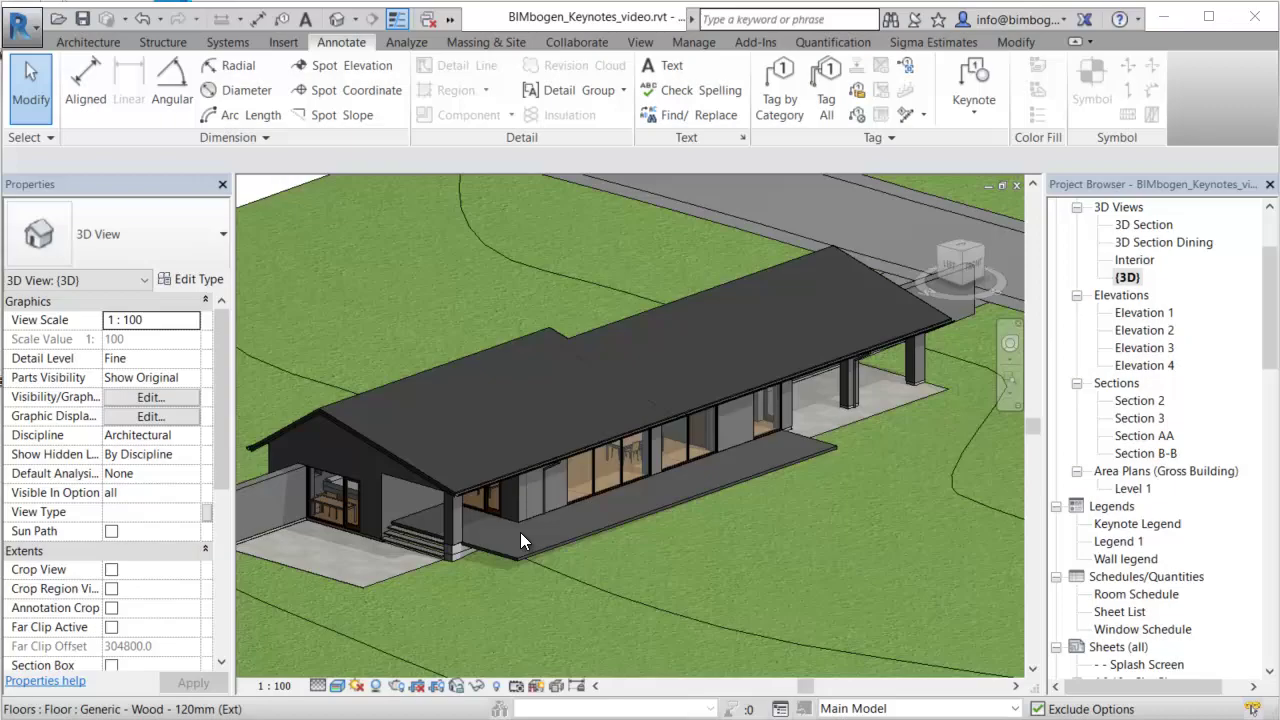
# Check that the 468mm brick/insulation/brick exterior wall type's Keynote reads AB01
pyautogui.scroll(5, 519, 533)
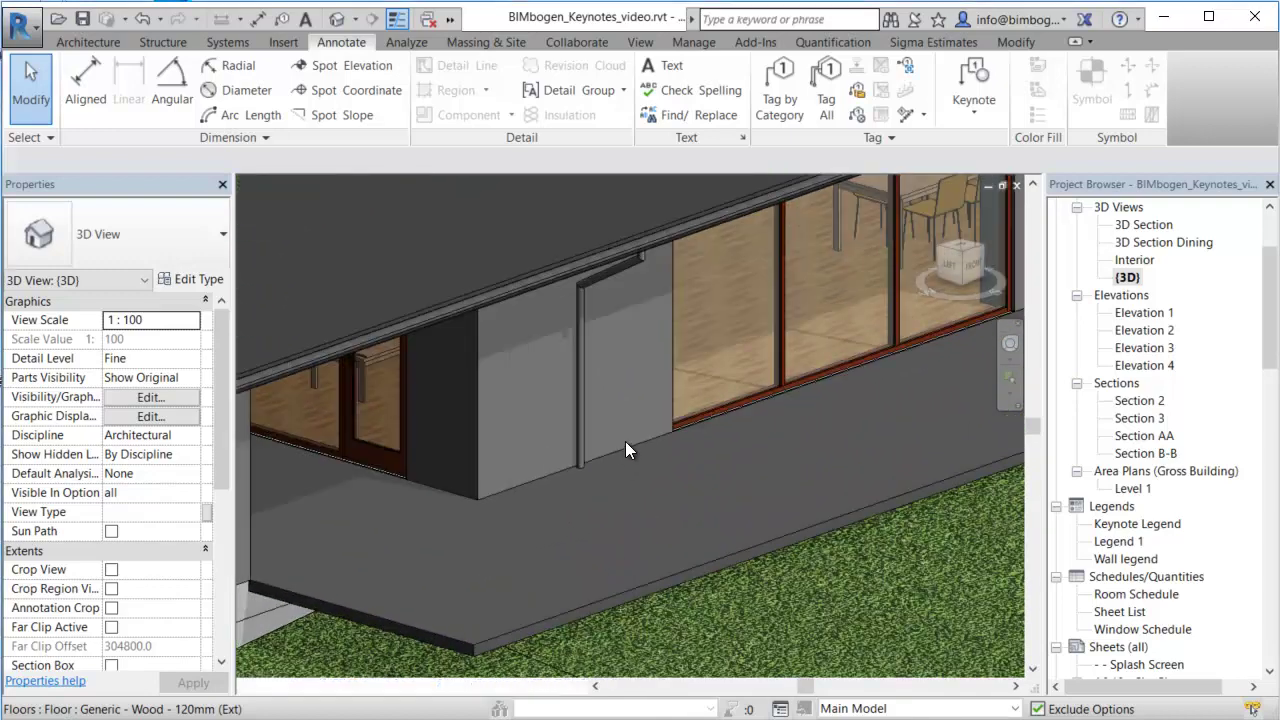
pyautogui.click(621, 448)
pyautogui.click(195, 280)
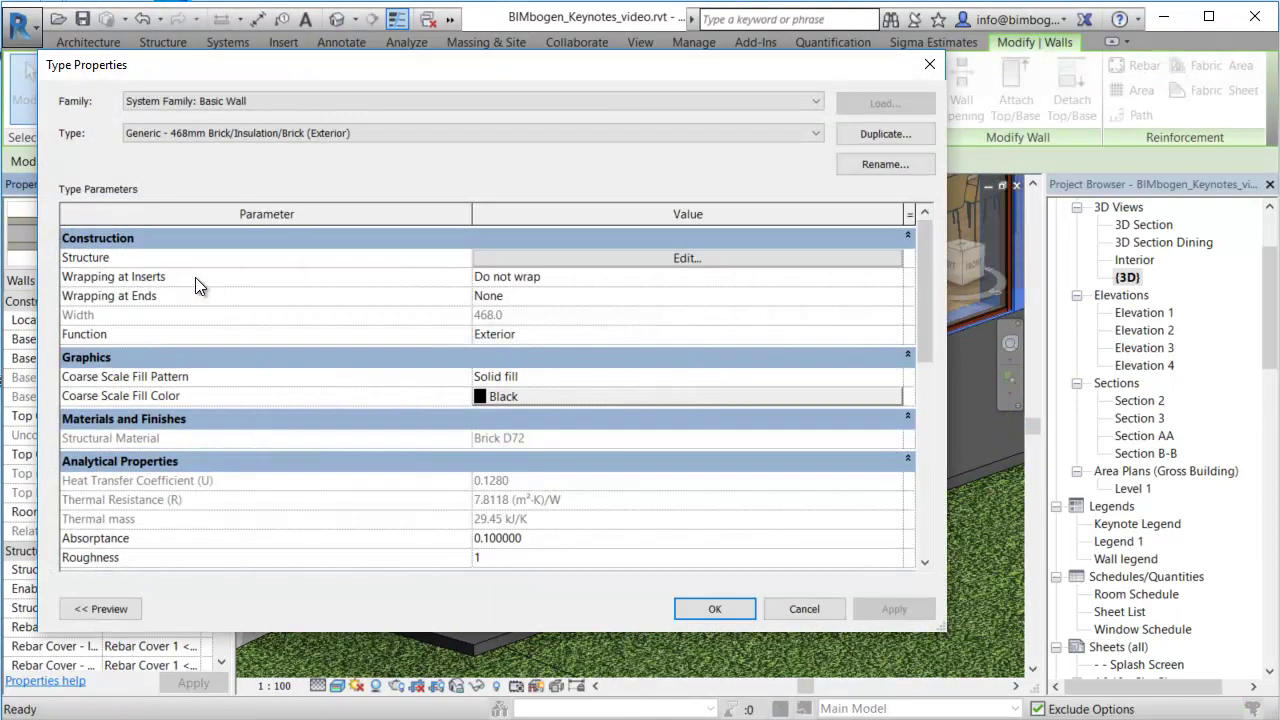
pyautogui.scroll(-3, 501, 409)
pyautogui.click(500, 435)
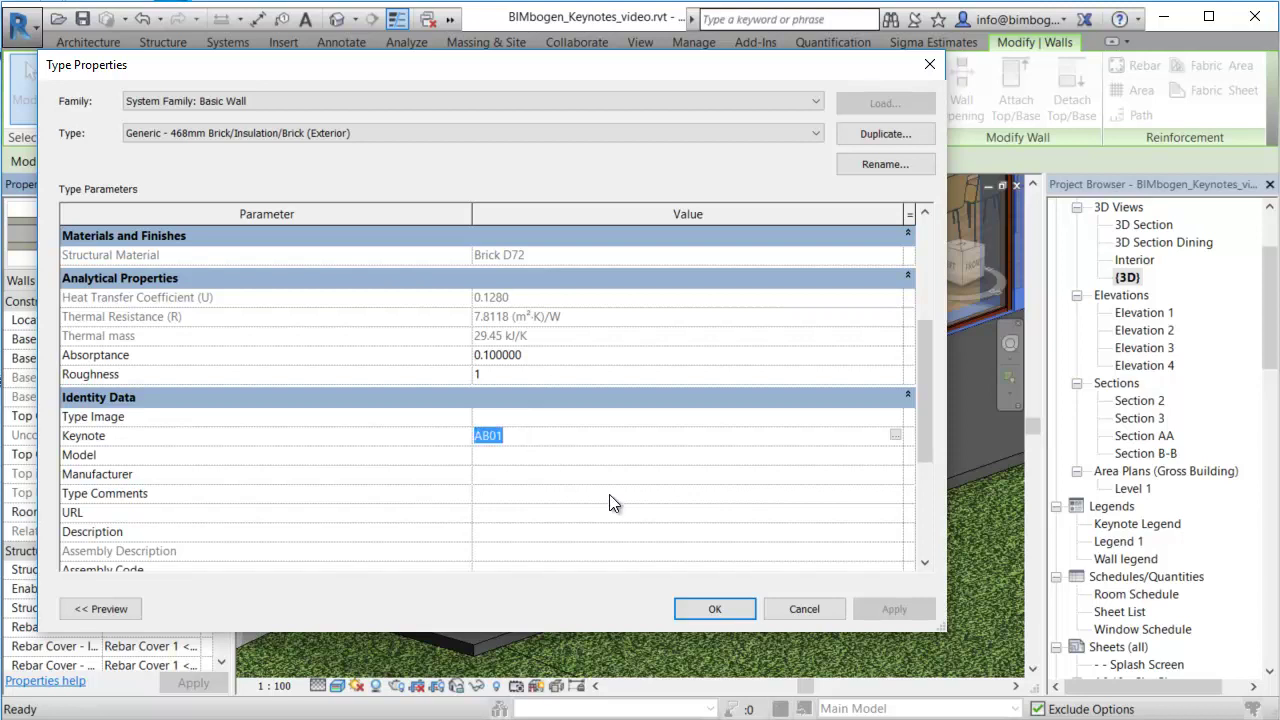
pyautogui.click(715, 609)
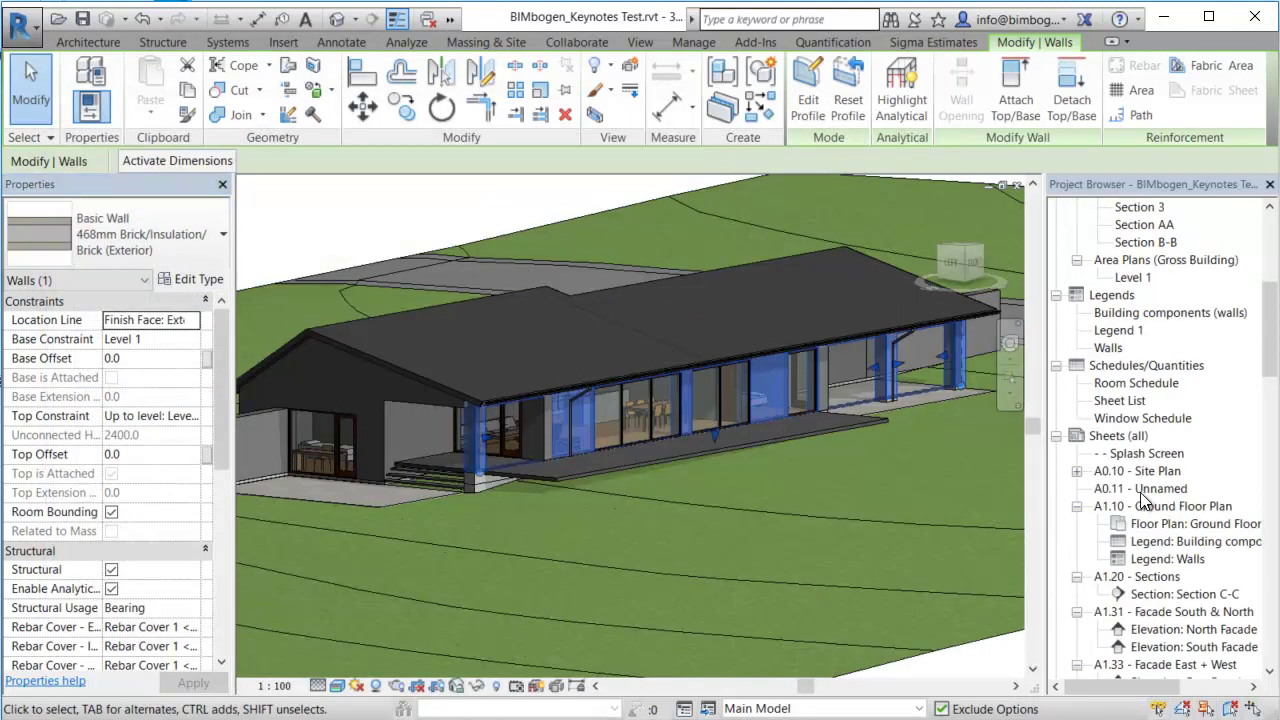
# Open the Ground Floor Plan view, then sheet A1.10 Ground Floor Plan
pyautogui.doubleClick(1160, 523)
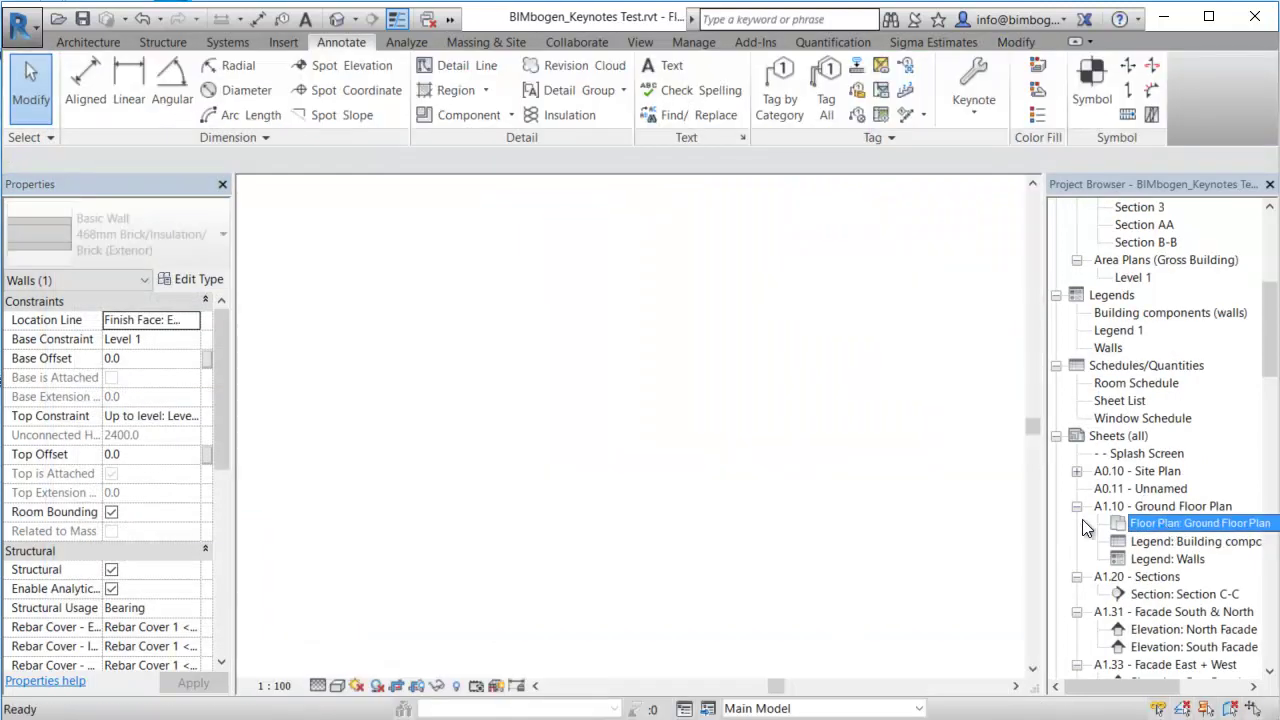
pyautogui.scroll(6, 580, 226)
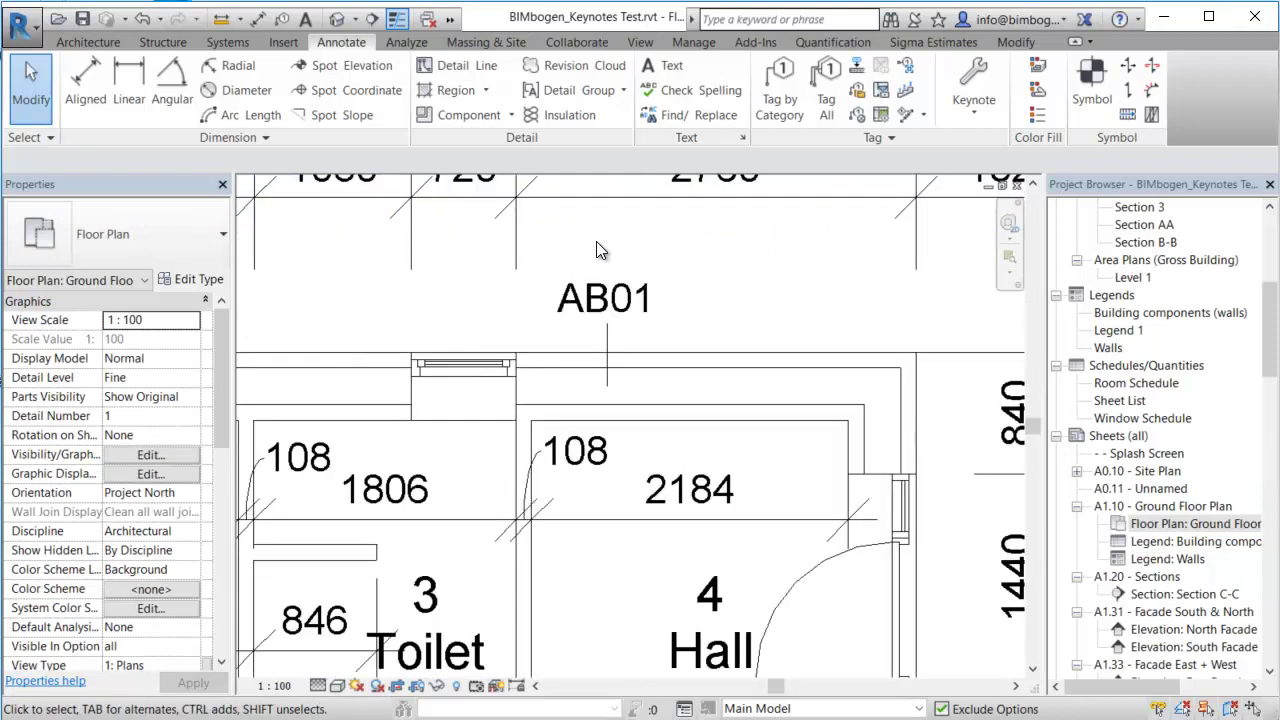
pyautogui.scroll(-5, 711, 228)
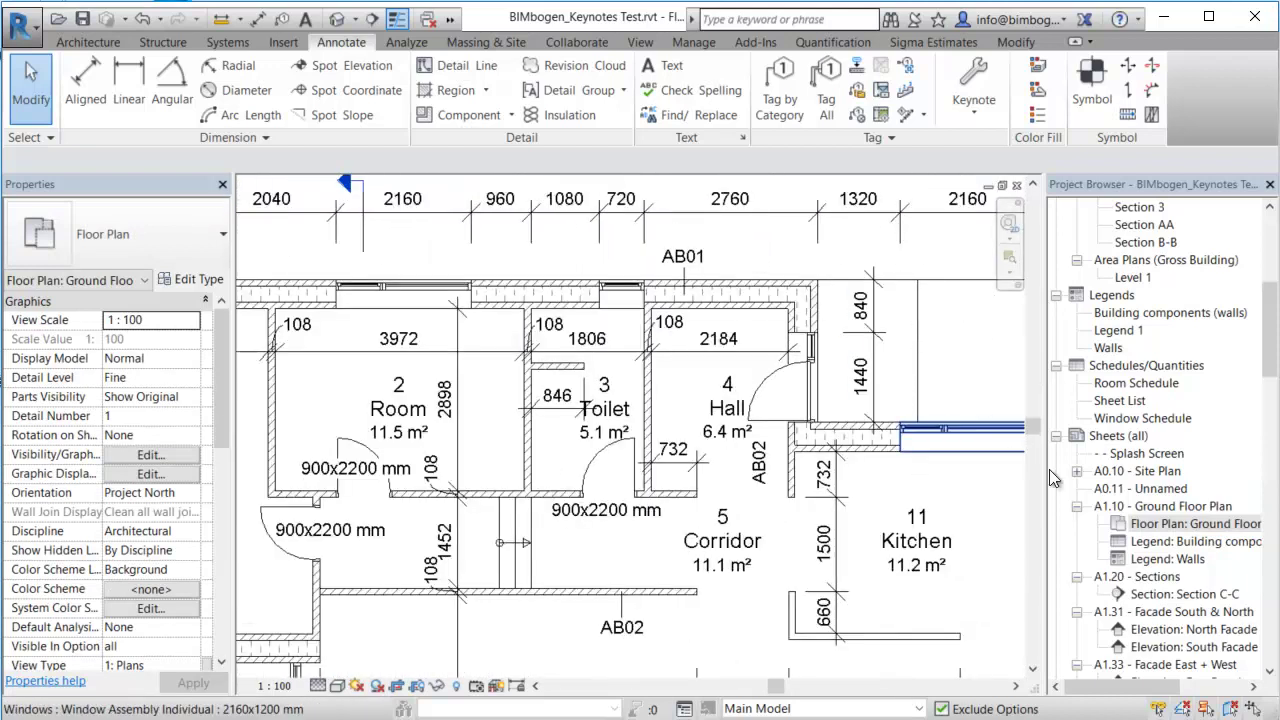
pyautogui.doubleClick(1176, 506)
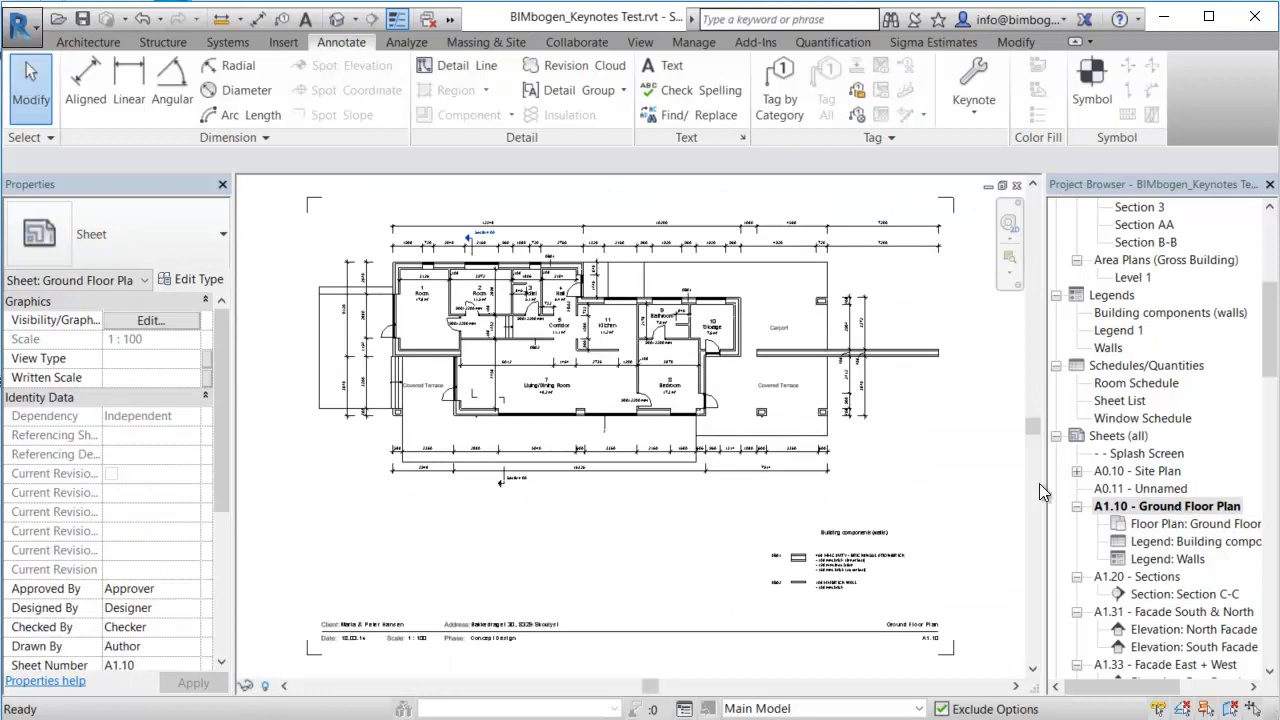
# Zoom and pan to centre the Building components (walls) legend for AB01 and AB02
pyautogui.scroll(2, 560, 242)
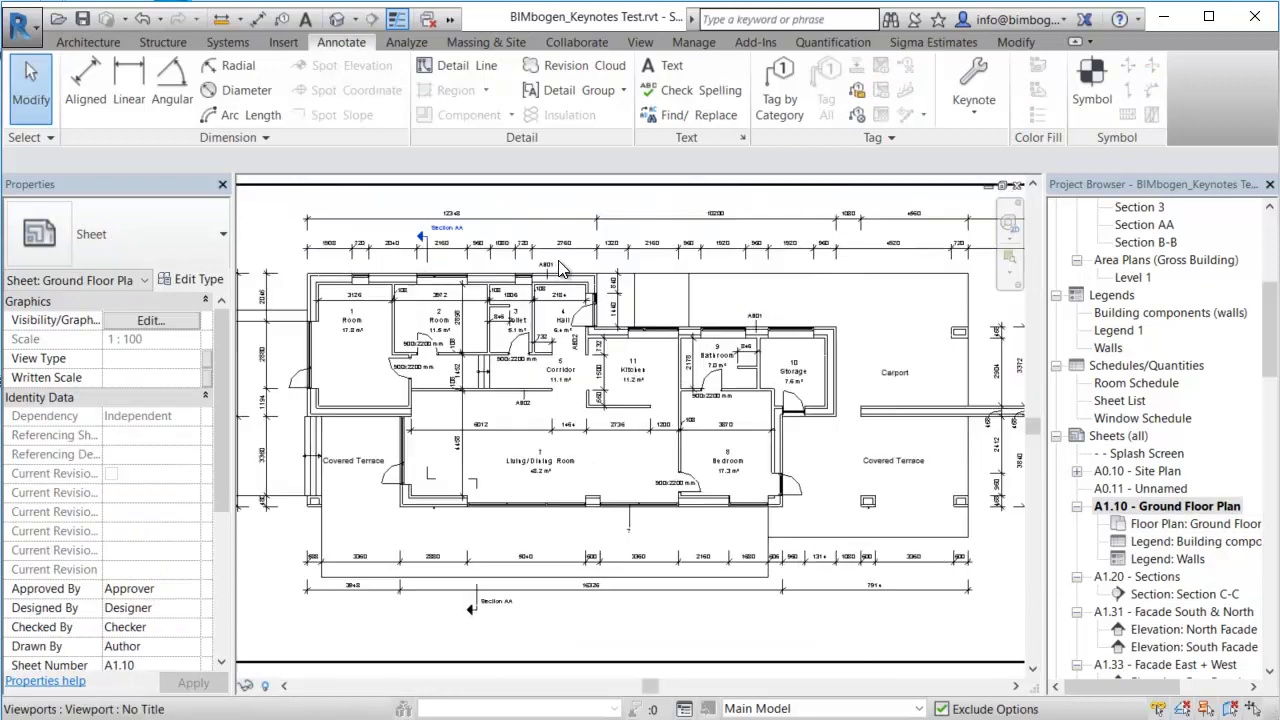
pyautogui.scroll(2, 557, 272)
pyautogui.scroll(-3, 537, 290)
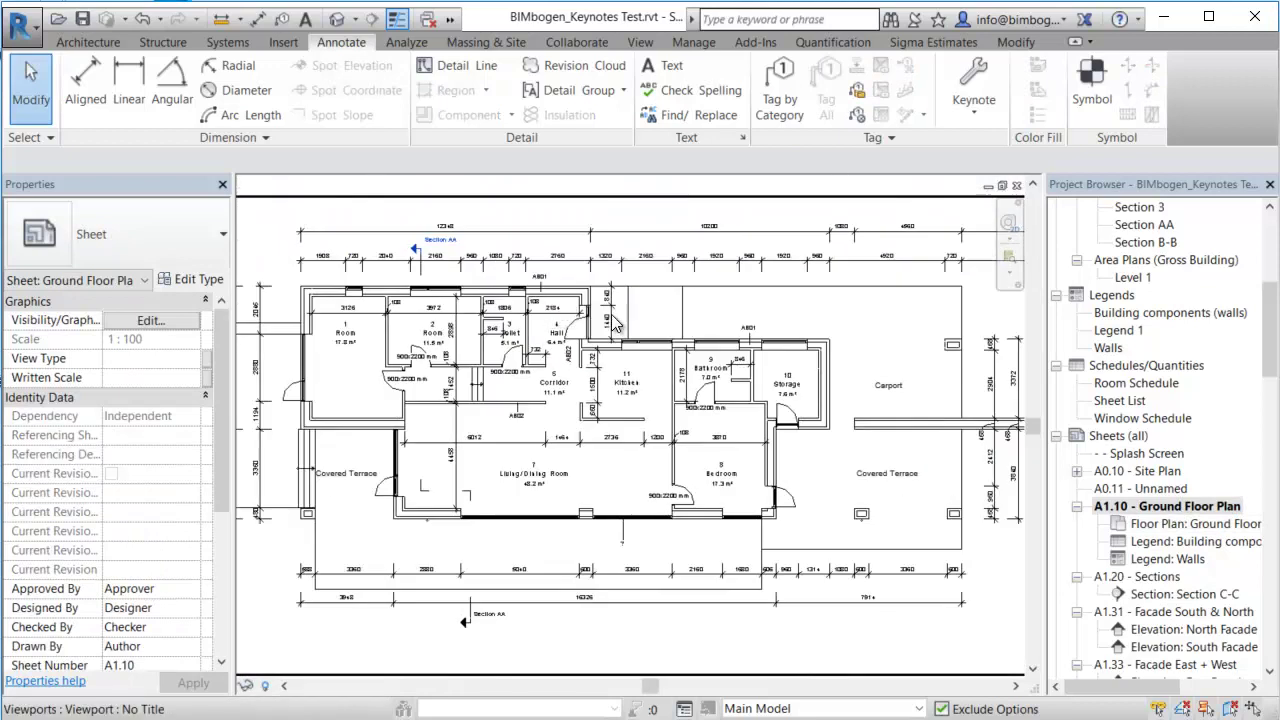
pyautogui.scroll(4, 748, 342)
pyautogui.scroll(-3, 728, 370)
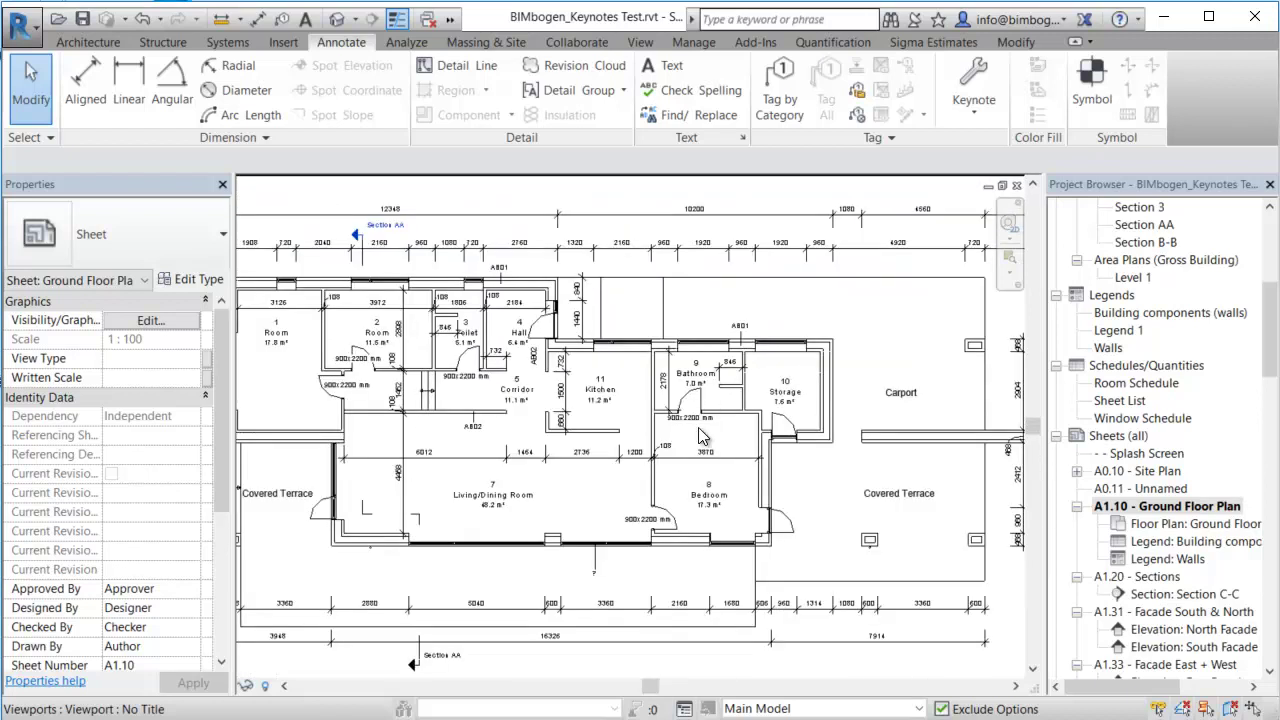
pyautogui.moveTo(822, 632); pyautogui.dragTo(630, 460, button='middle')
pyautogui.scroll(1, 652, 494)
pyautogui.scroll(3, 522, 515)
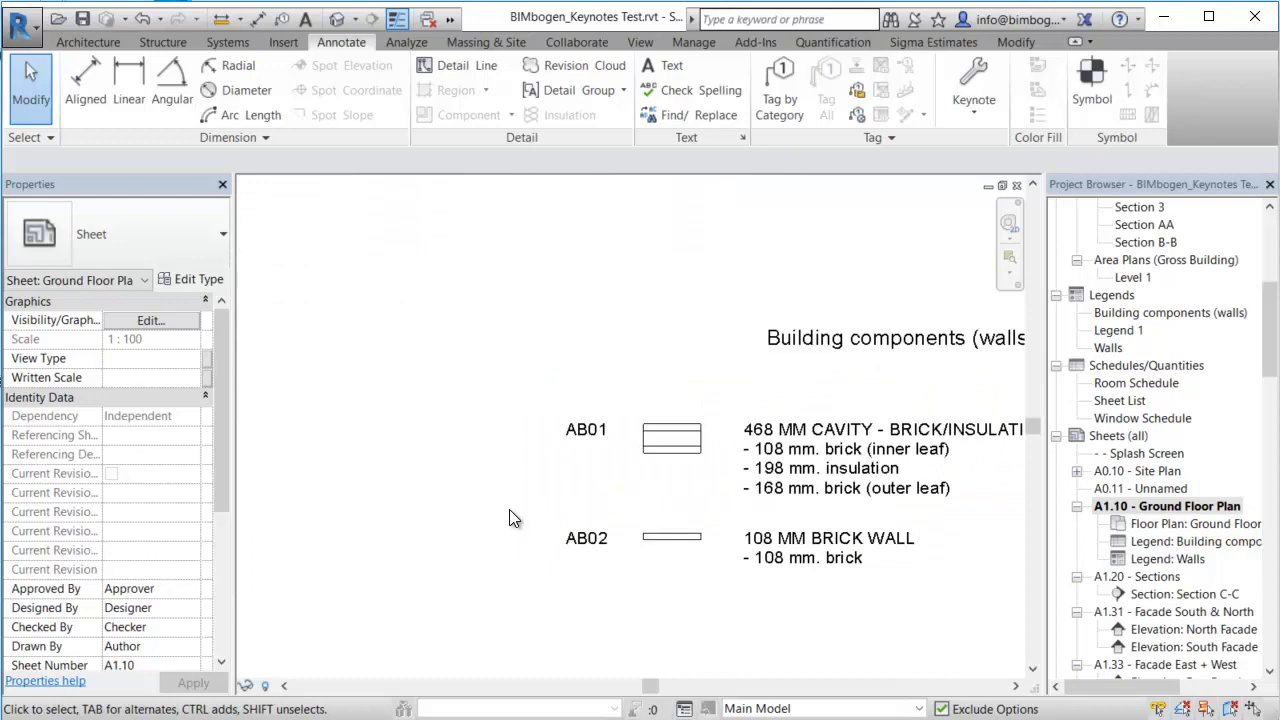
pyautogui.moveTo(720, 514); pyautogui.dragTo(525, 511, button='middle')
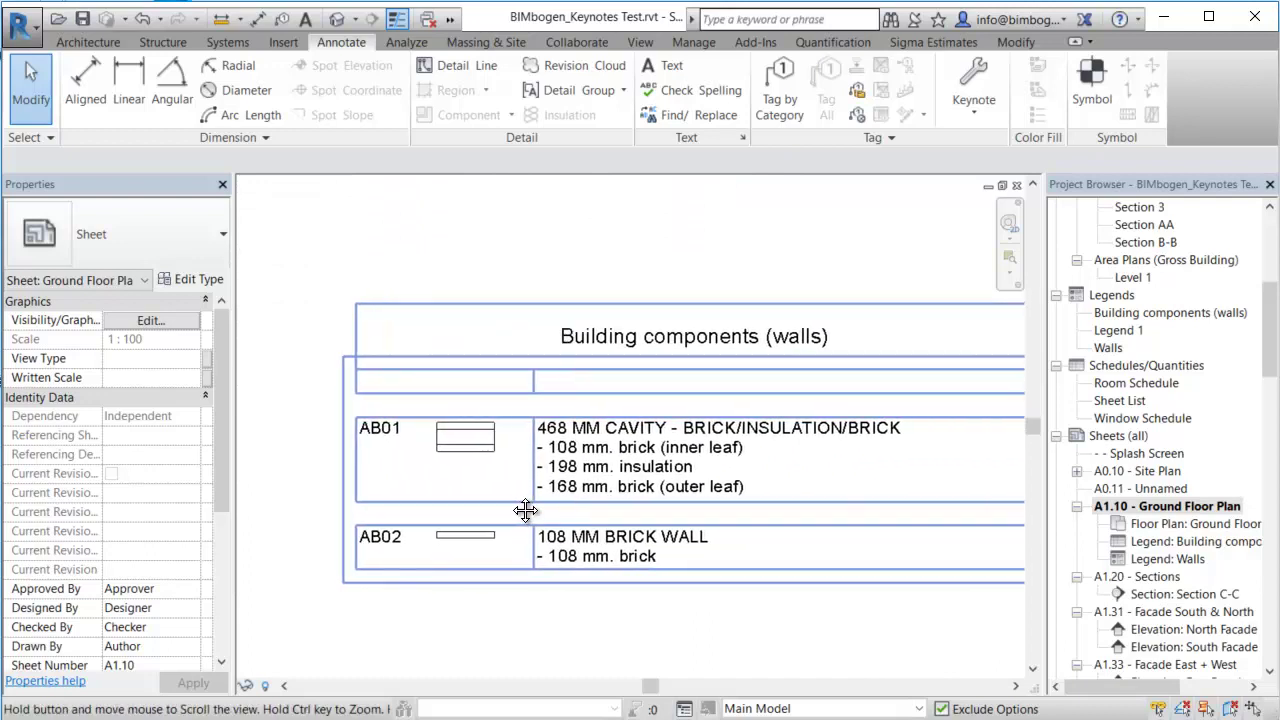
# Compare the keynote spreadsheet and text file with the Revit sheet, leaving the text file in front
pyautogui.hotkey('alt', 'Tab')
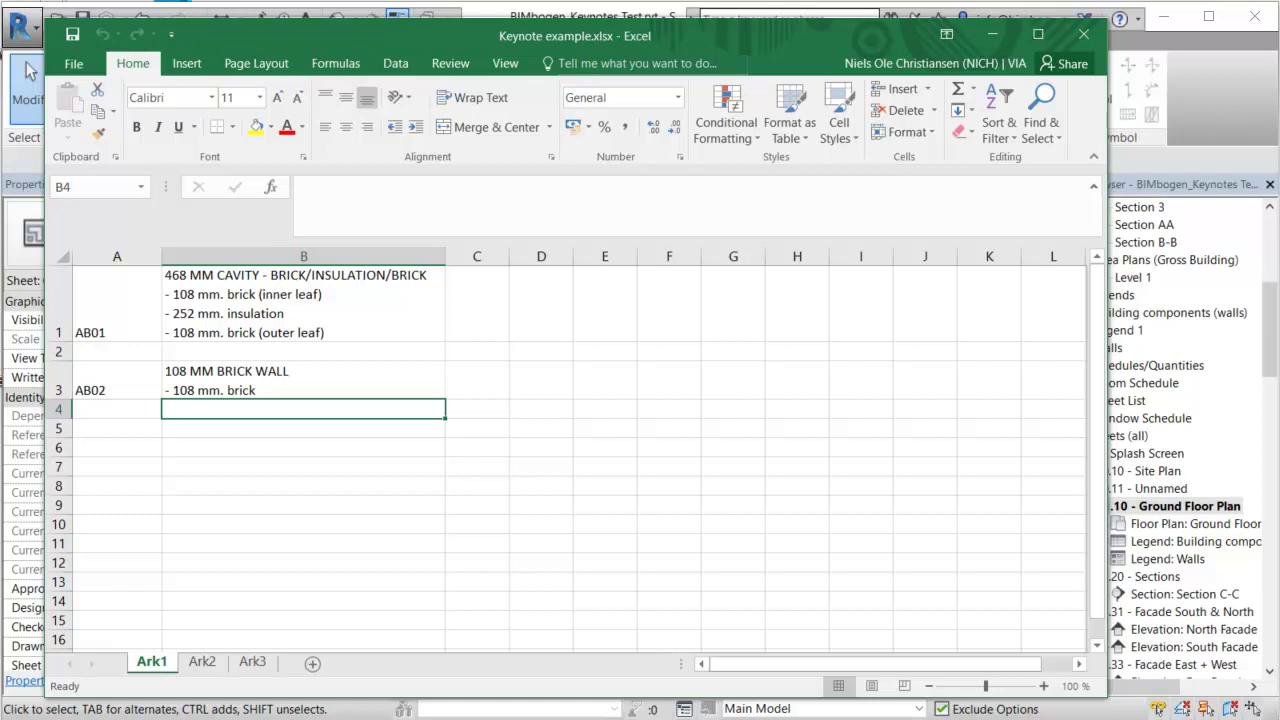
pyautogui.hotkey('alt', 'Tab')
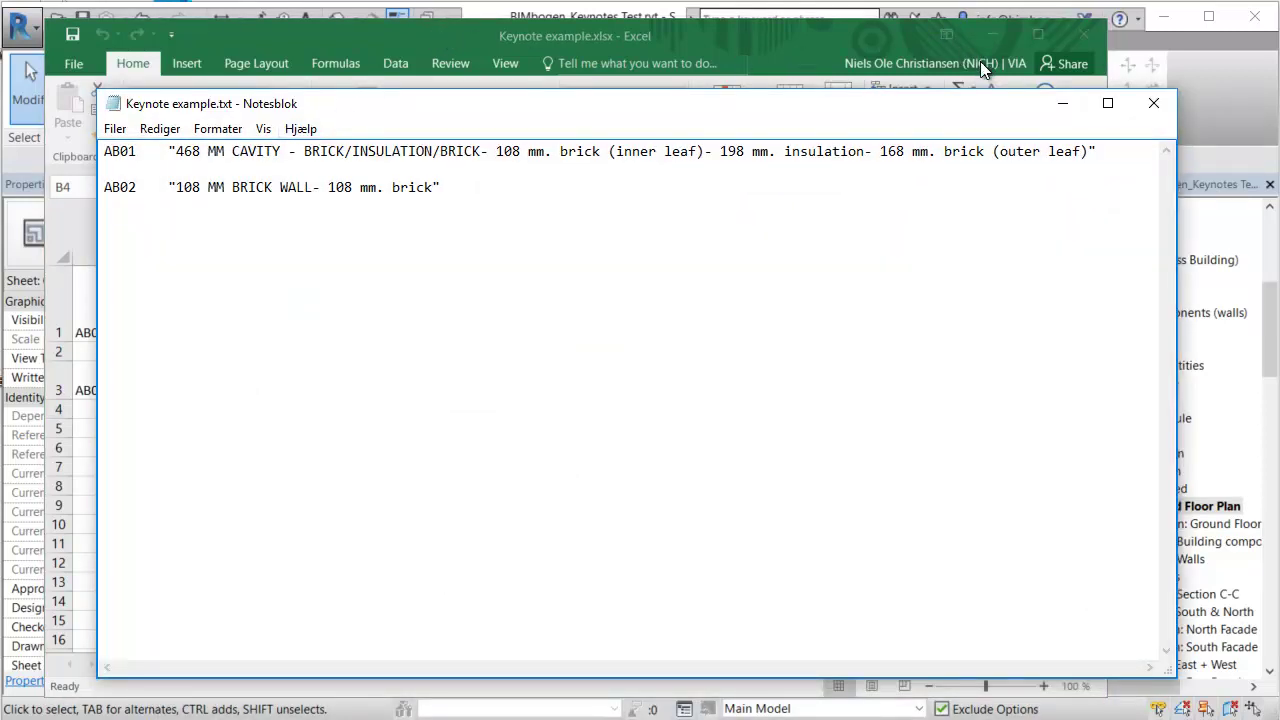
pyautogui.click(1070, 112)
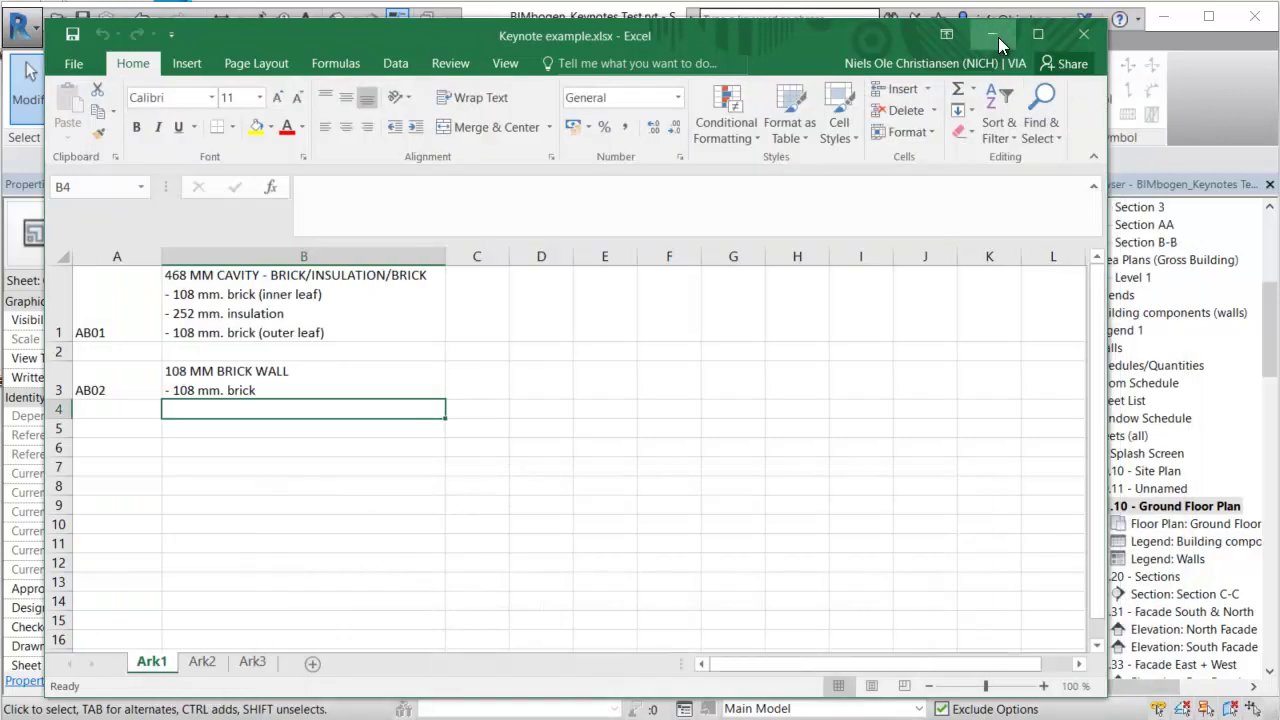
pyautogui.click(996, 38)
pyautogui.hotkey('alt', 'Tab')
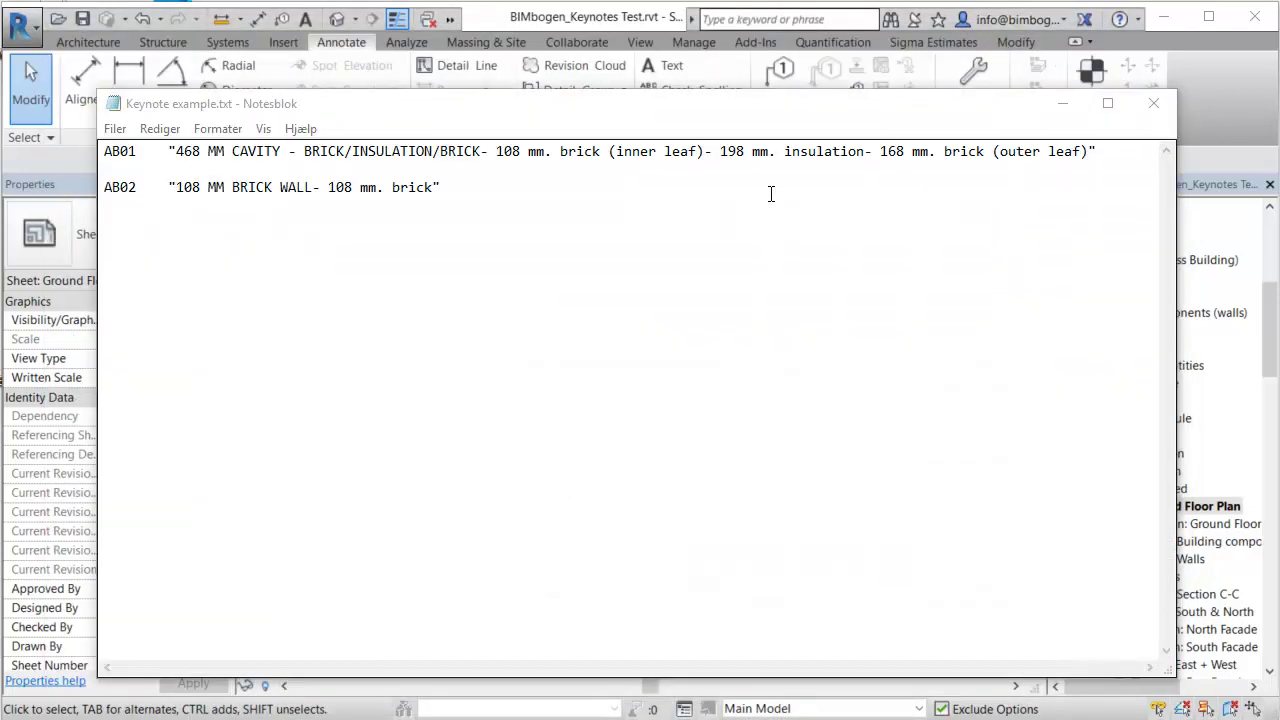
# Change AB01's insulation thickness from 198 to 252 mm, save the keynote text file and close it
pyautogui.moveTo(719, 152); pyautogui.dragTo(745, 150)
pyautogui.write('252')
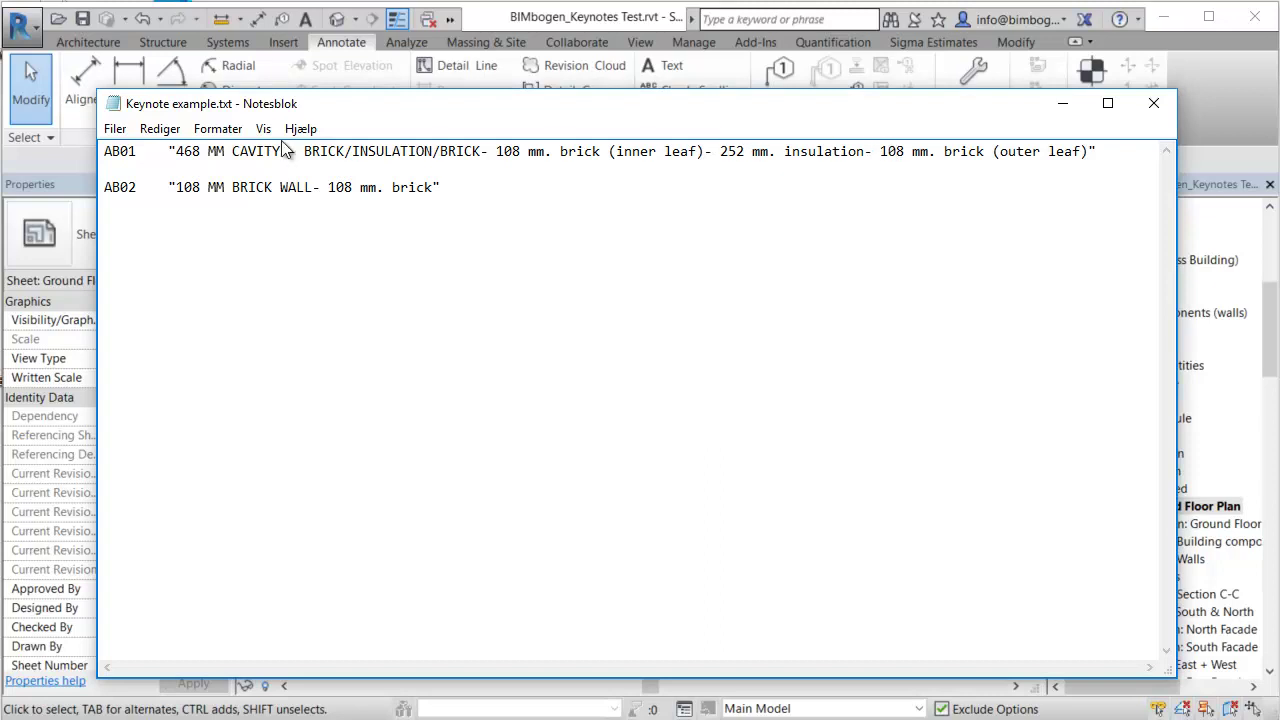
pyautogui.click(115, 128)
pyautogui.click(160, 196)
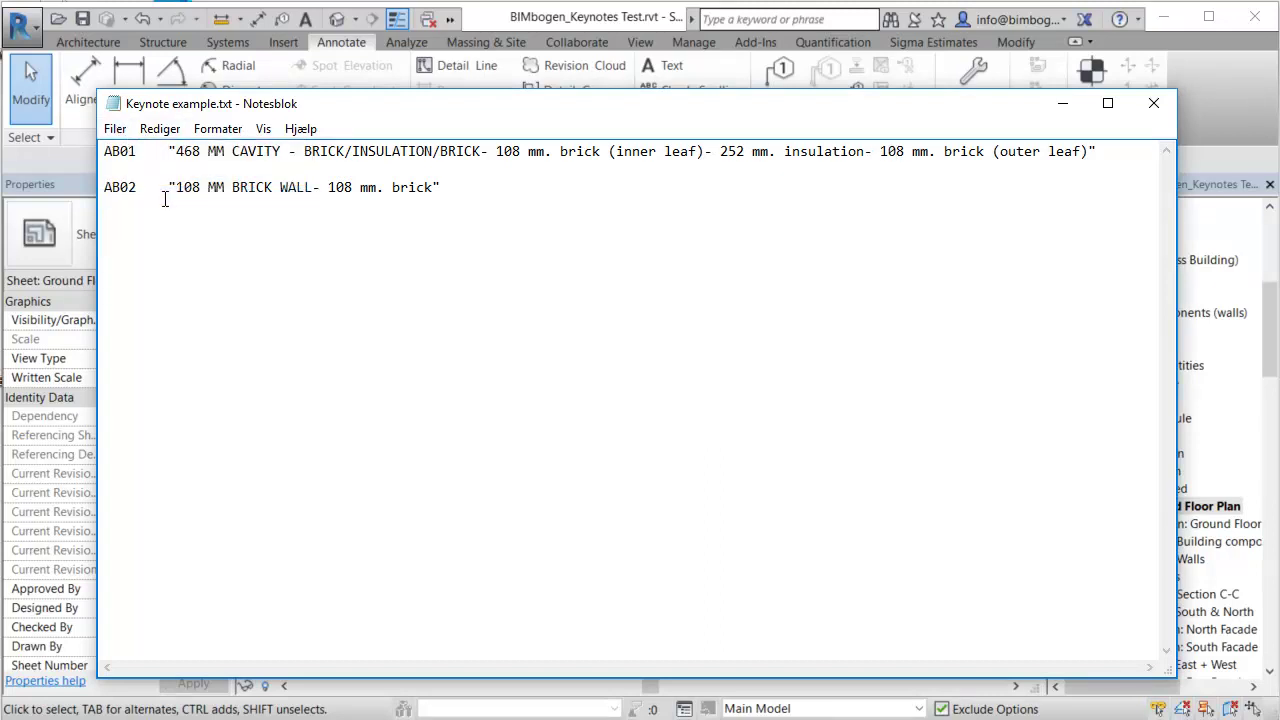
pyautogui.click(1153, 105)
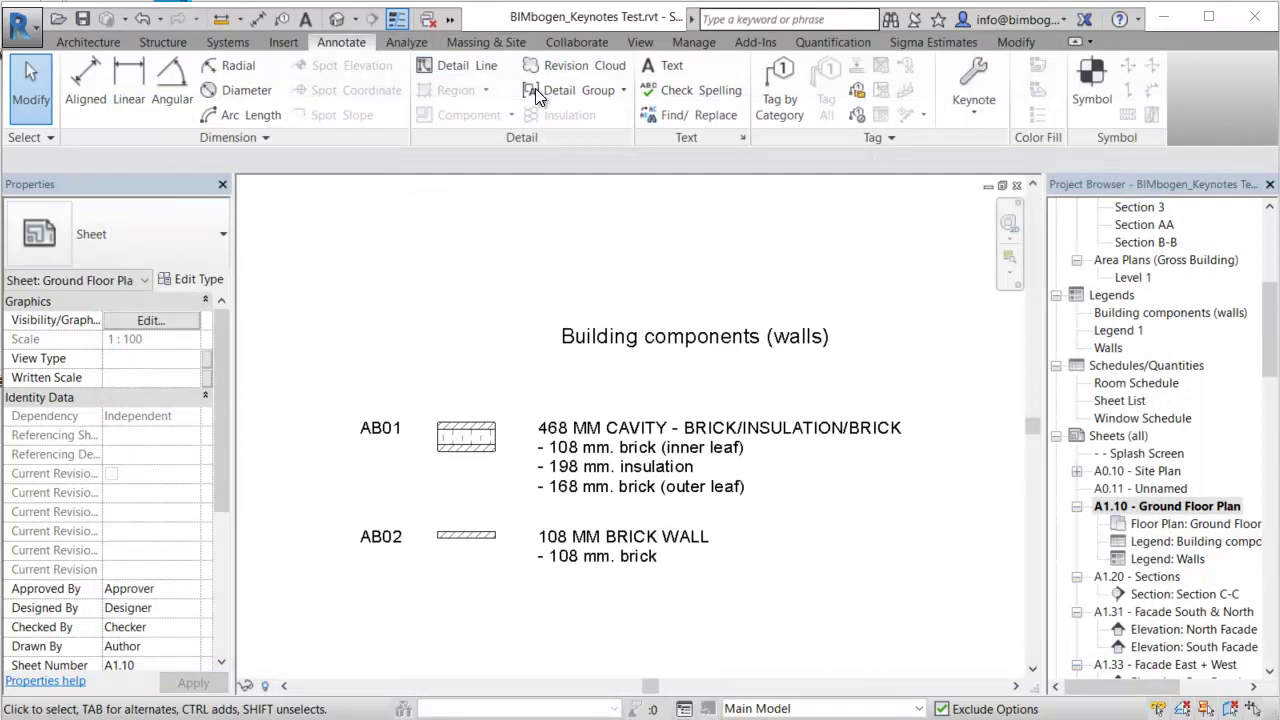
# Open Keynoting Settings from the Keynote dropdown, cancelling the save-project reminder
pyautogui.click(984, 114)
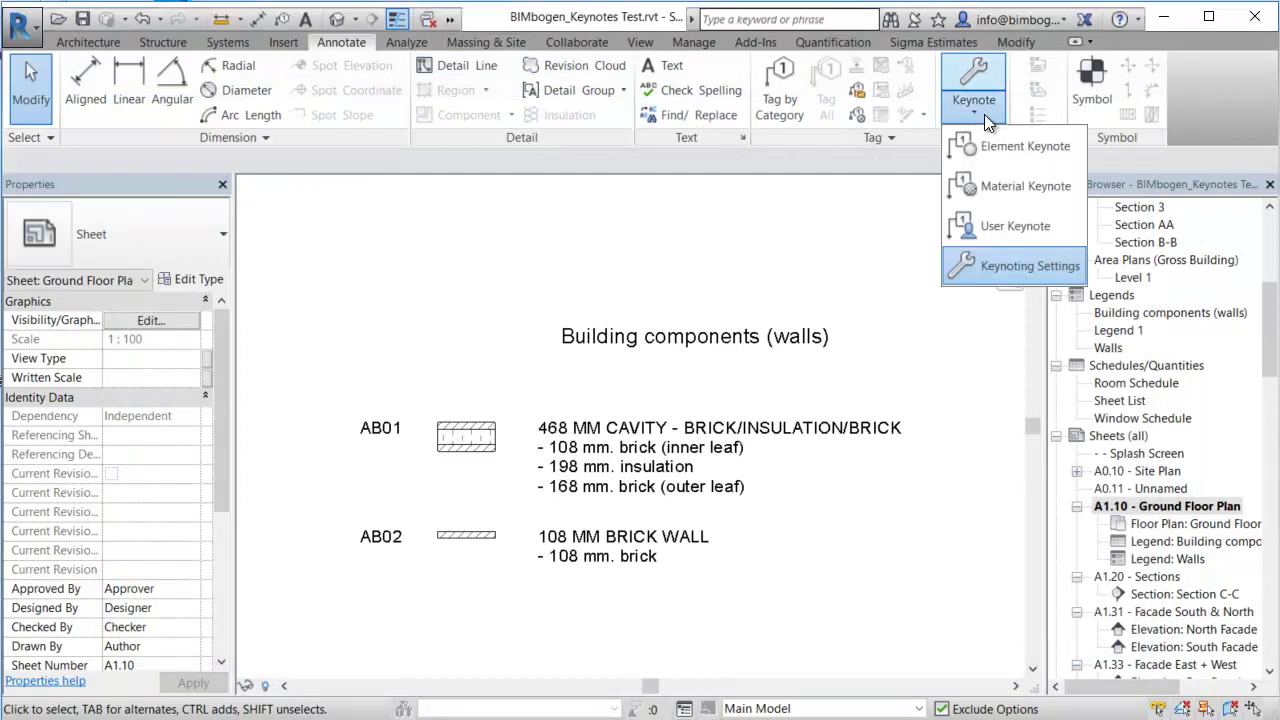
pyautogui.click(1005, 270)
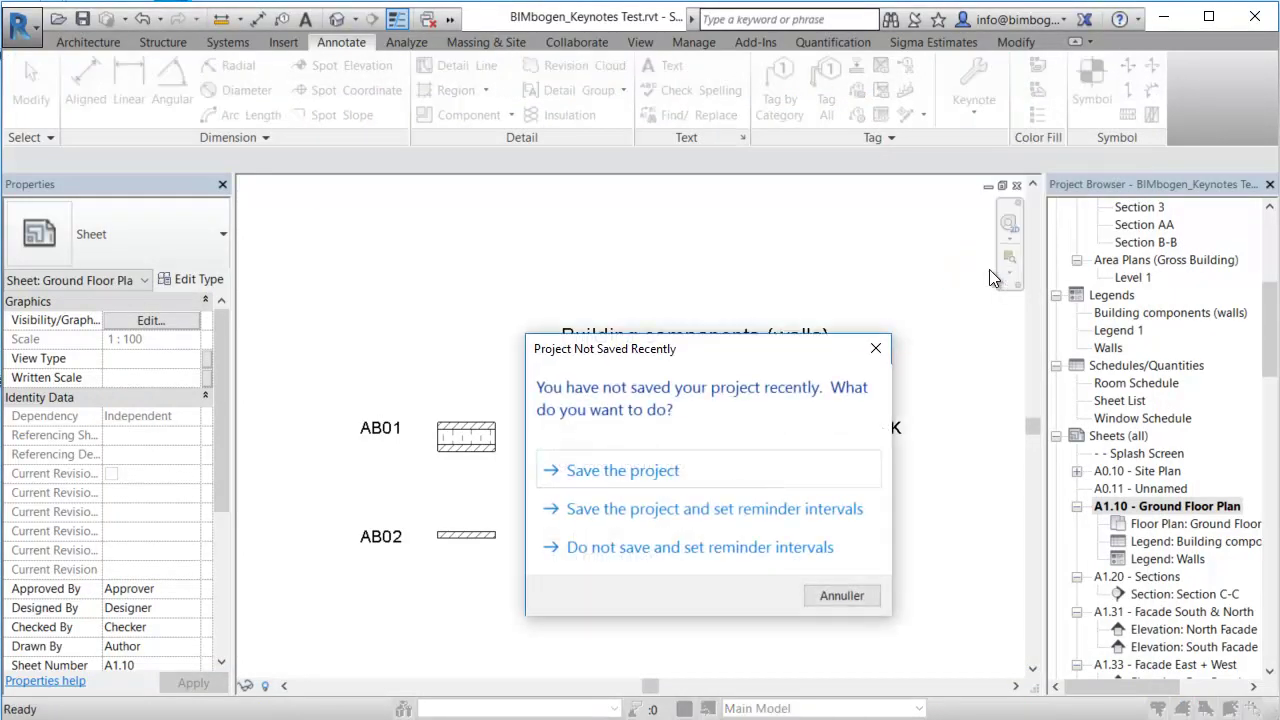
pyautogui.click(842, 596)
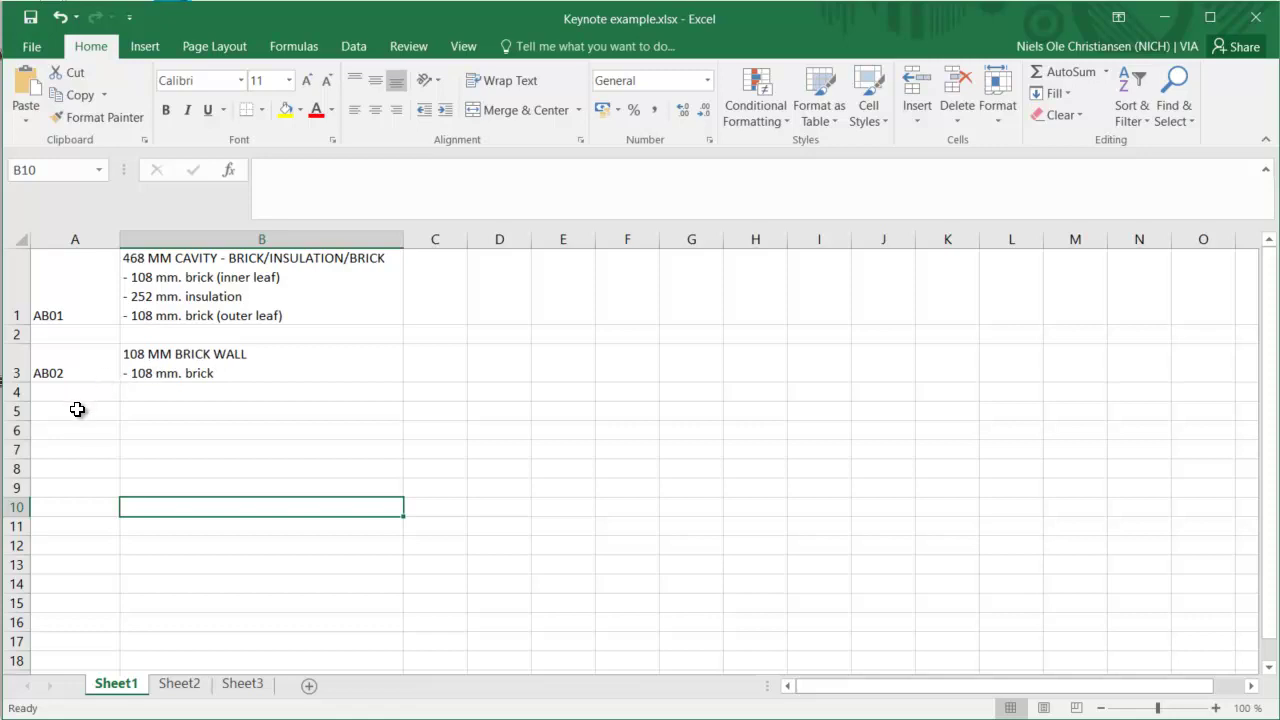
# Enter AB03 in A5 with the two-line B5 description '120 MM CONCRETE' / '- 120 mm. concrete'
pyautogui.click(77, 409)
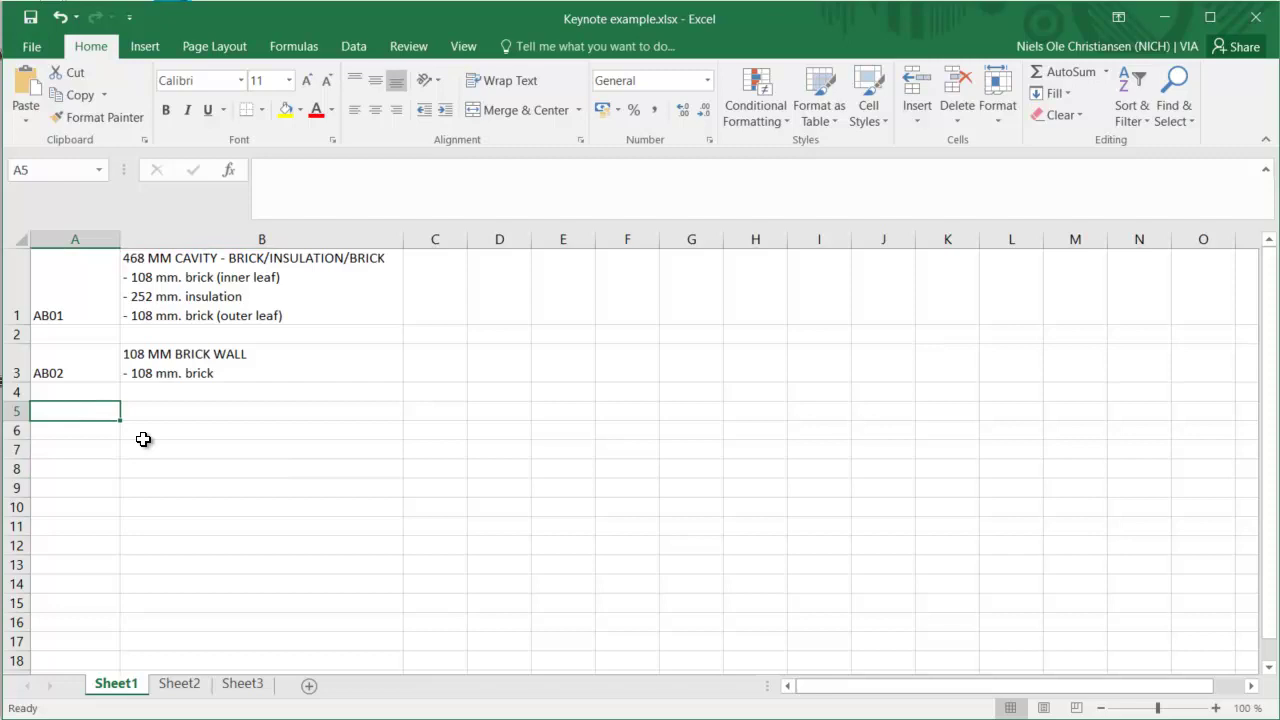
pyautogui.write('AB03')
pyautogui.press('Tab')
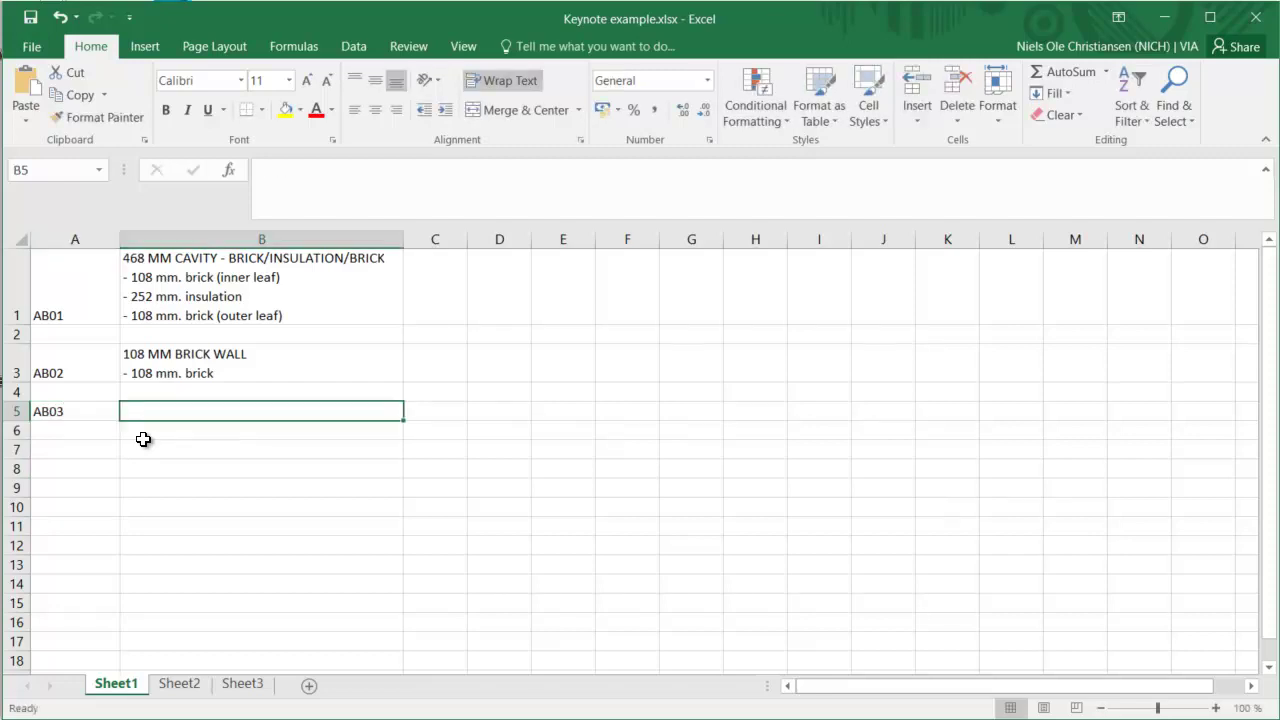
pyautogui.write('120MM')
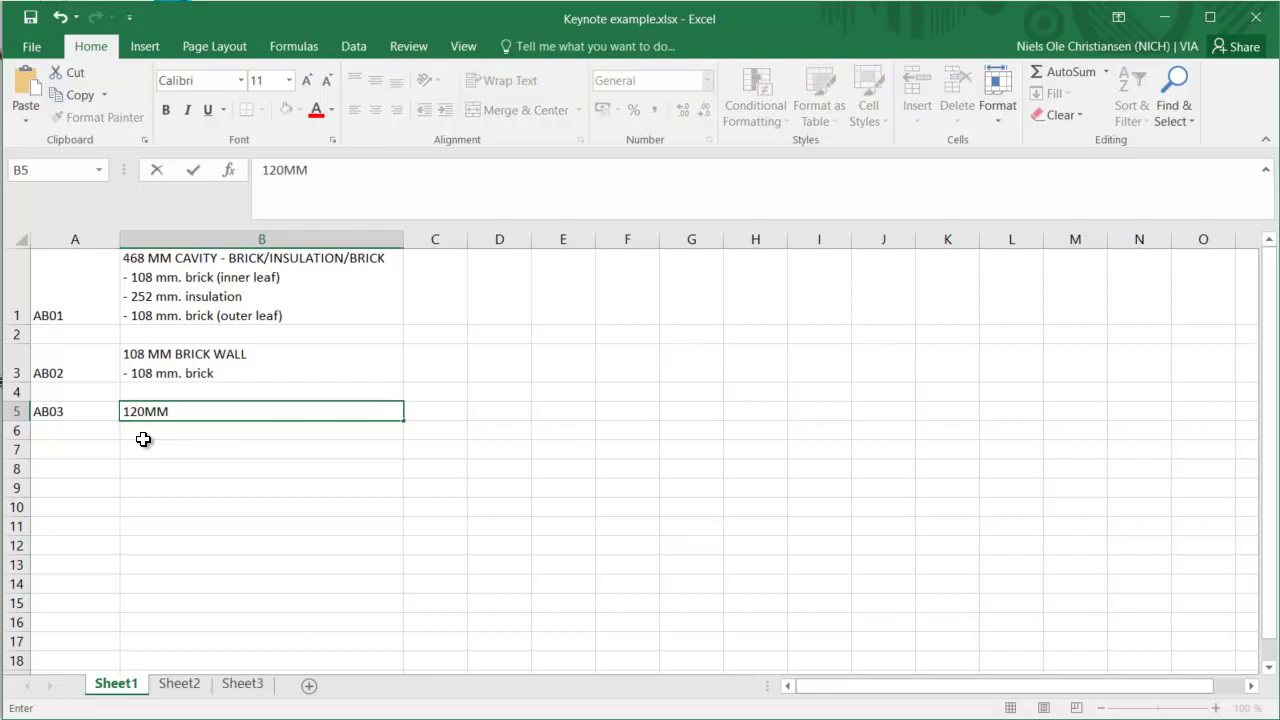
pyautogui.press('BackSpace')
pyautogui.press('BackSpace')
pyautogui.write('MM CONCRETE')
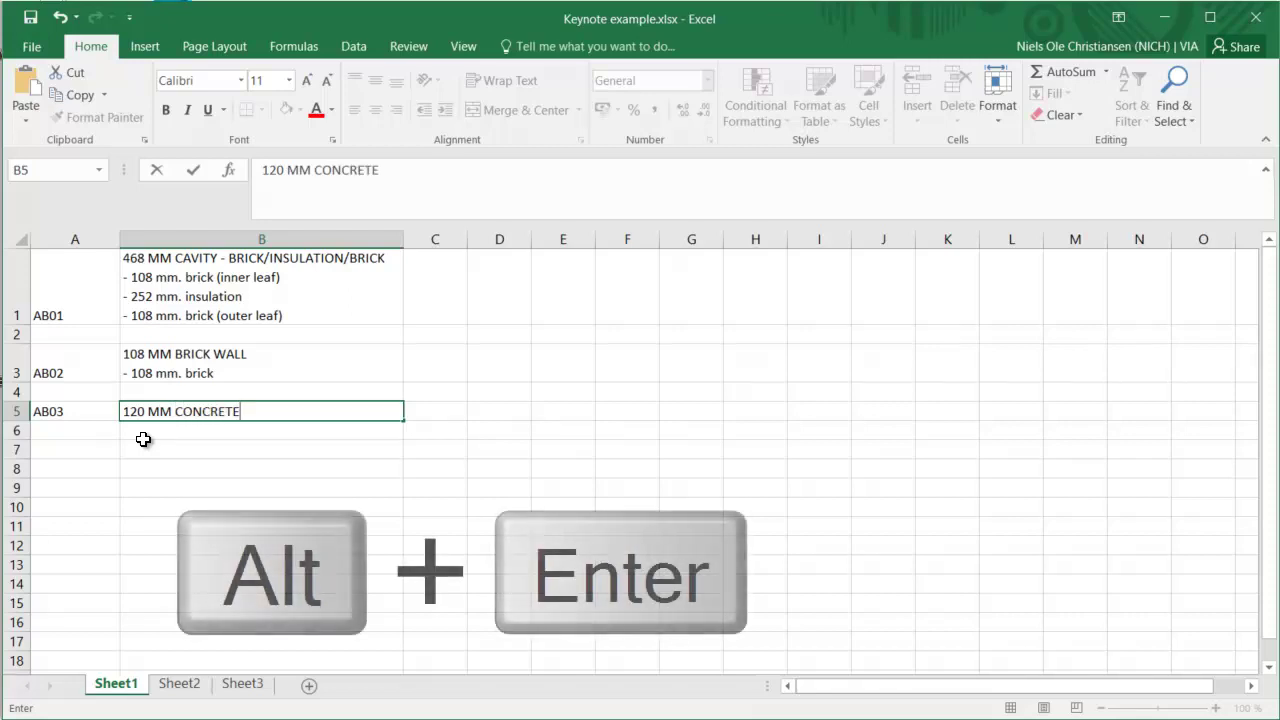
pyautogui.hotkey('alt', 'Return')
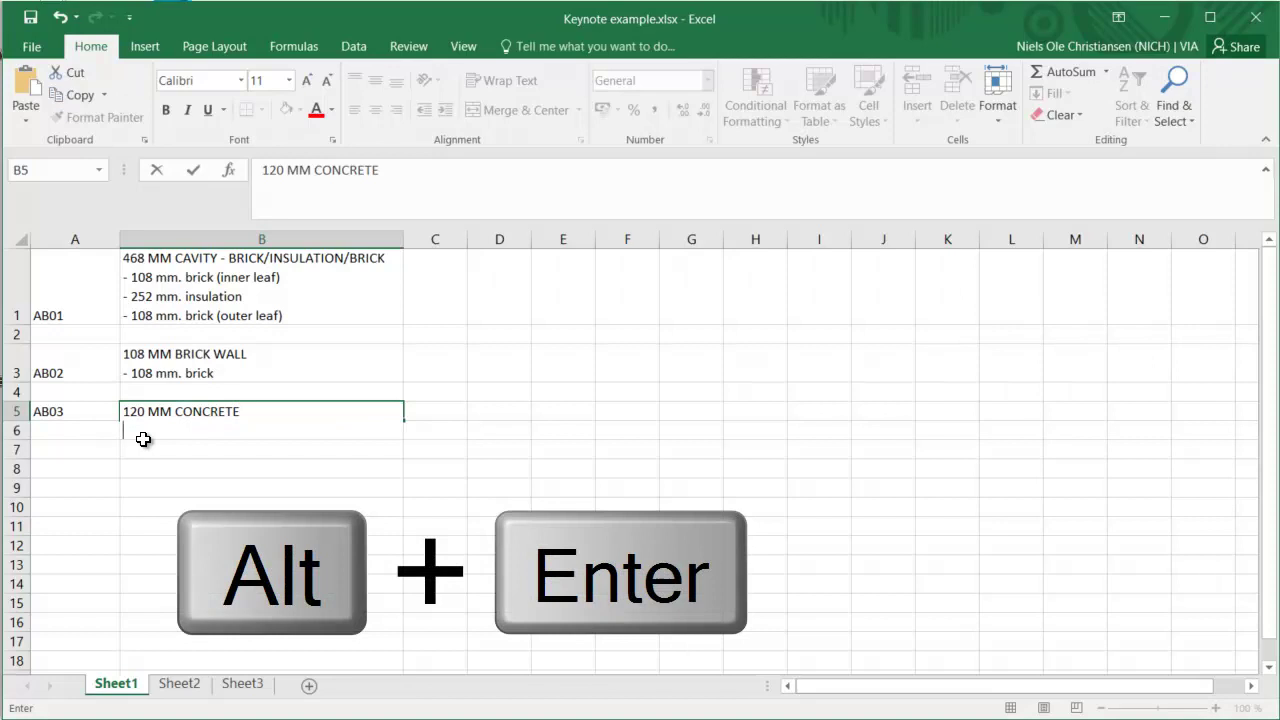
pyautogui.write('- 120 mm. ')
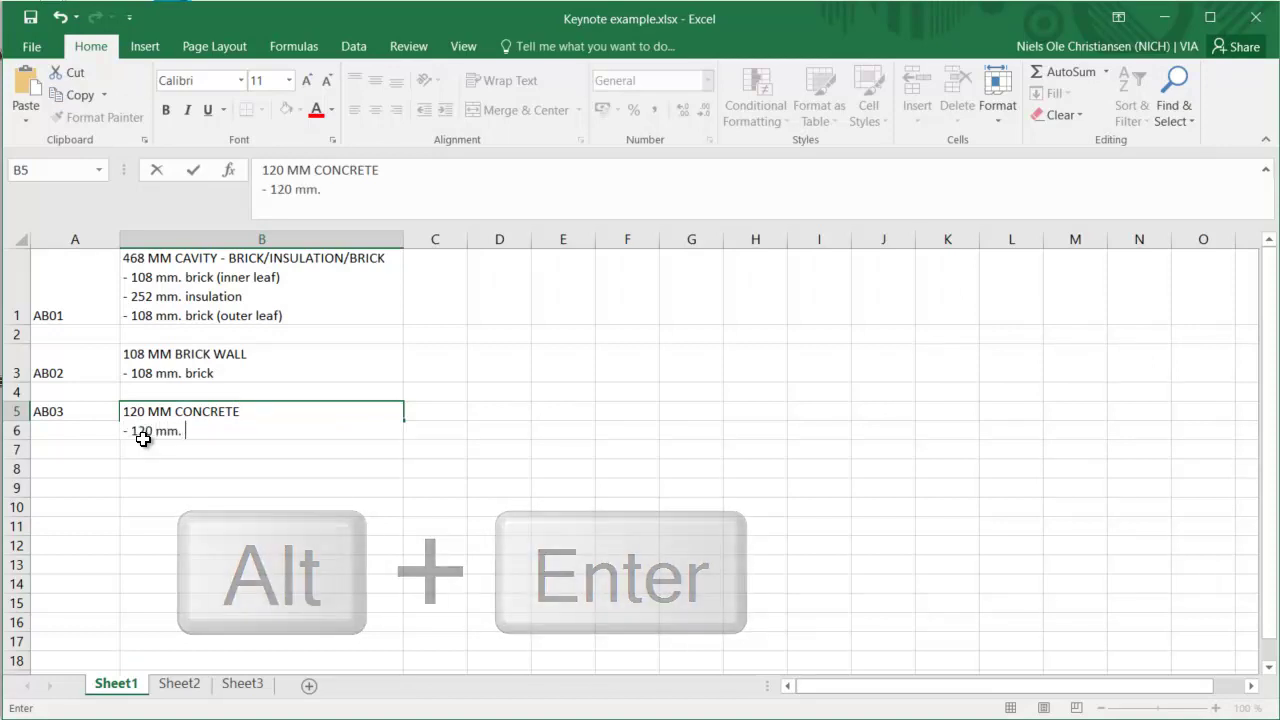
pyautogui.write('concrete')
pyautogui.press('Return')
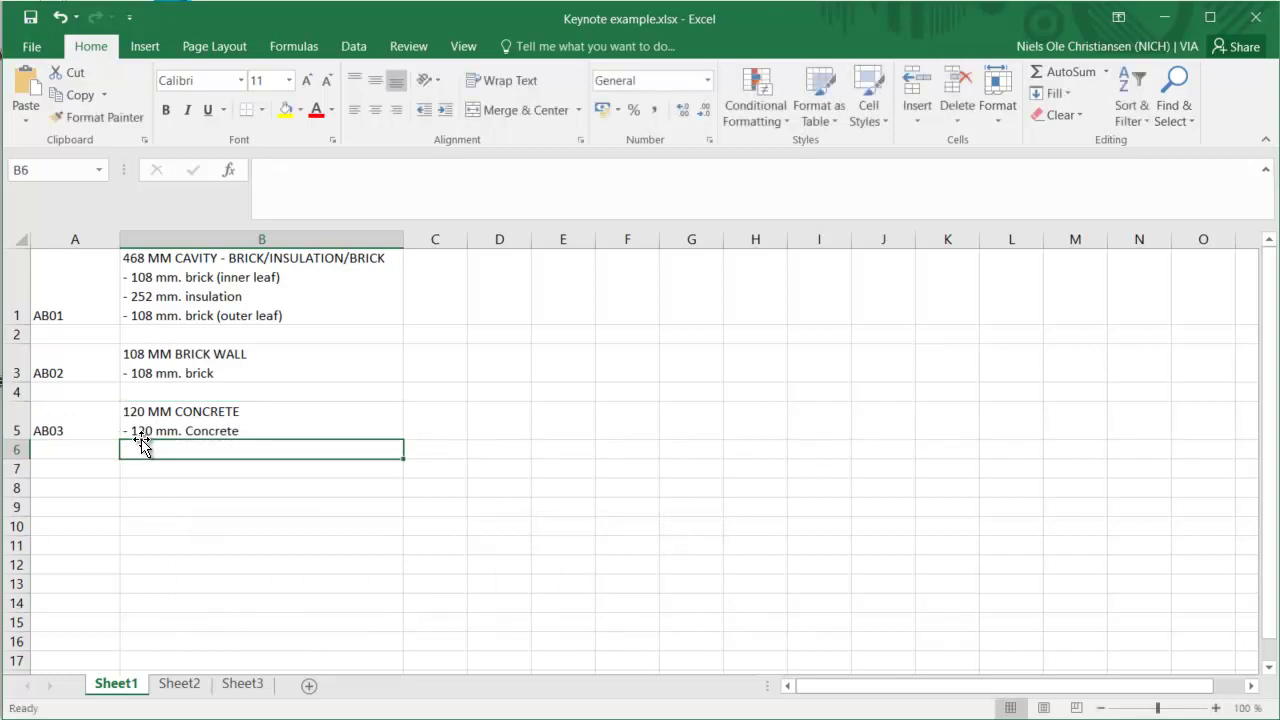
# Save the Keynote example workbook and export it as Text (Tab delimited) (*.txt)
pyautogui.click(30, 26)
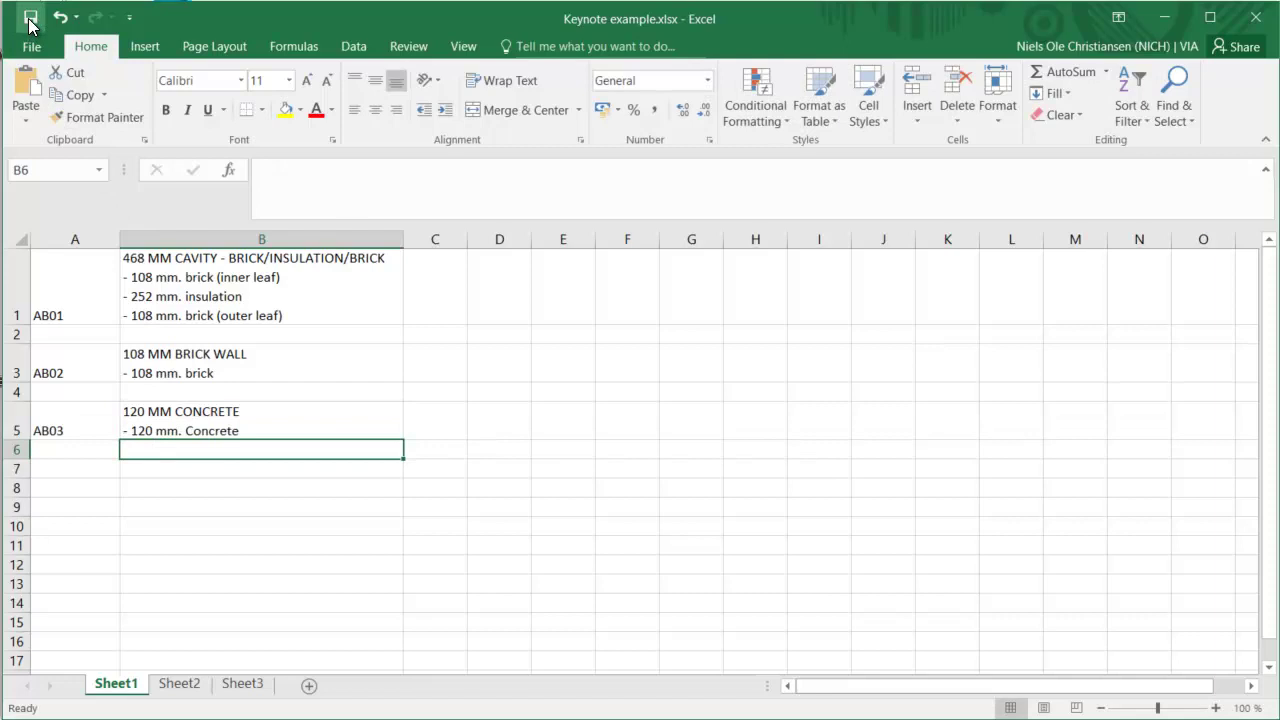
pyautogui.click(32, 45)
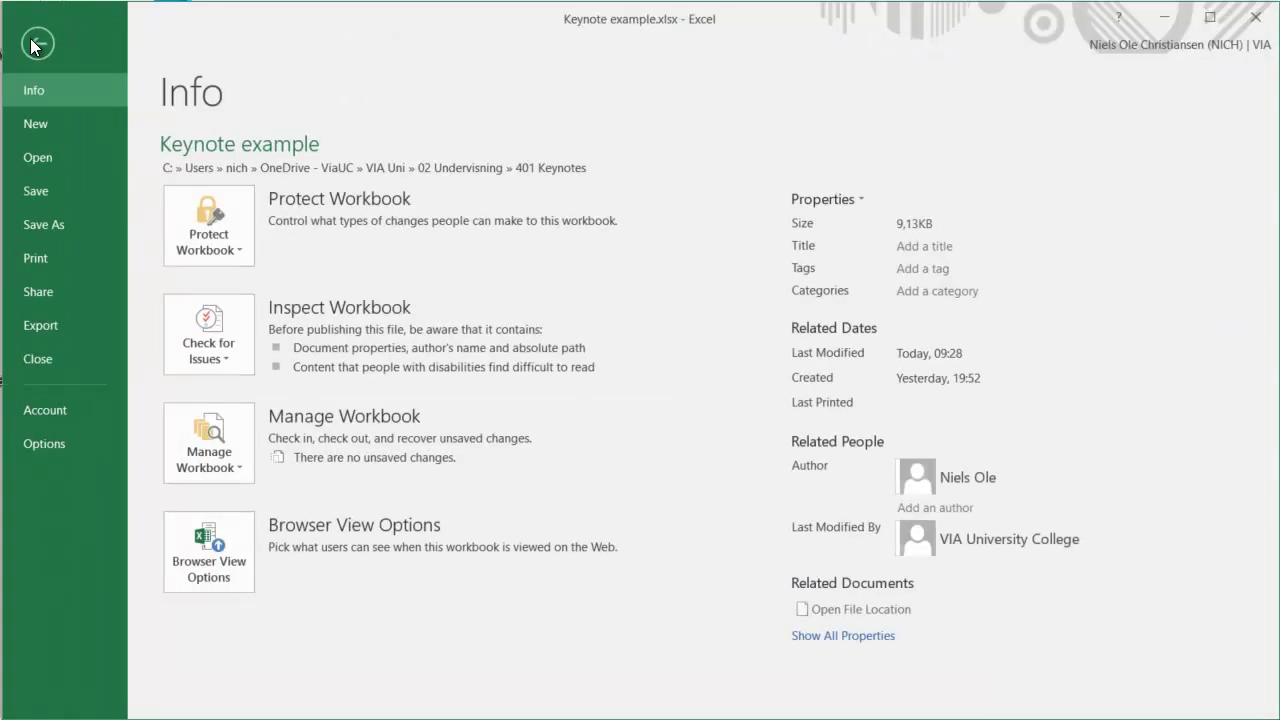
pyautogui.click(59, 327)
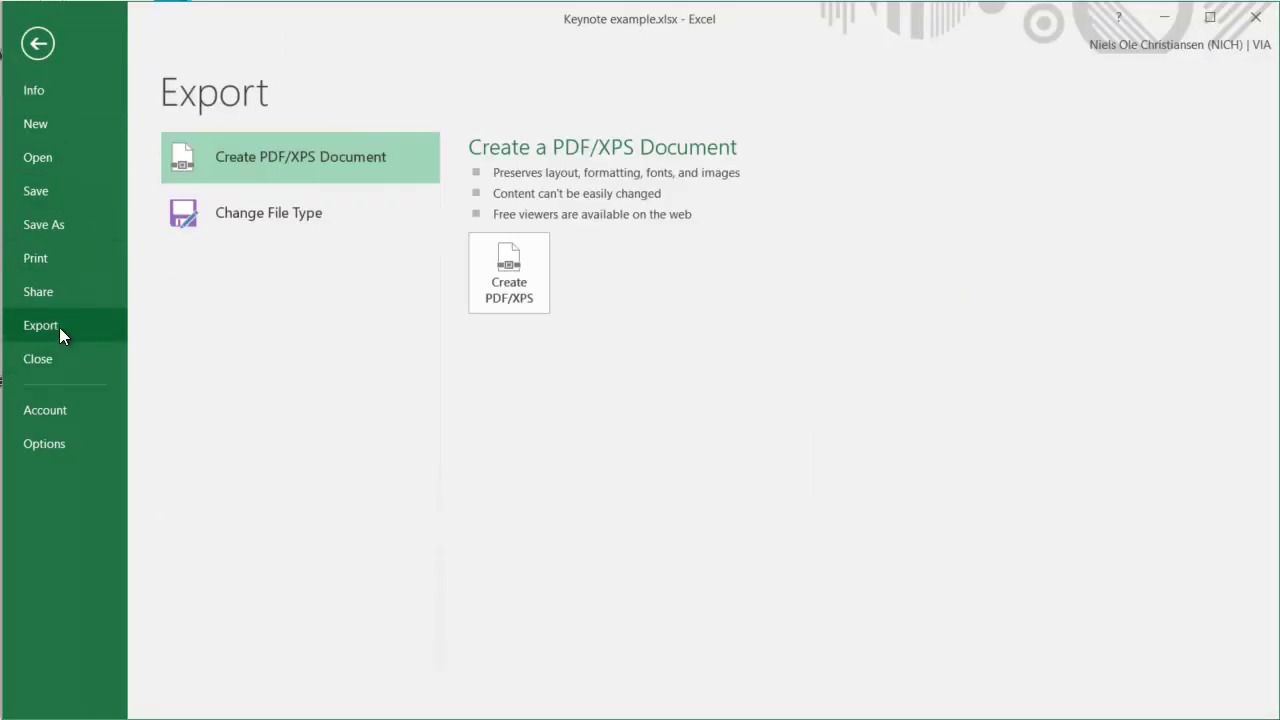
pyautogui.click(324, 226)
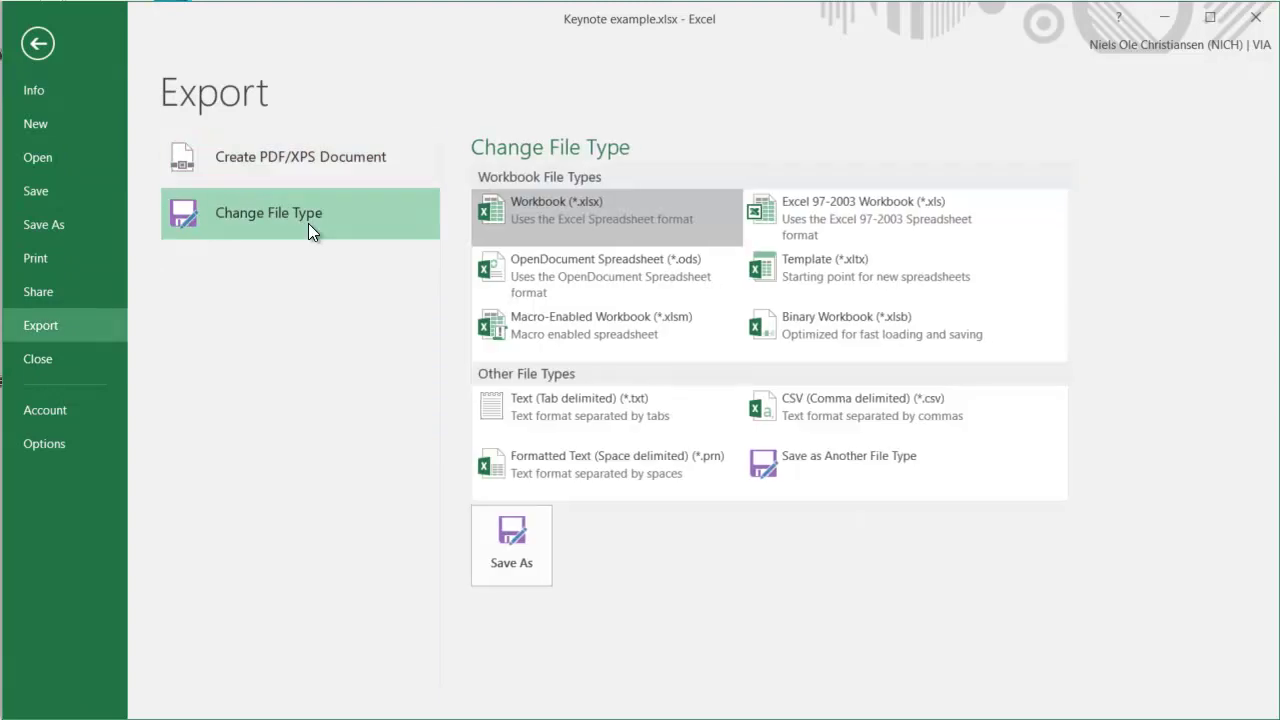
pyautogui.click(610, 404)
pyautogui.click(507, 548)
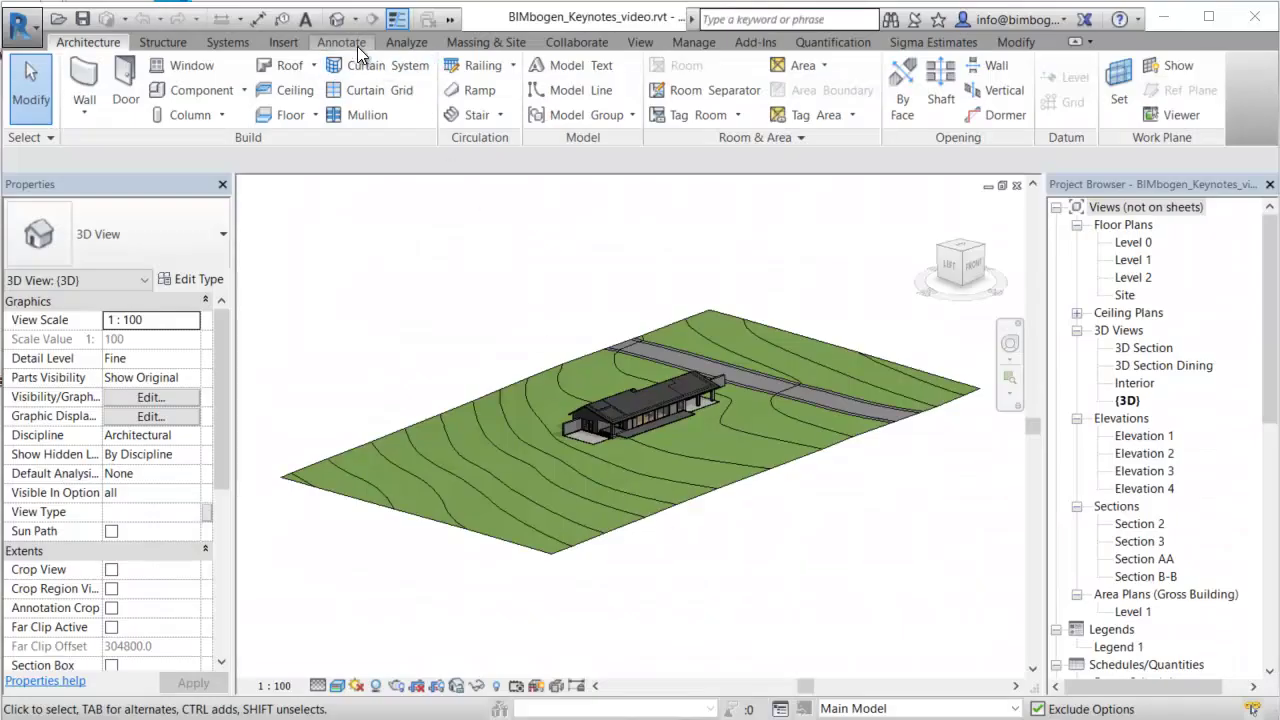
# Point Keynoting Settings to Keynote example.txt and confirm the successful reload
pyautogui.click(341, 42)
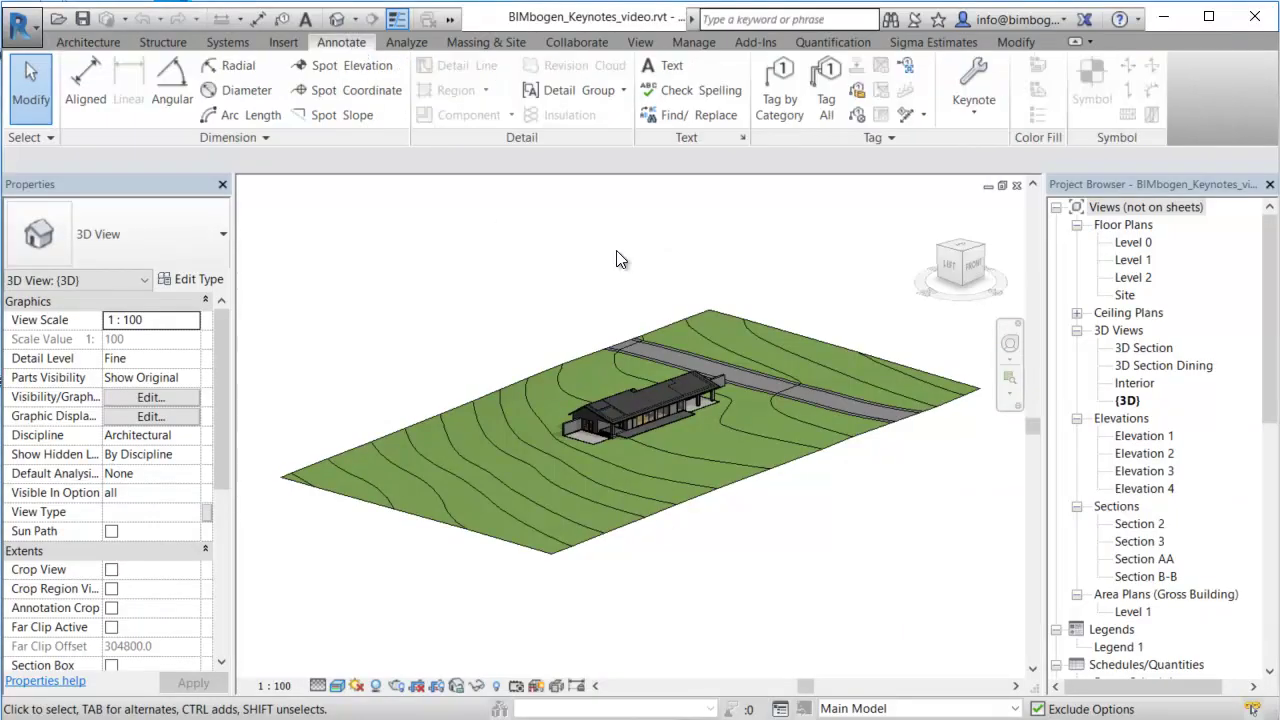
pyautogui.click(982, 104)
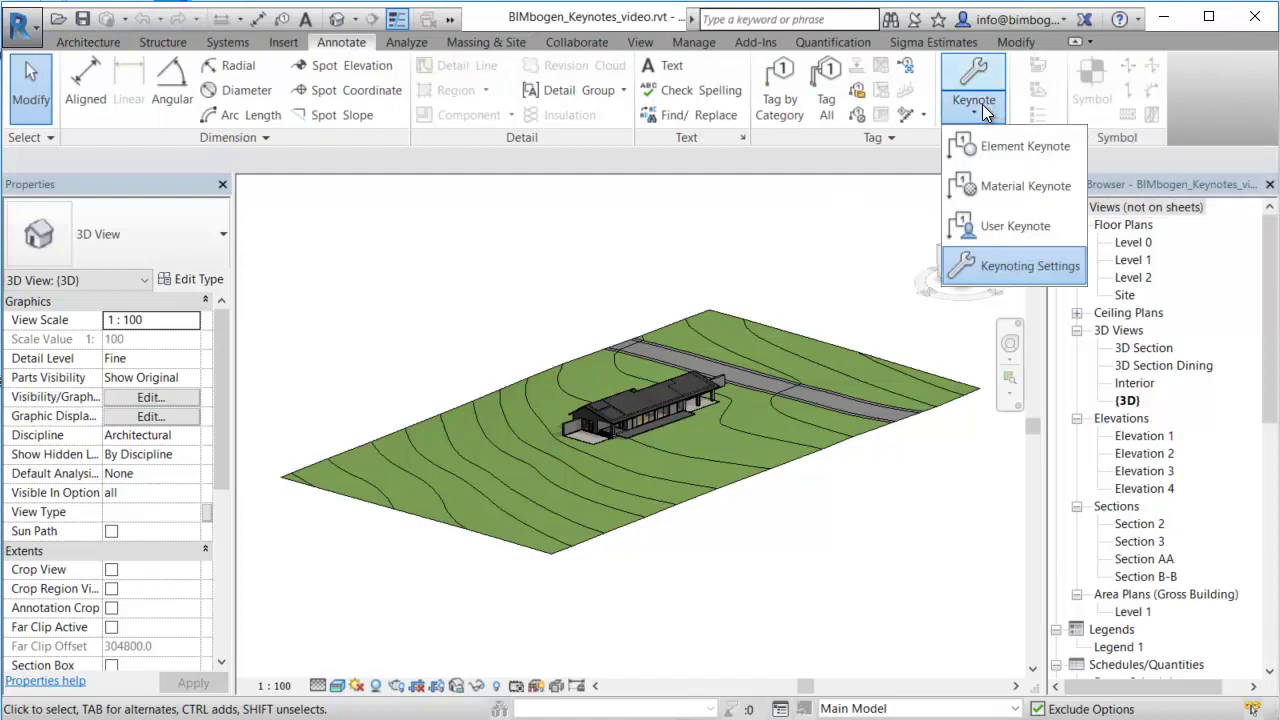
pyautogui.click(1003, 265)
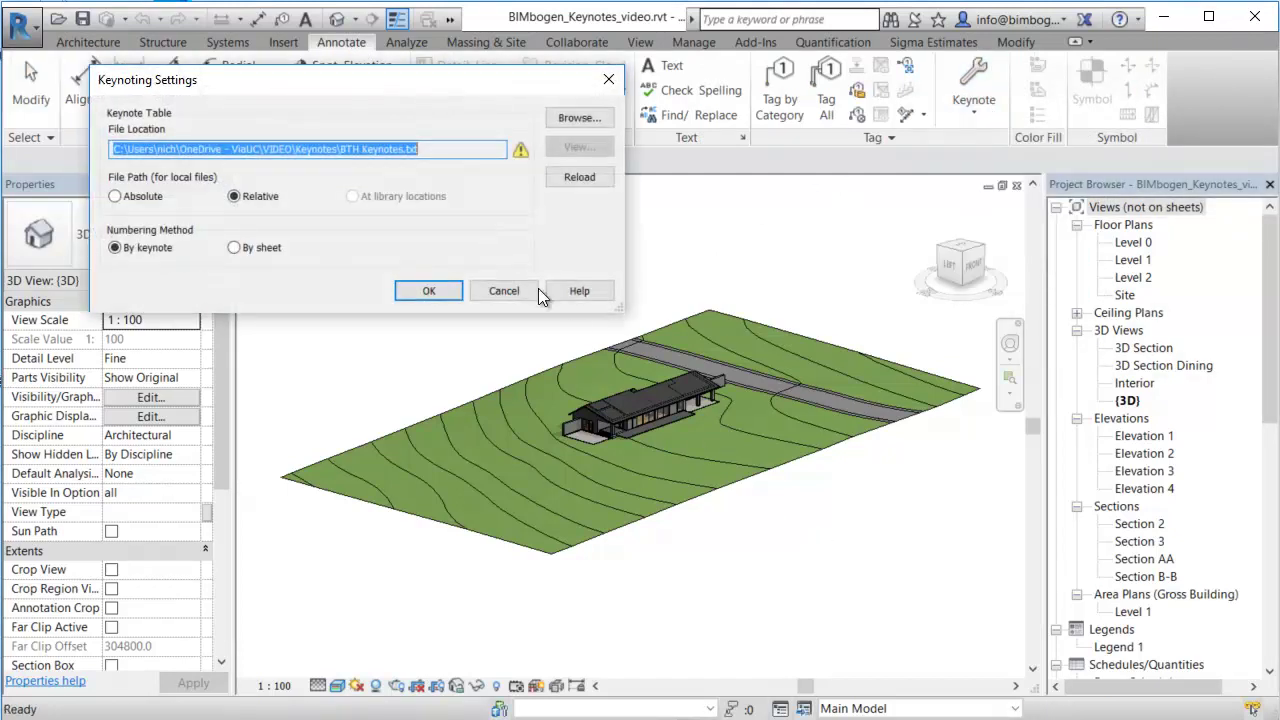
pyautogui.click(576, 117)
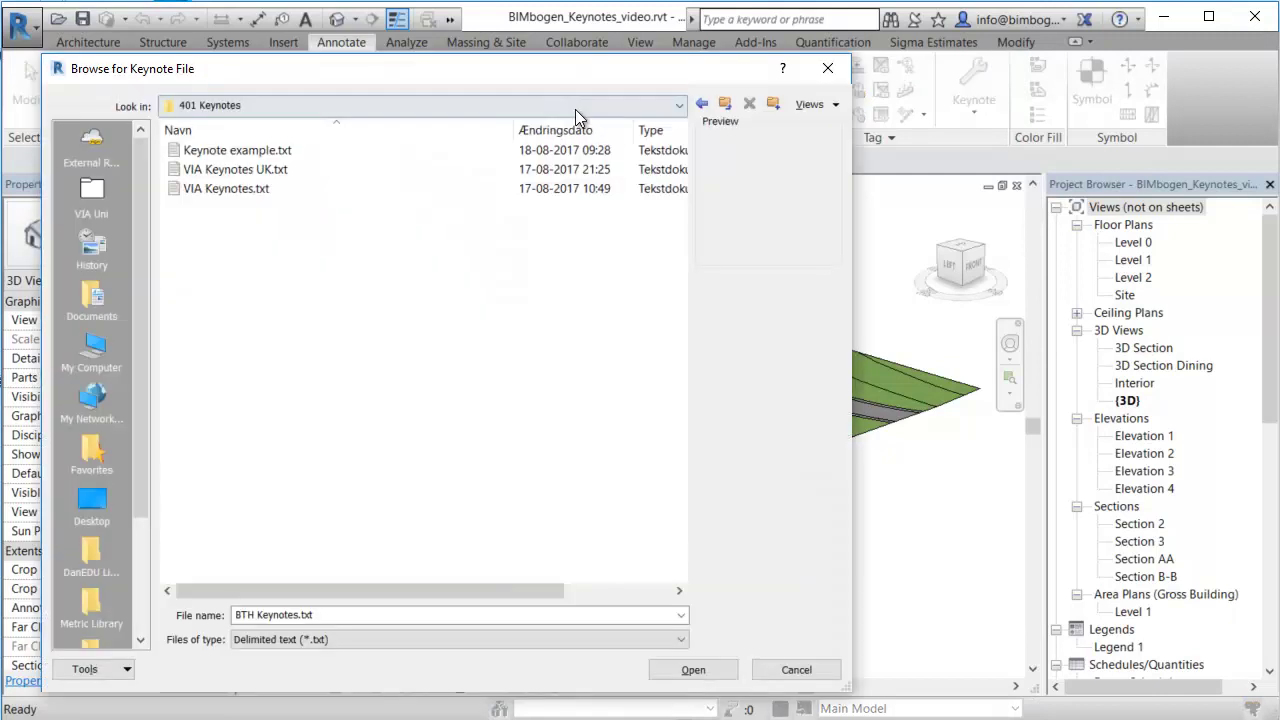
pyautogui.click(271, 153)
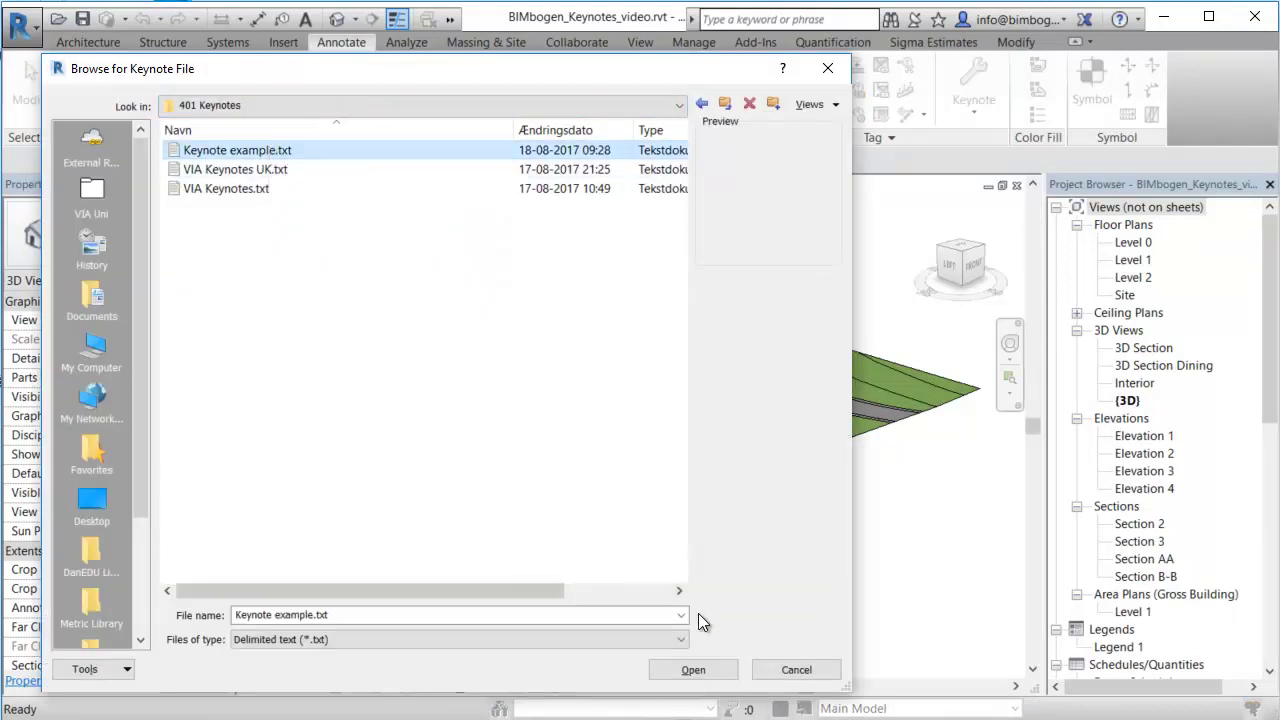
pyautogui.click(693, 670)
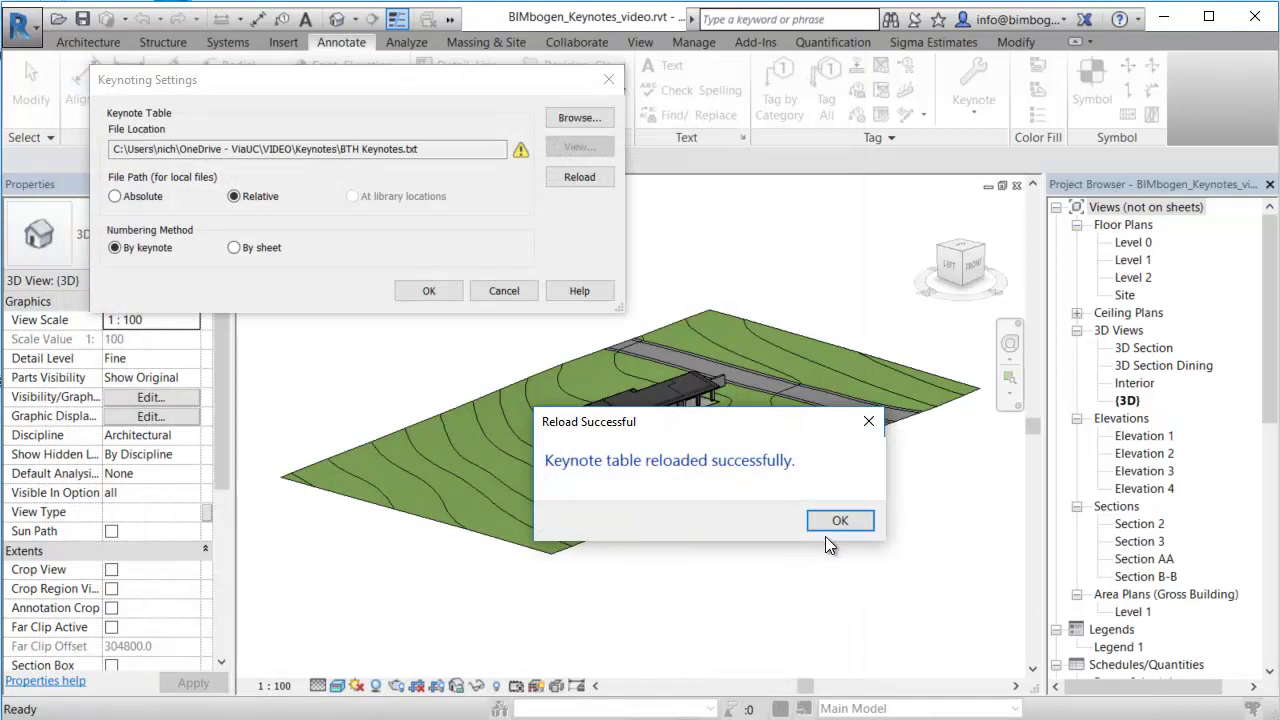
pyautogui.click(835, 522)
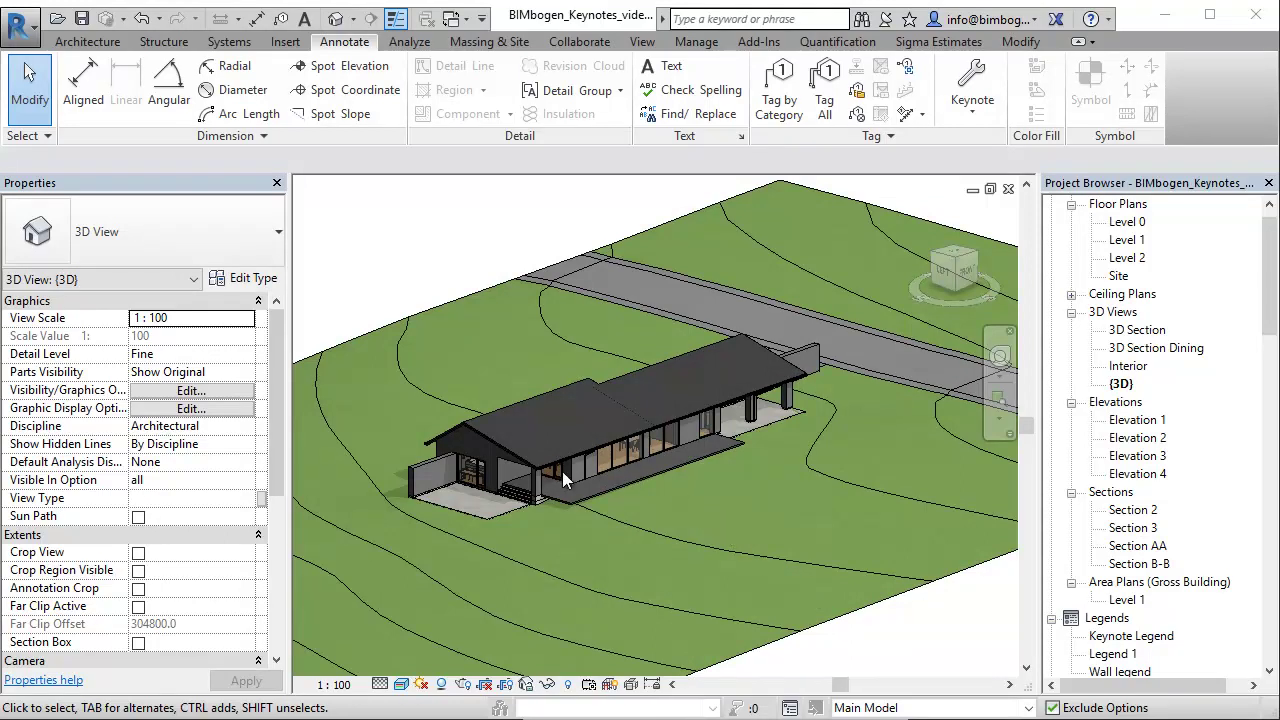
# Set keynote AB01 on the Generic 468mm Brick/Insulation/Brick (Exterior) wall type
pyautogui.scroll(1, 562, 476)
pyautogui.scroll(3, 570, 488)
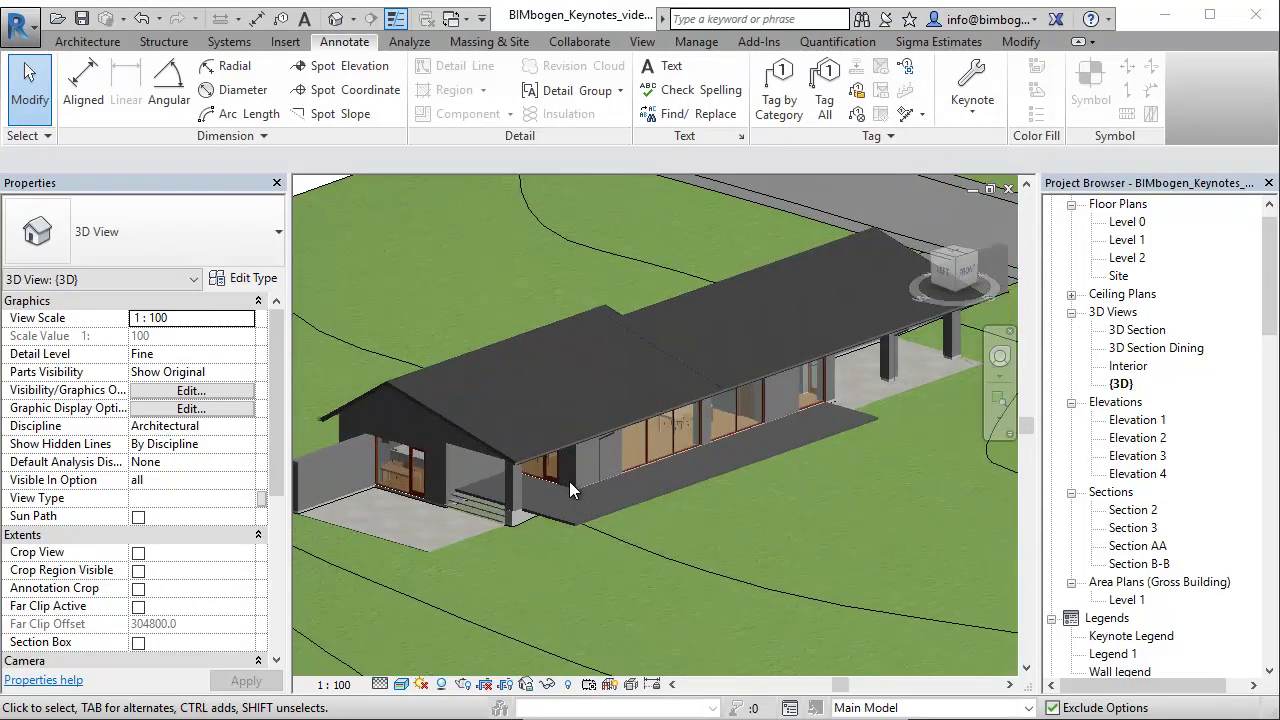
pyautogui.scroll(2, 600, 494)
pyautogui.scroll(3, 620, 472)
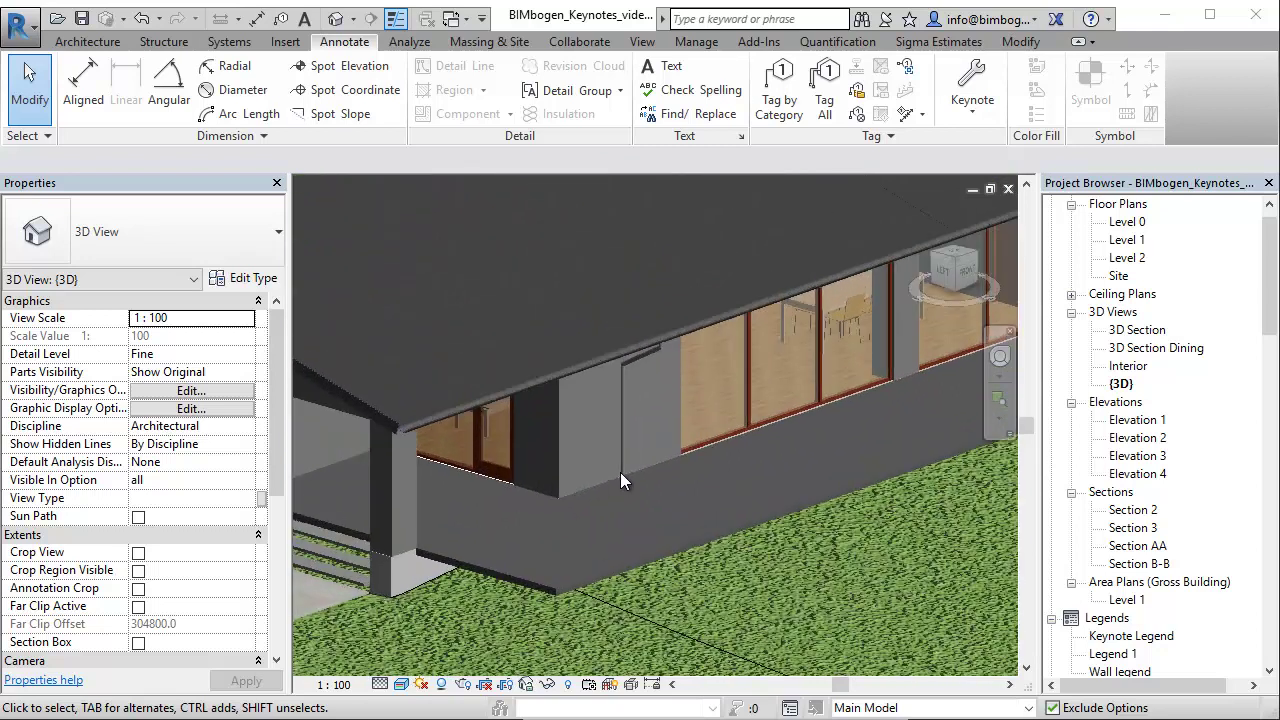
pyautogui.scroll(2, 650, 471)
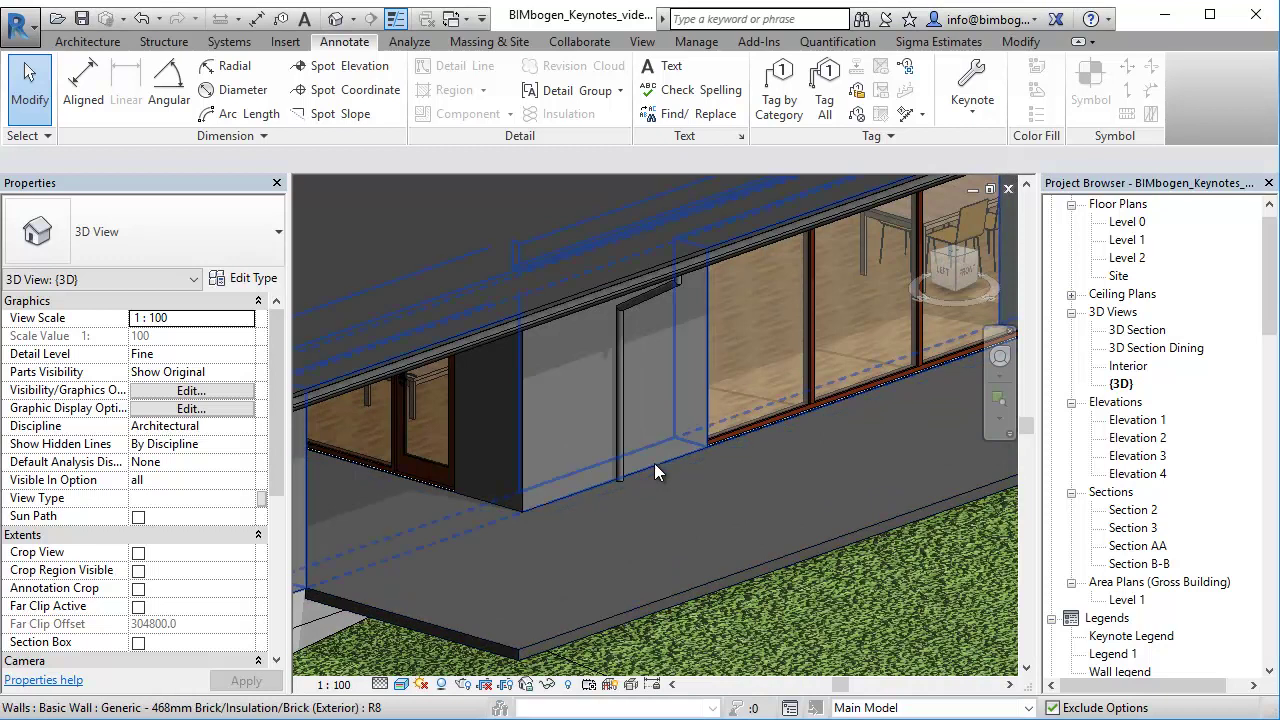
pyautogui.click(648, 463)
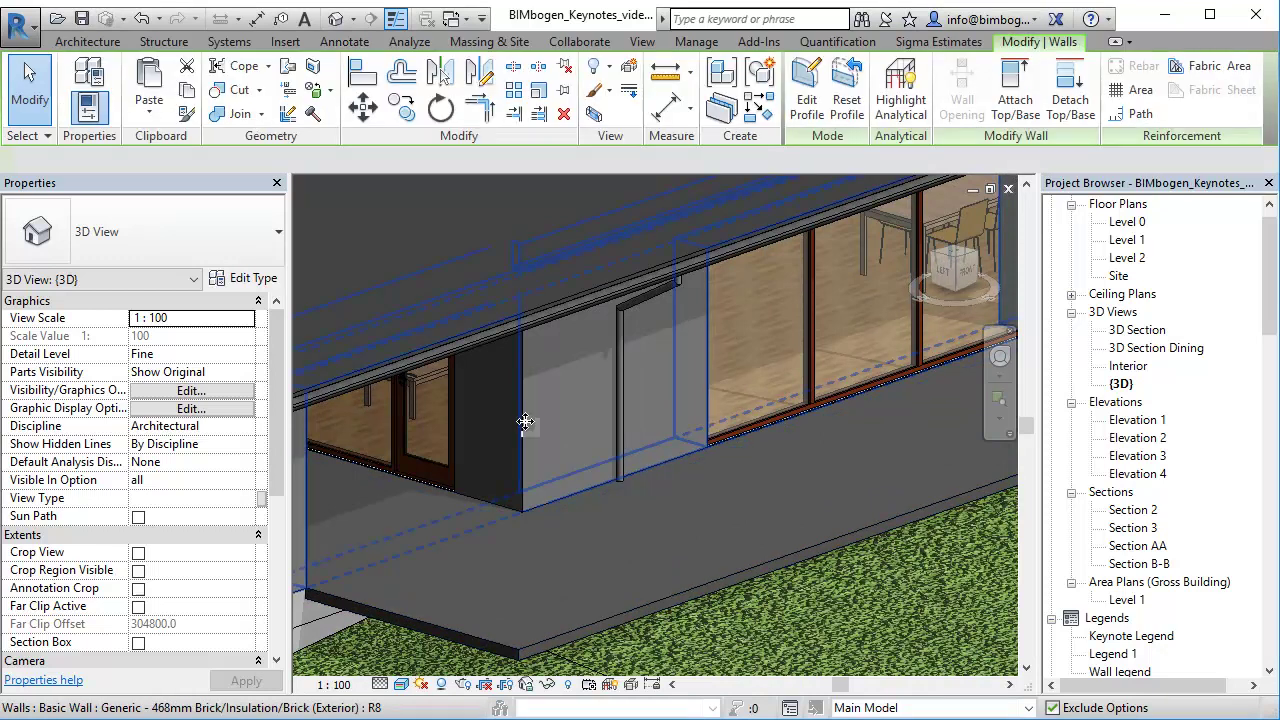
pyautogui.click(270, 277)
pyautogui.scroll(-3, 822, 327)
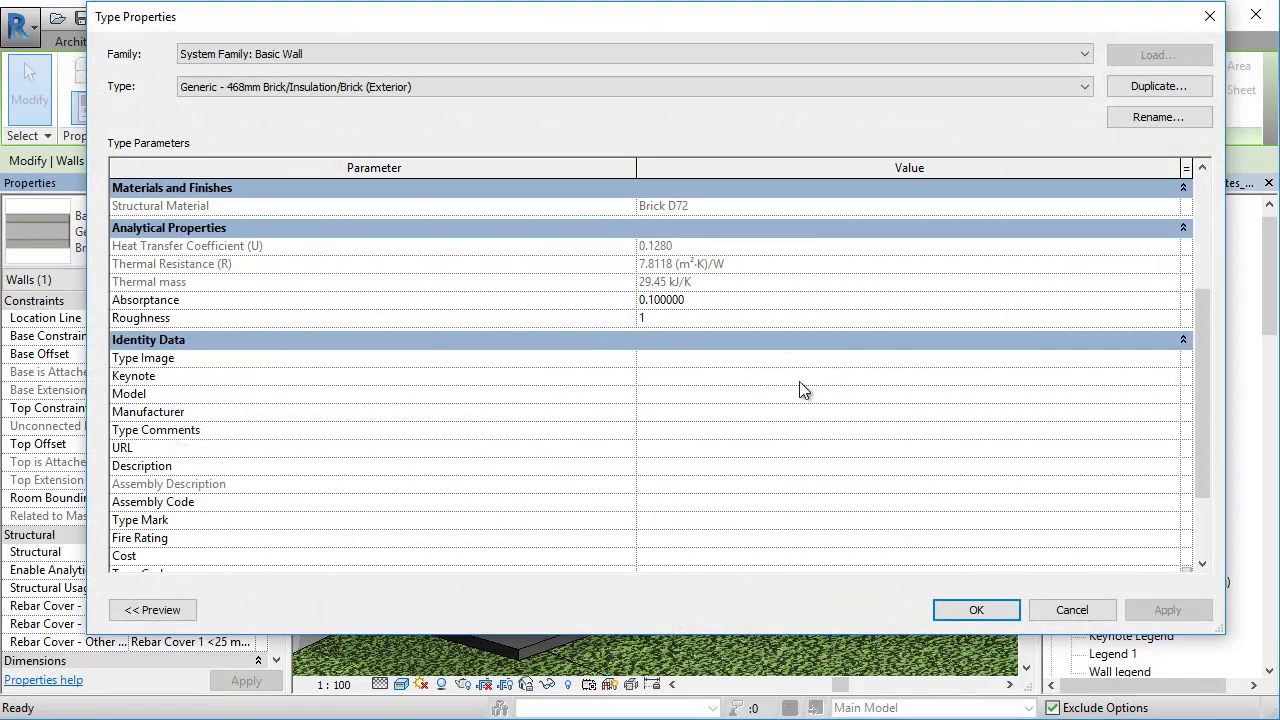
pyautogui.doubleClick(1175, 385)
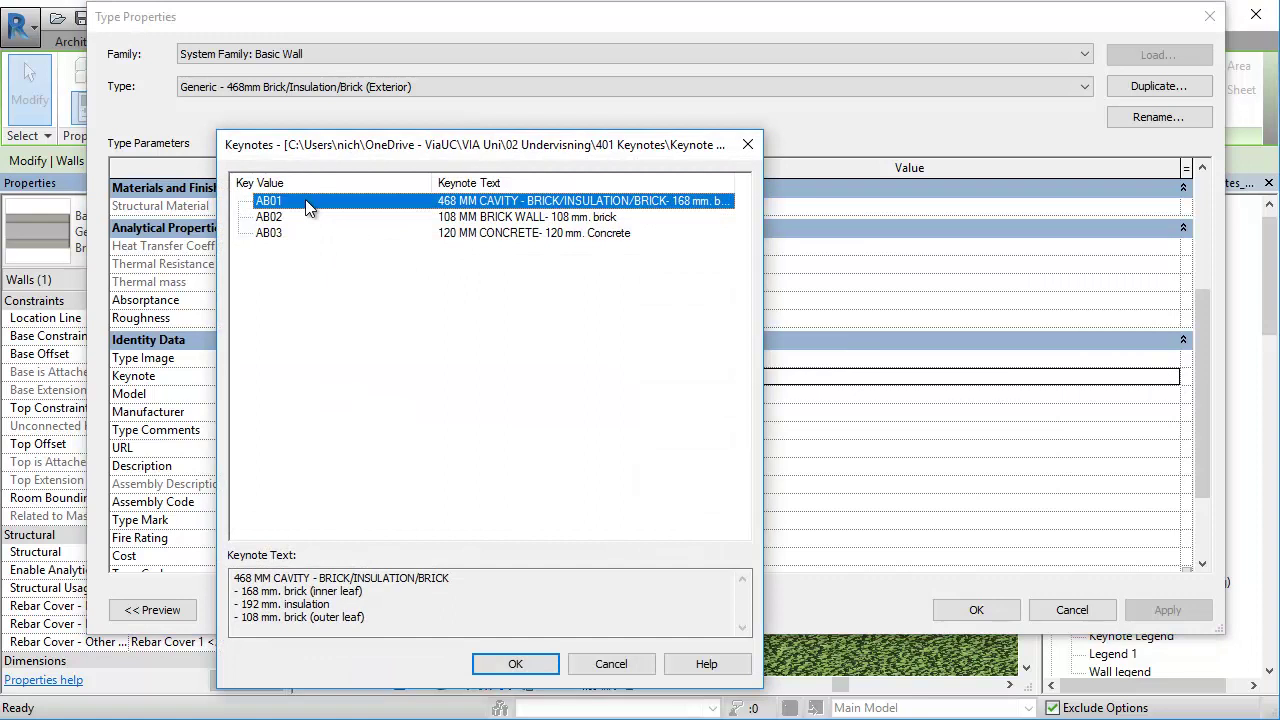
pyautogui.click(524, 664)
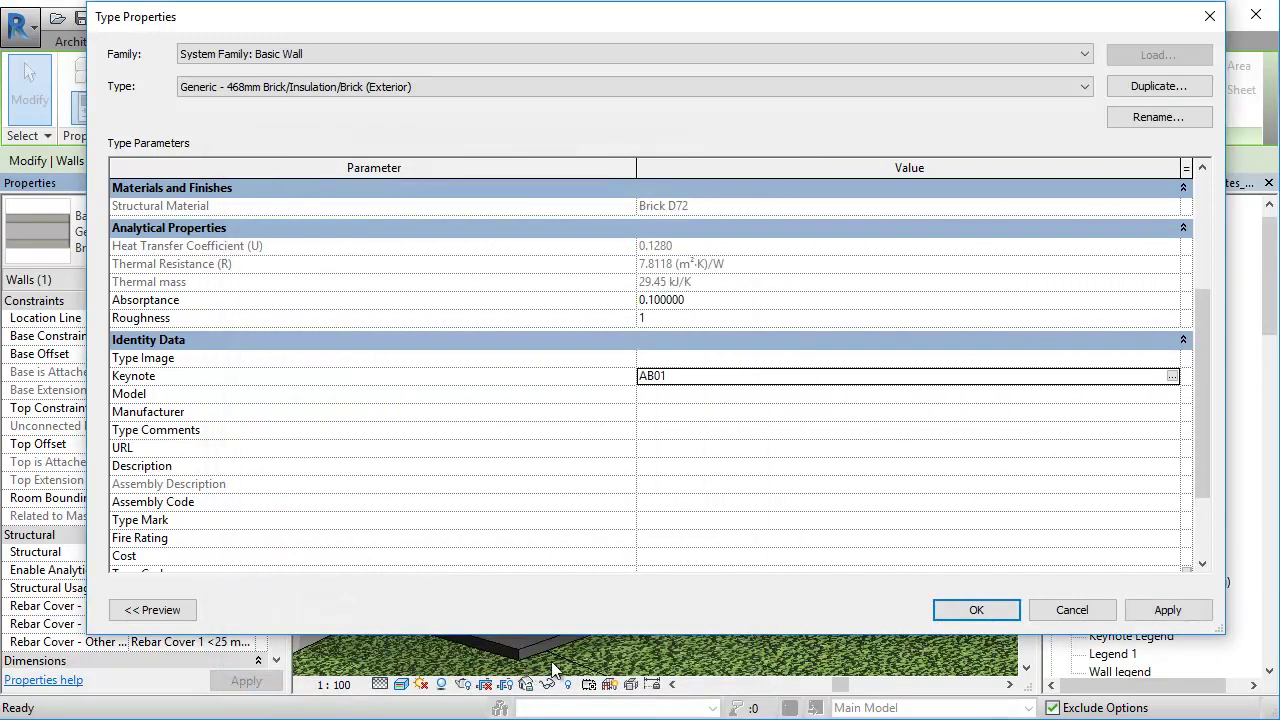
pyautogui.click(958, 606)
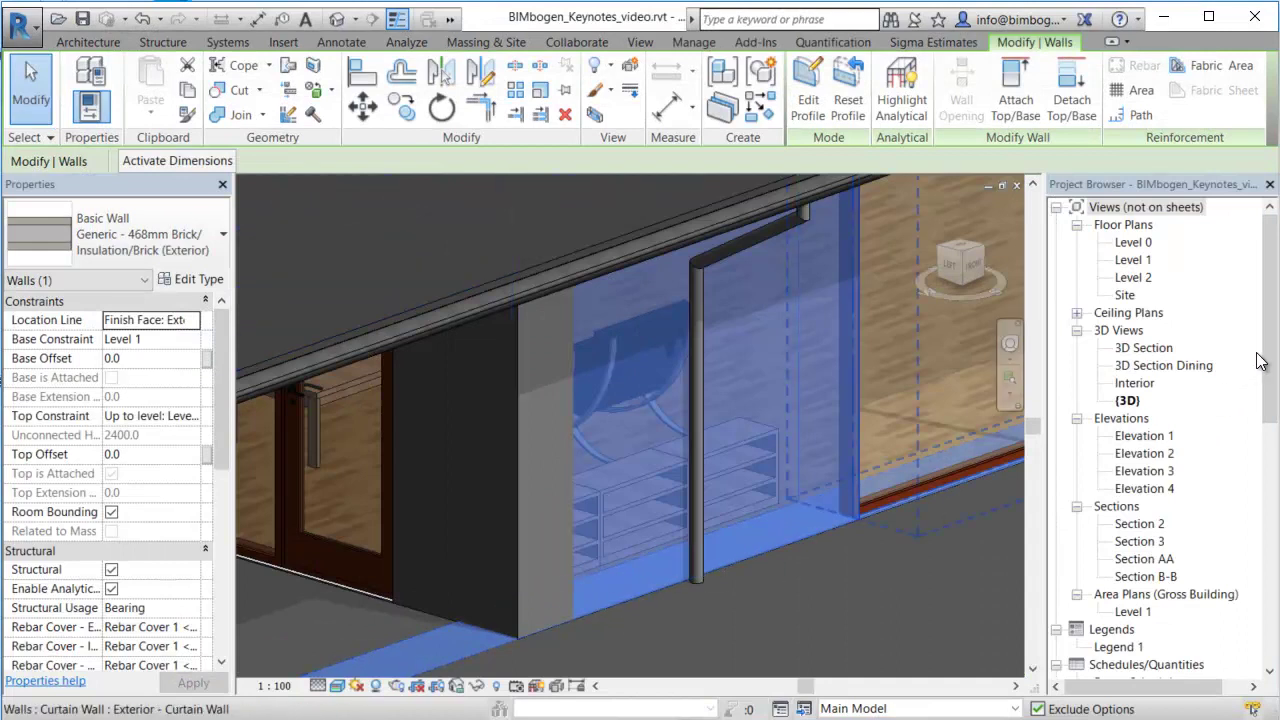
# Open the Ground Floor plan from the Project Browser and zoom in on the Toilet and Hall walls
pyautogui.moveTo(1270, 357); pyautogui.dragTo(1273, 462)
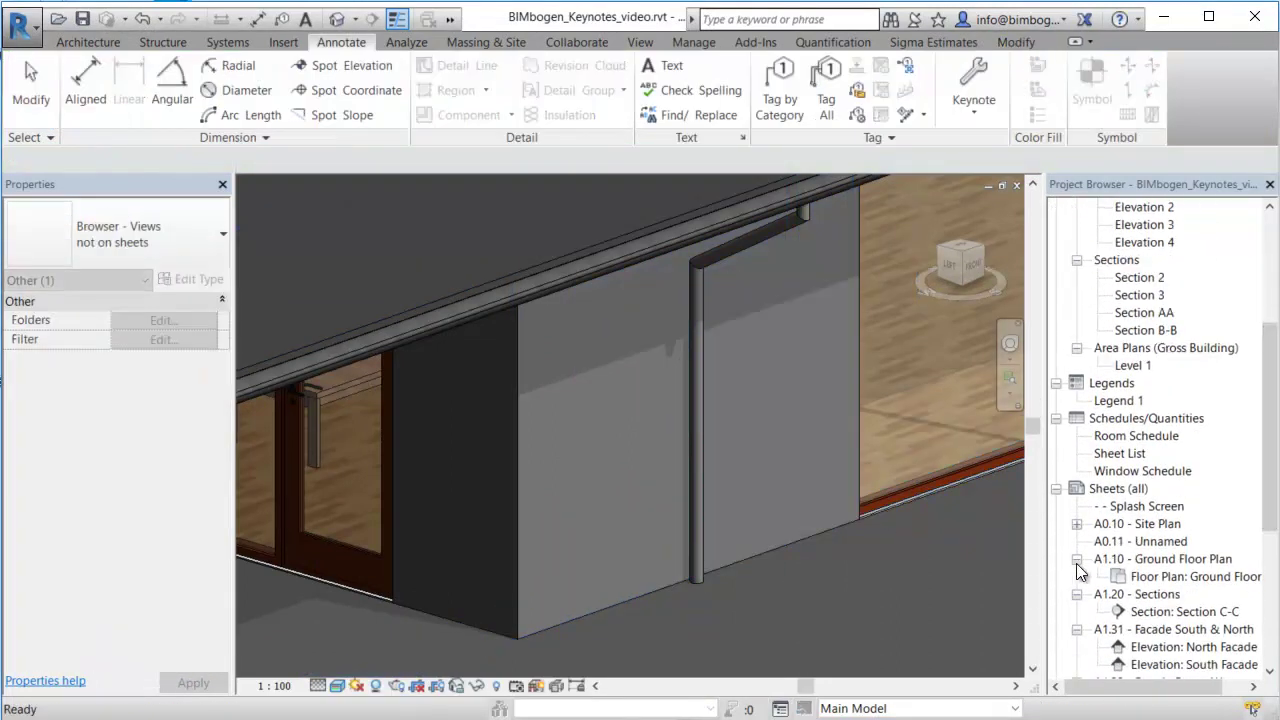
pyautogui.doubleClick(1168, 572)
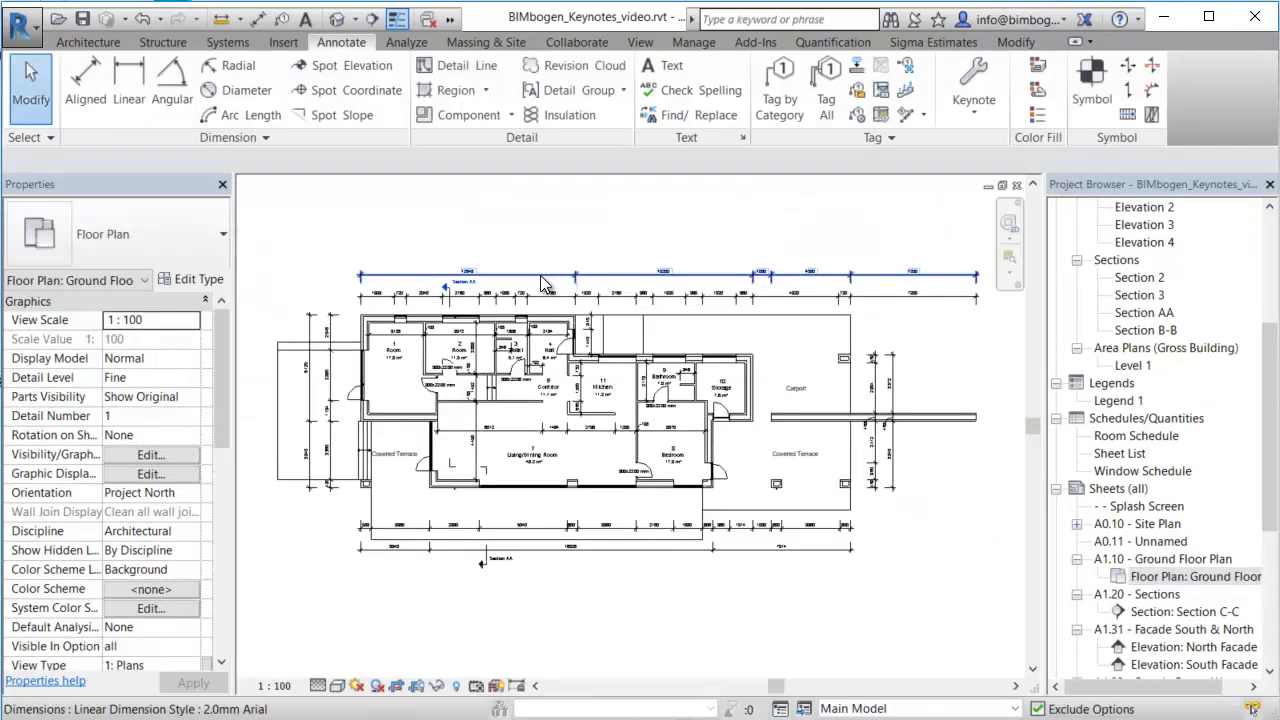
pyautogui.scroll(5, 512, 300)
pyautogui.scroll(3, 512, 320)
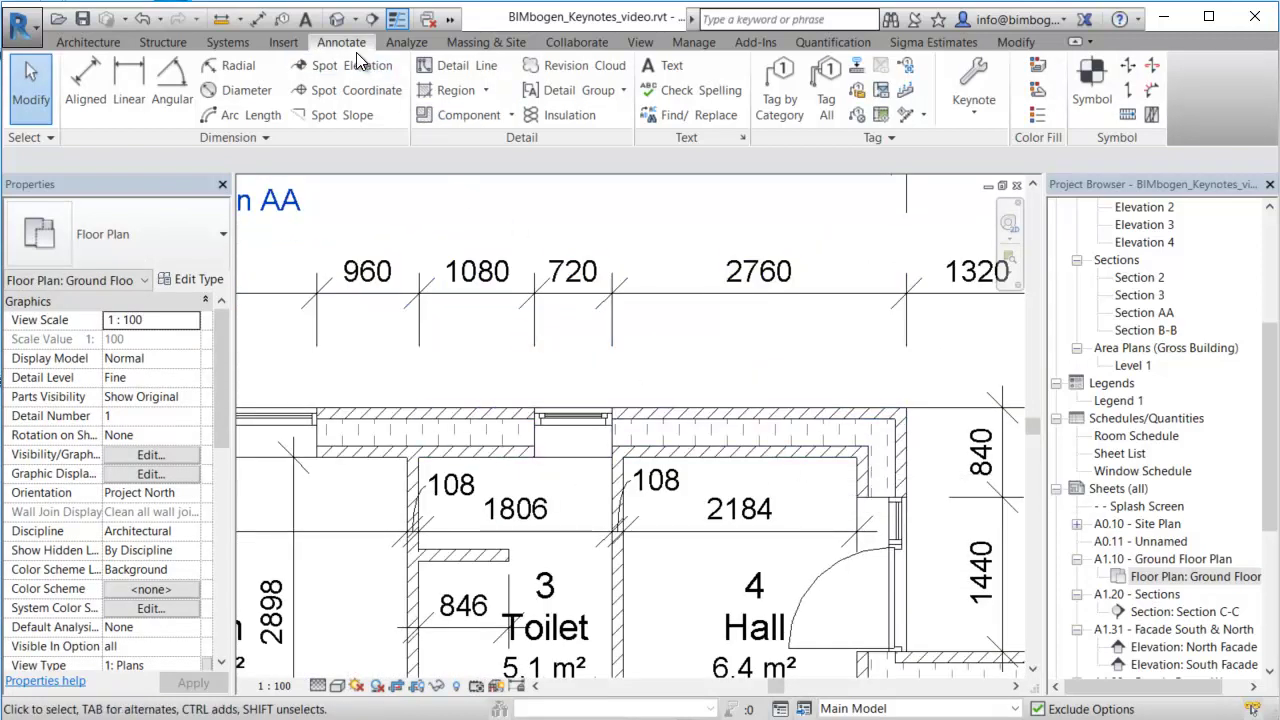
# Start Element Keynote using Keynote Number Only tags with a 5 mm attached-end leader
pyautogui.click(984, 107)
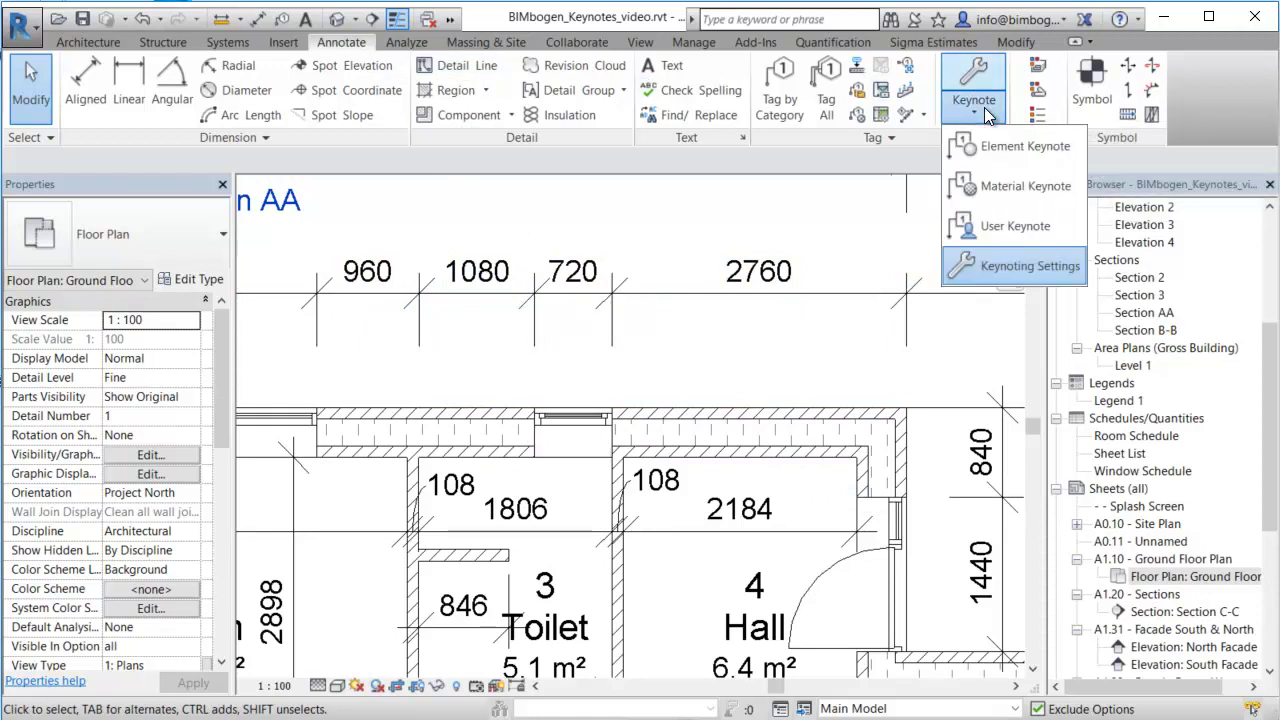
pyautogui.click(999, 145)
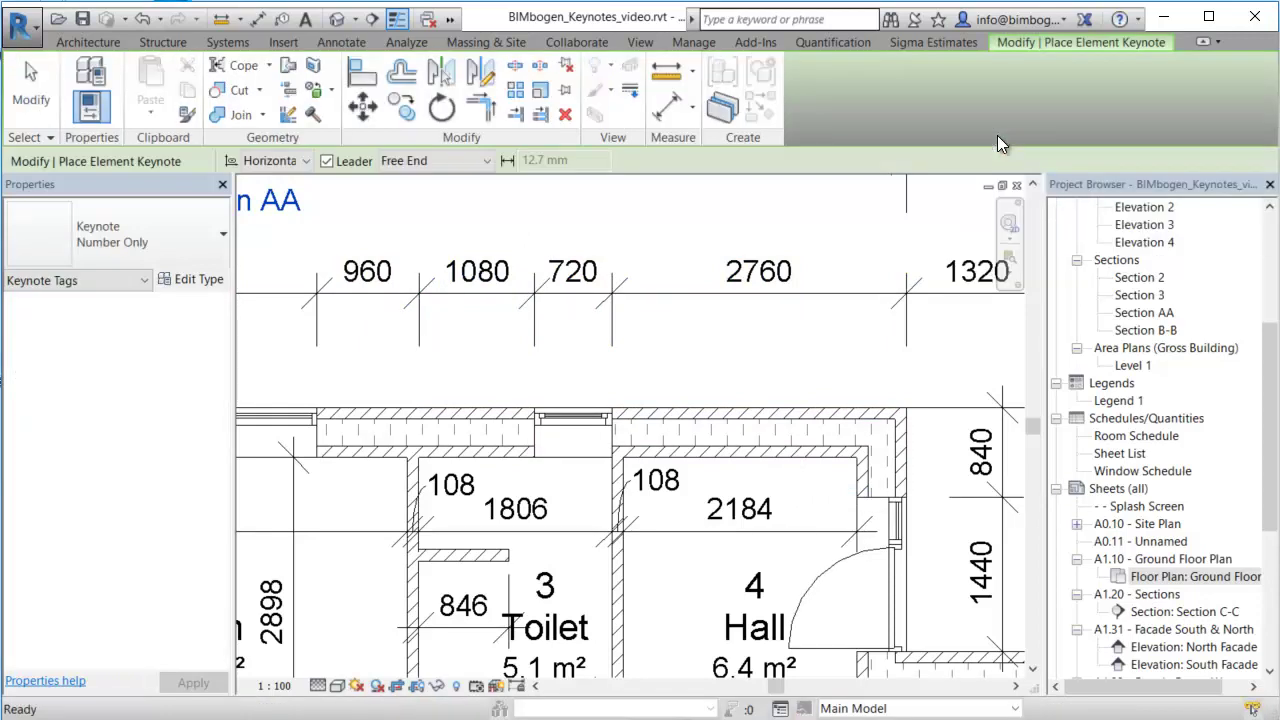
pyautogui.click(216, 234)
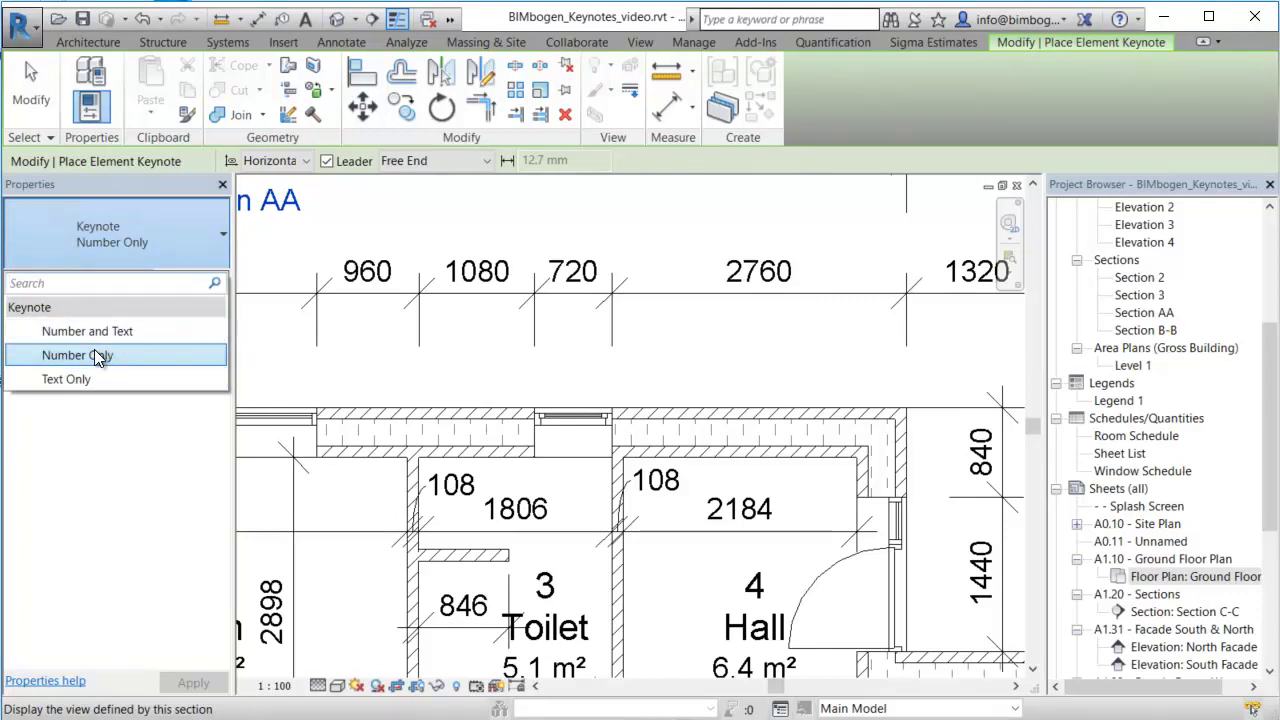
pyautogui.click(95, 351)
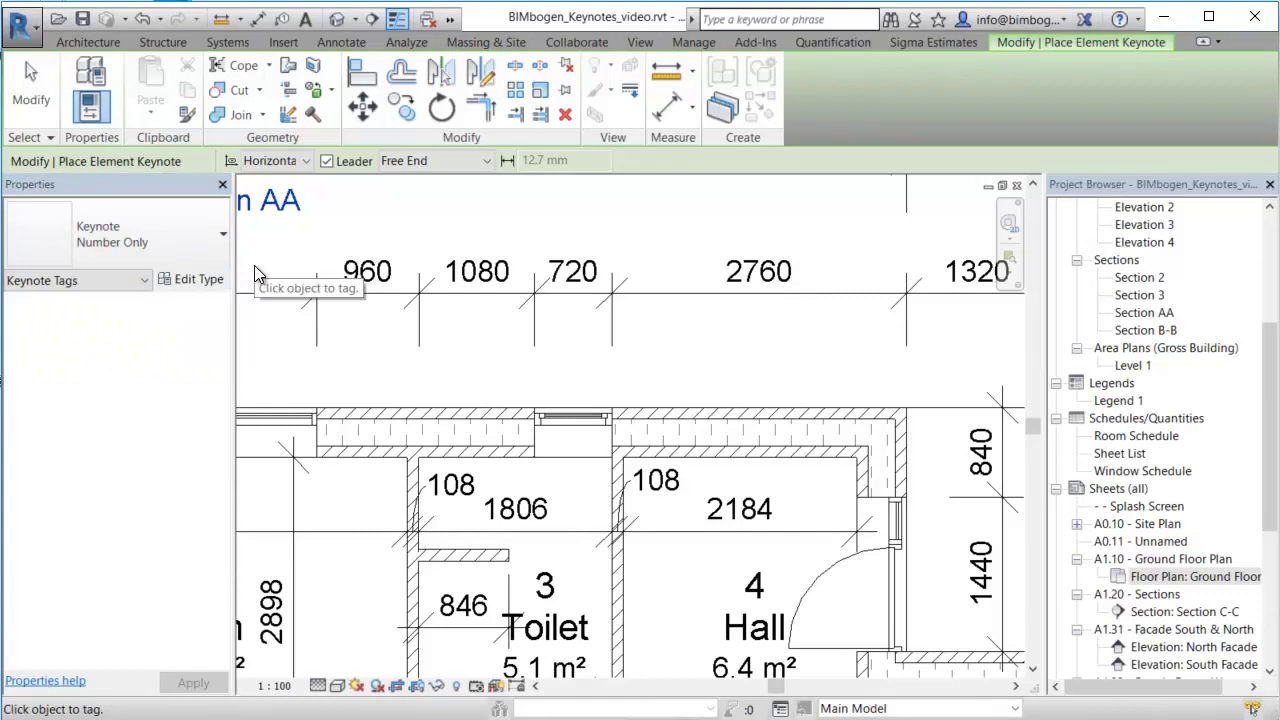
pyautogui.click(432, 164)
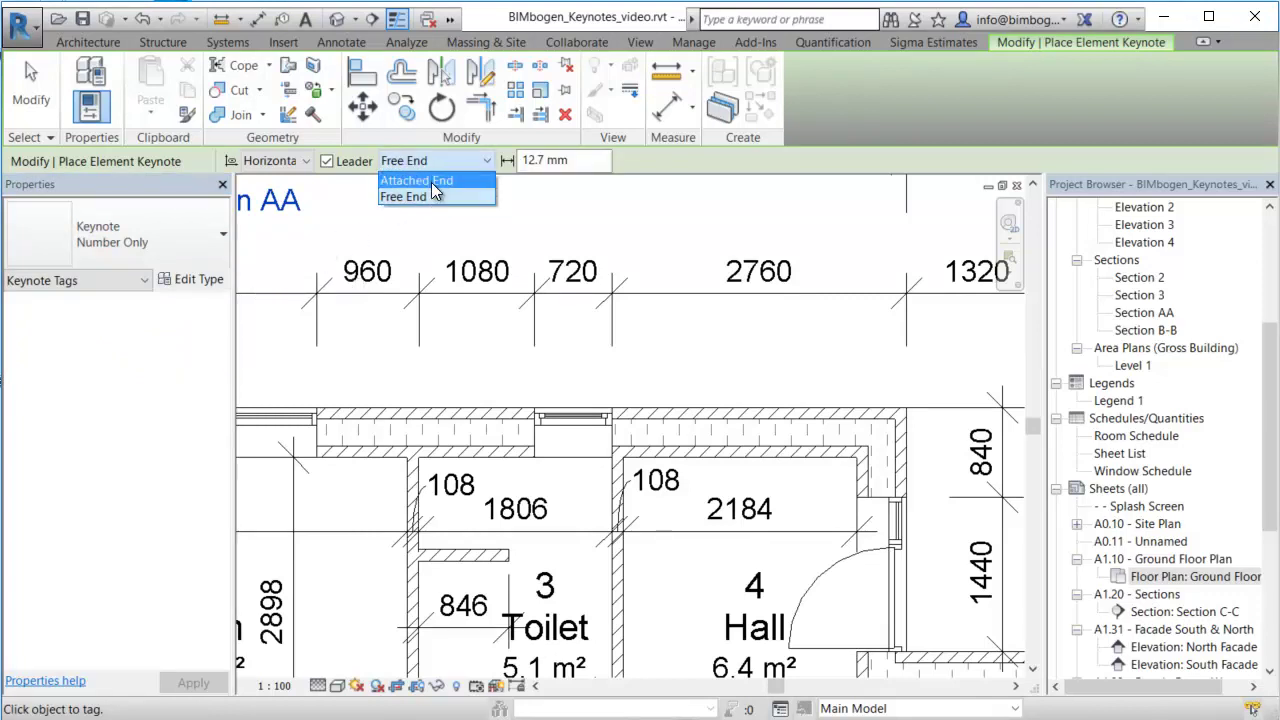
pyautogui.click(431, 182)
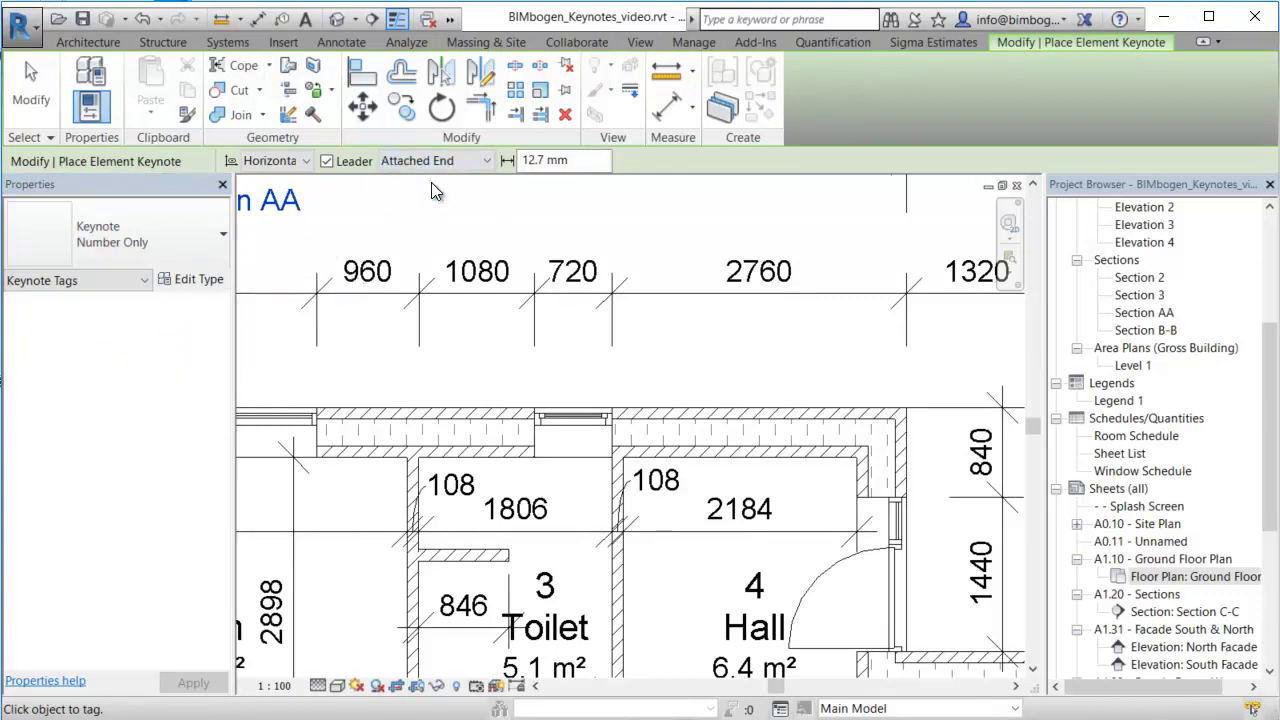
pyautogui.click(527, 167)
pyautogui.doubleClick(541, 162)
pyautogui.write('5')
# Tag the exterior wall above the Bathroom with keynote AB01
pyautogui.click(720, 423)
pyautogui.scroll(-2, 628, 362)
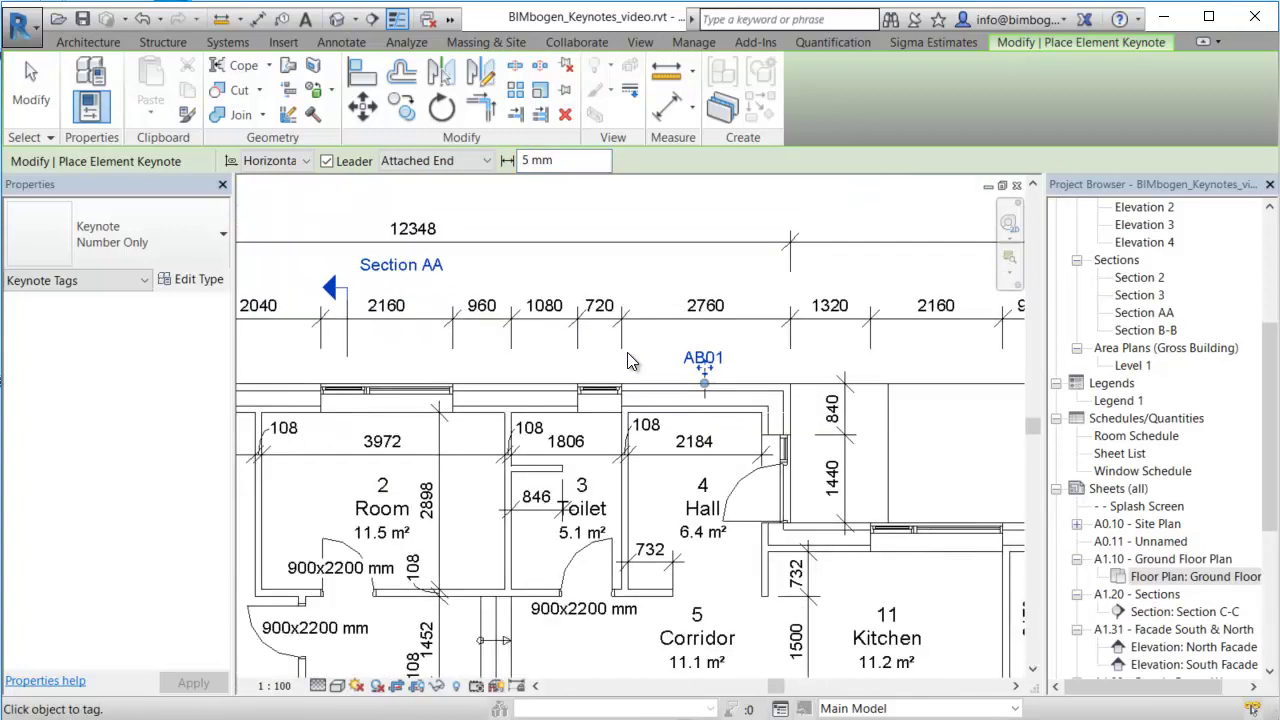
pyautogui.moveTo(857, 459); pyautogui.dragTo(566, 326, button='middle')
pyautogui.scroll(5, 905, 405)
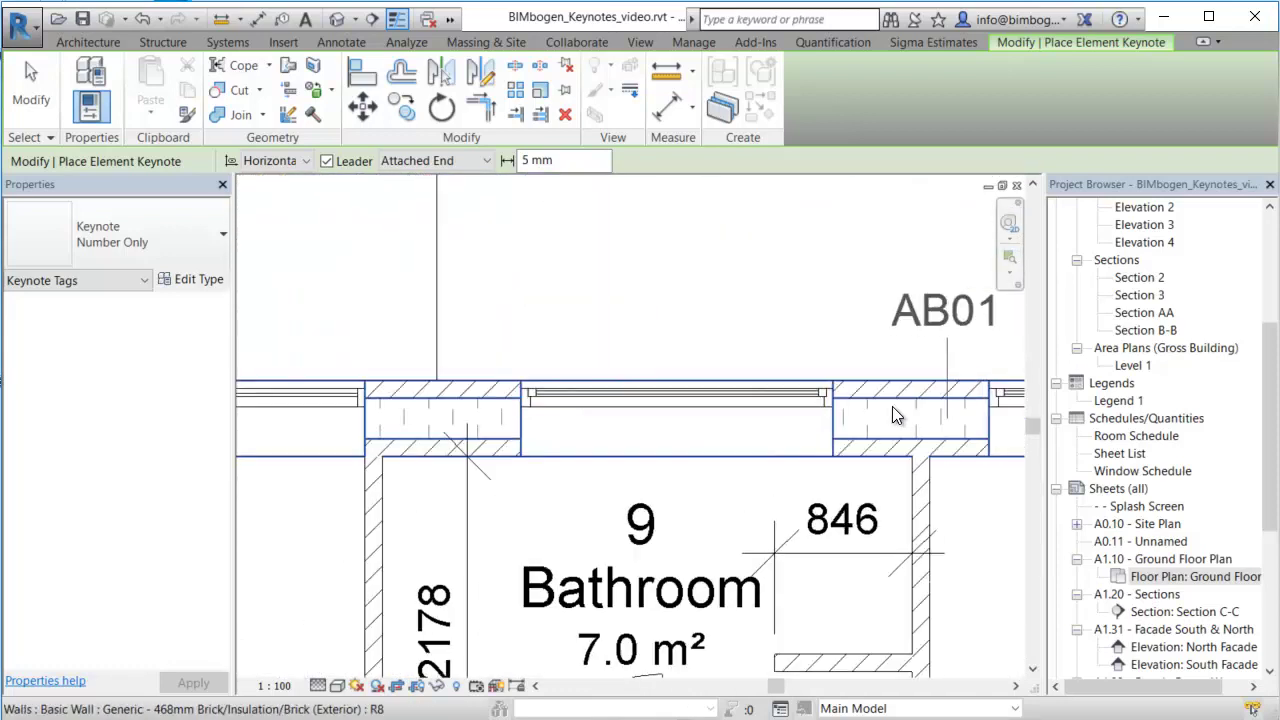
pyautogui.click(919, 352)
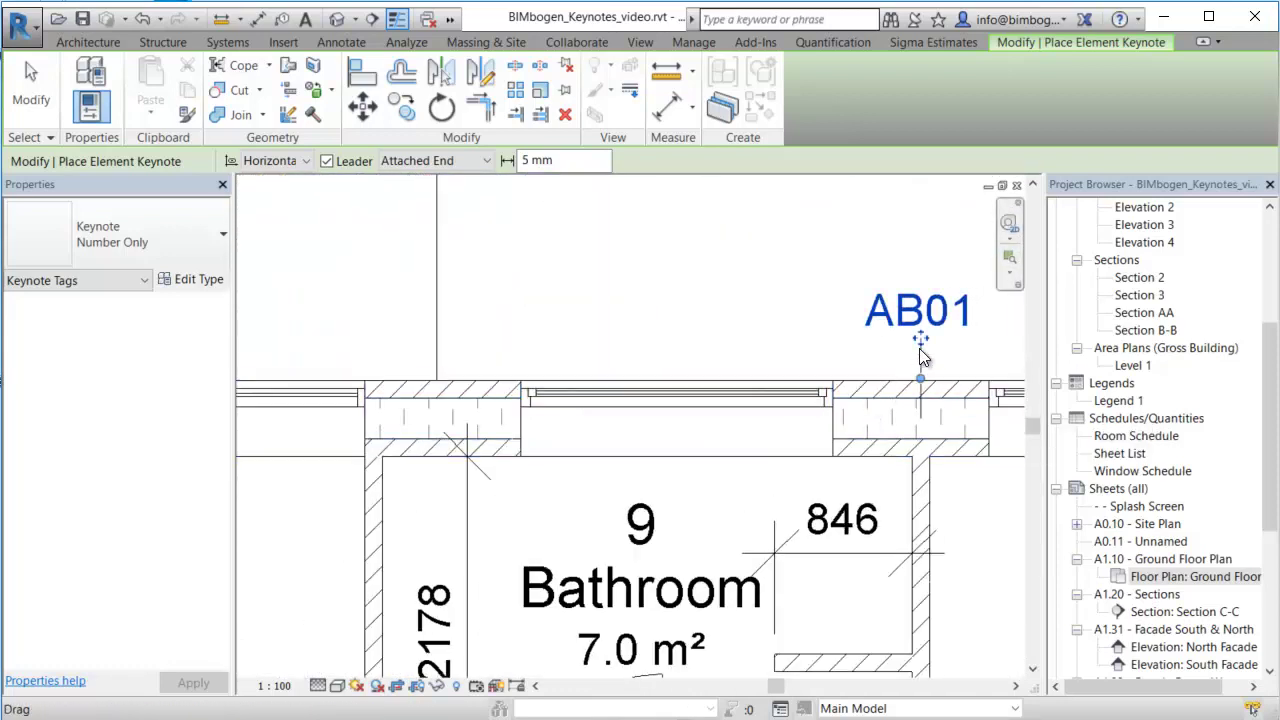
# Move the Covered Terrace wall's AB01 tag just below that wall and finish keynoting
pyautogui.scroll(-3, 919, 352)
pyautogui.moveTo(588, 423); pyautogui.dragTo(621, 475, button='middle')
pyautogui.moveTo(494, 502); pyautogui.dragTo(649, 398, button='middle')
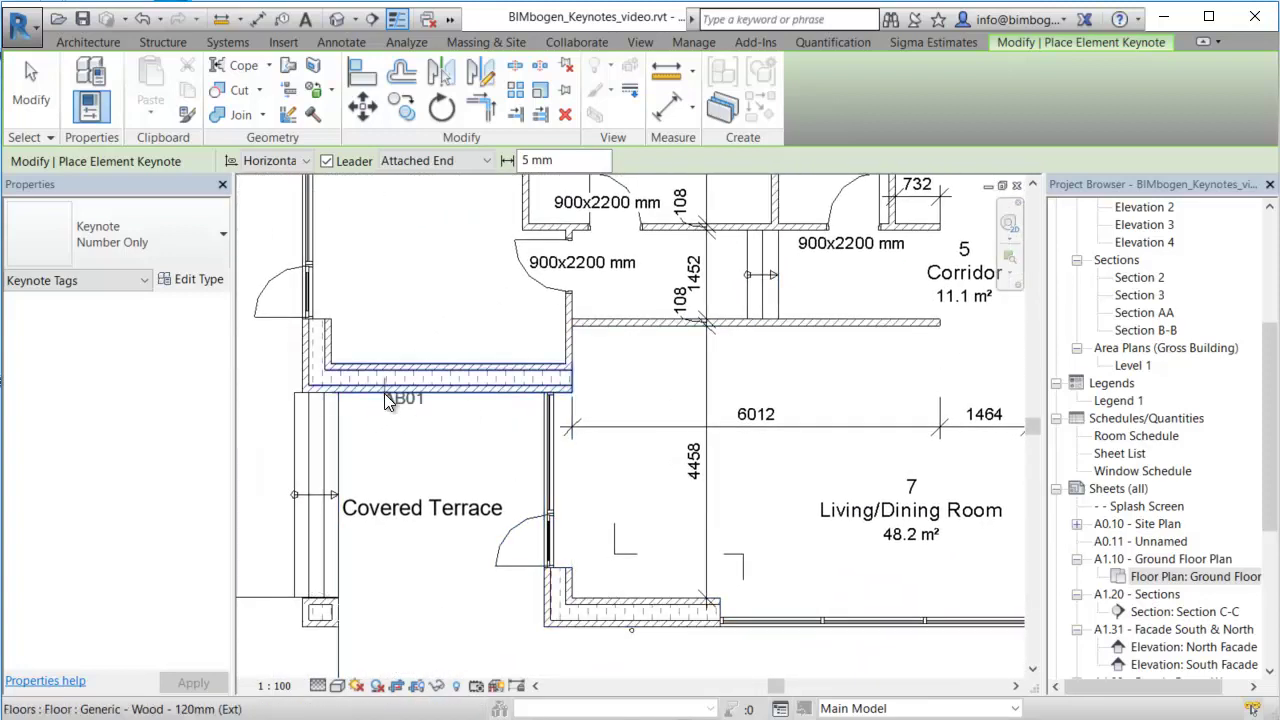
pyautogui.scroll(2, 388, 398)
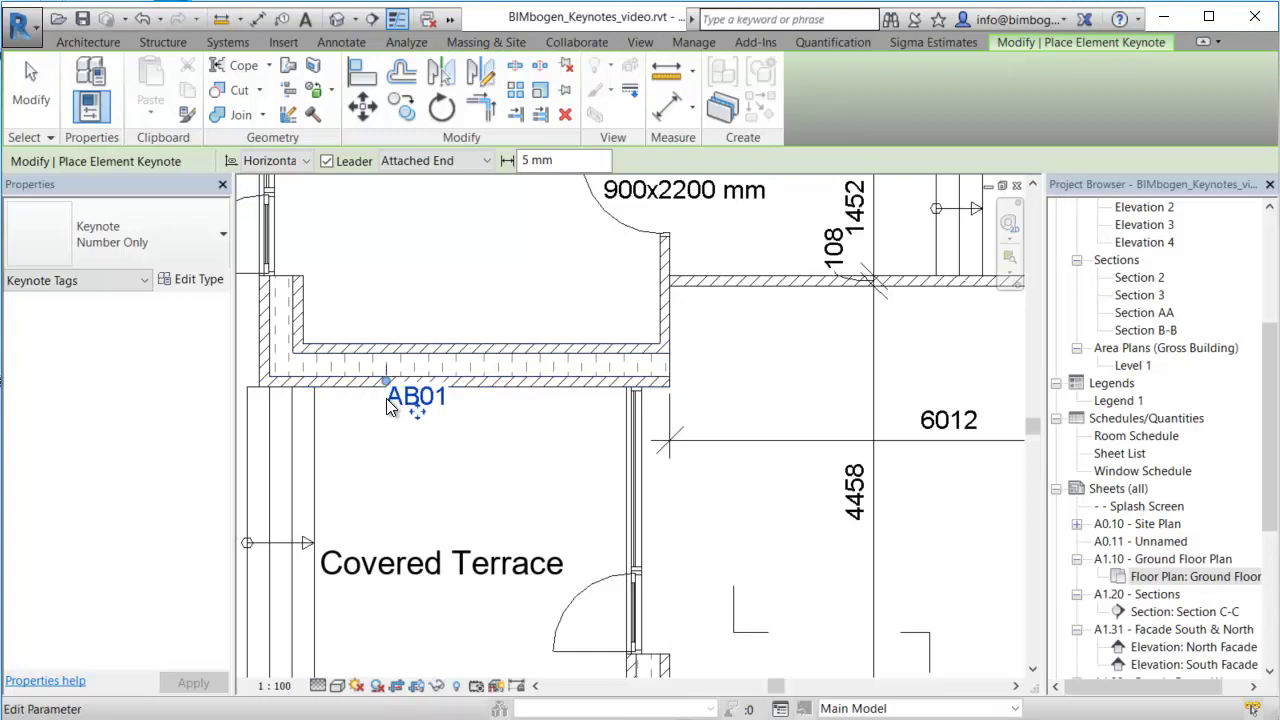
pyautogui.moveTo(395, 408); pyautogui.dragTo(419, 444)
pyautogui.press('Escape')
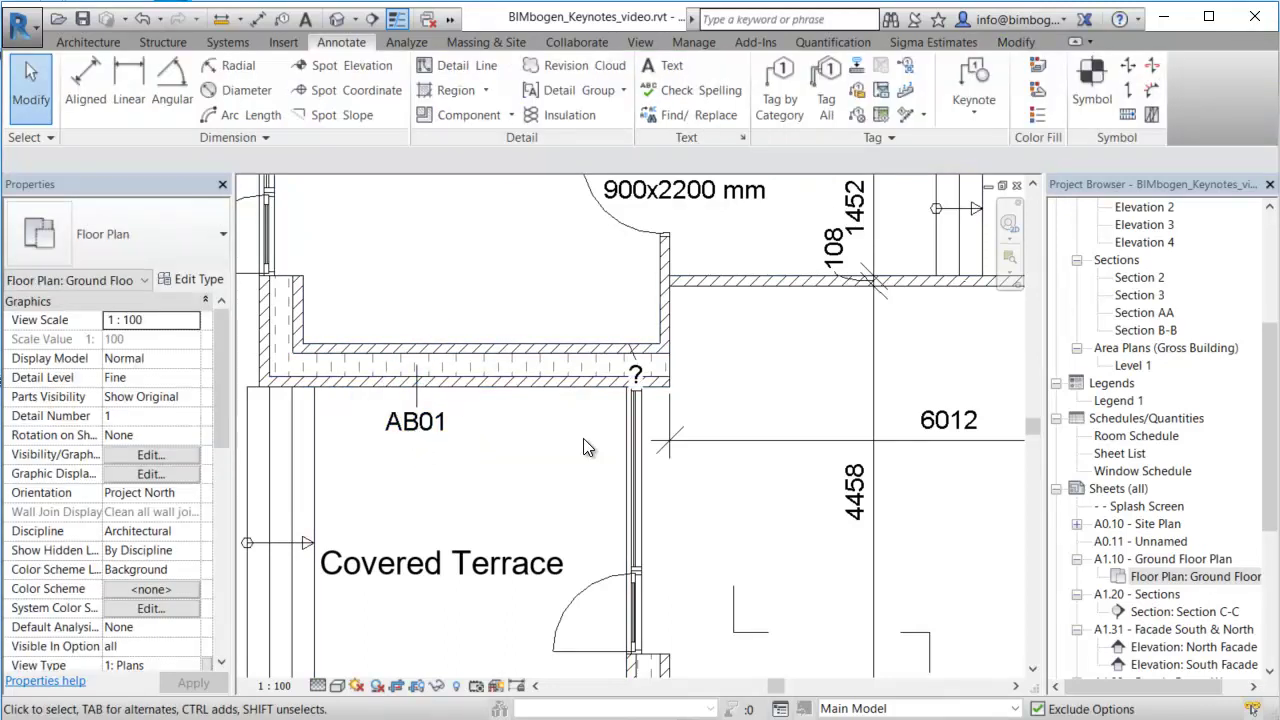
# Tag the 108 mm brick wall by the Corridor with Element Keynote AB02, tag set below the wall
pyautogui.scroll(-1, 600, 440)
pyautogui.moveTo(609, 441); pyautogui.dragTo(358, 587, button='middle')
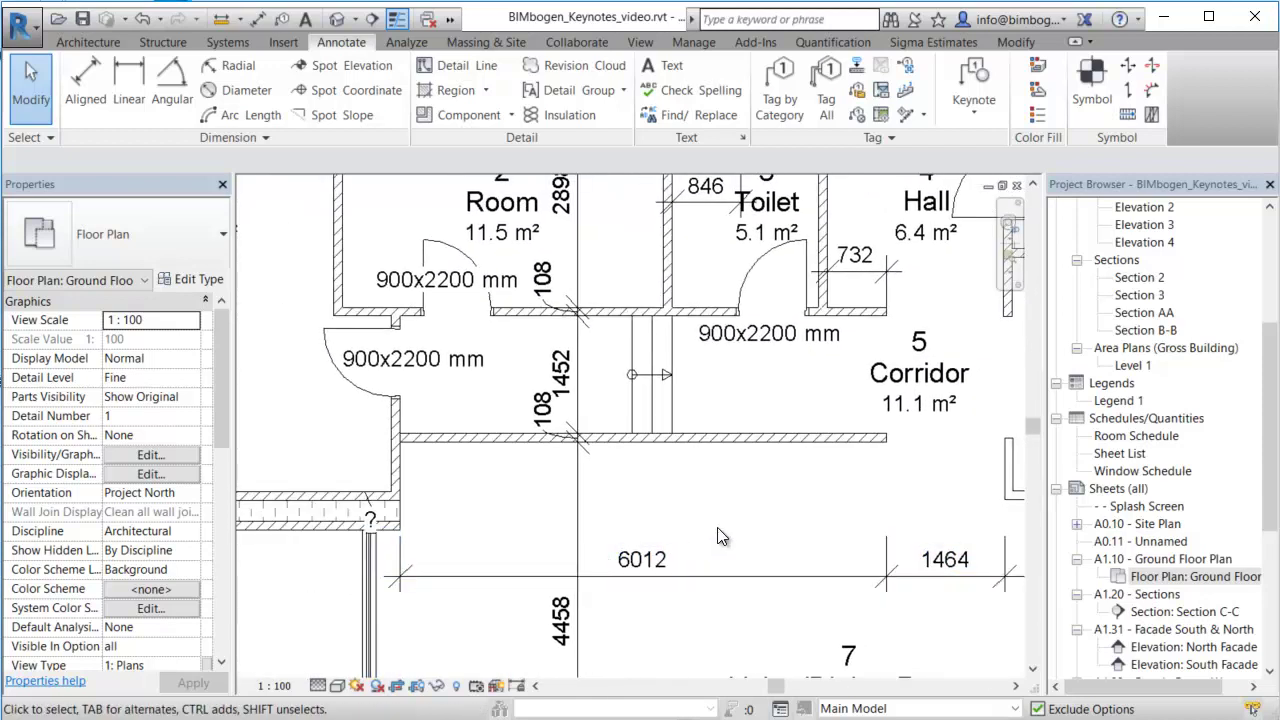
pyautogui.click(808, 437)
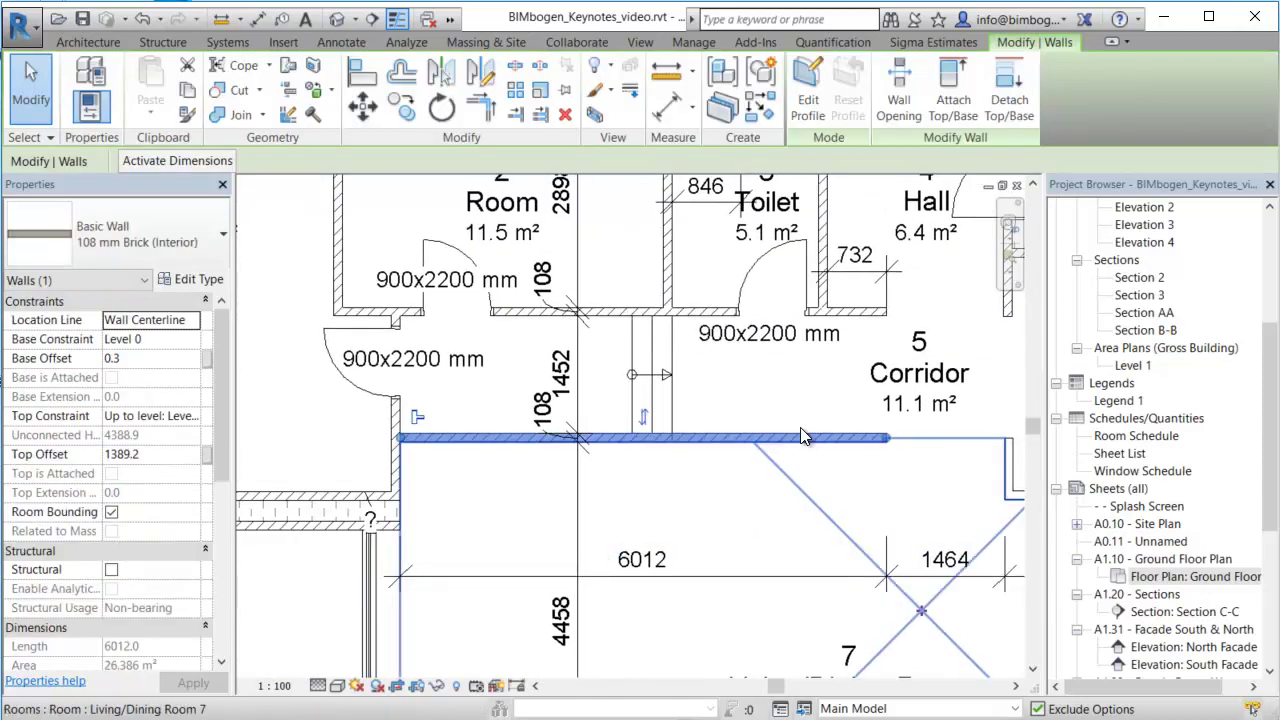
pyautogui.click(357, 45)
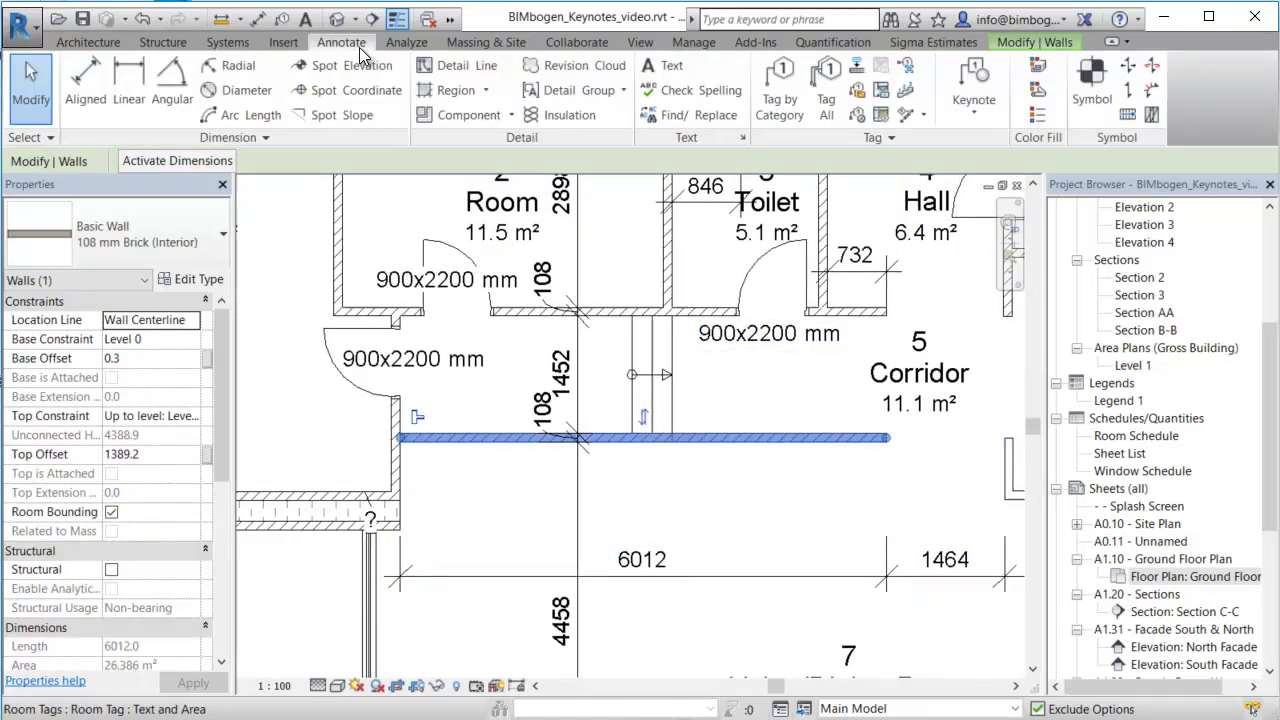
pyautogui.click(971, 119)
pyautogui.click(1009, 140)
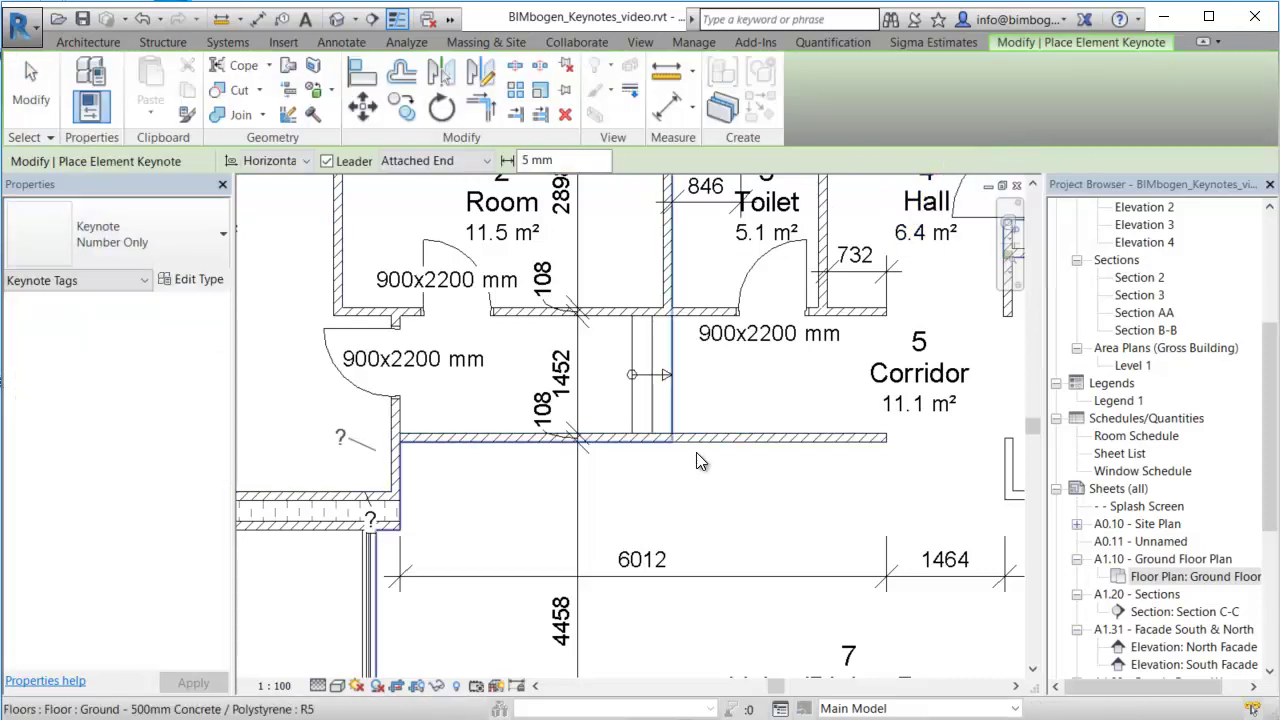
pyautogui.scroll(4, 743, 446)
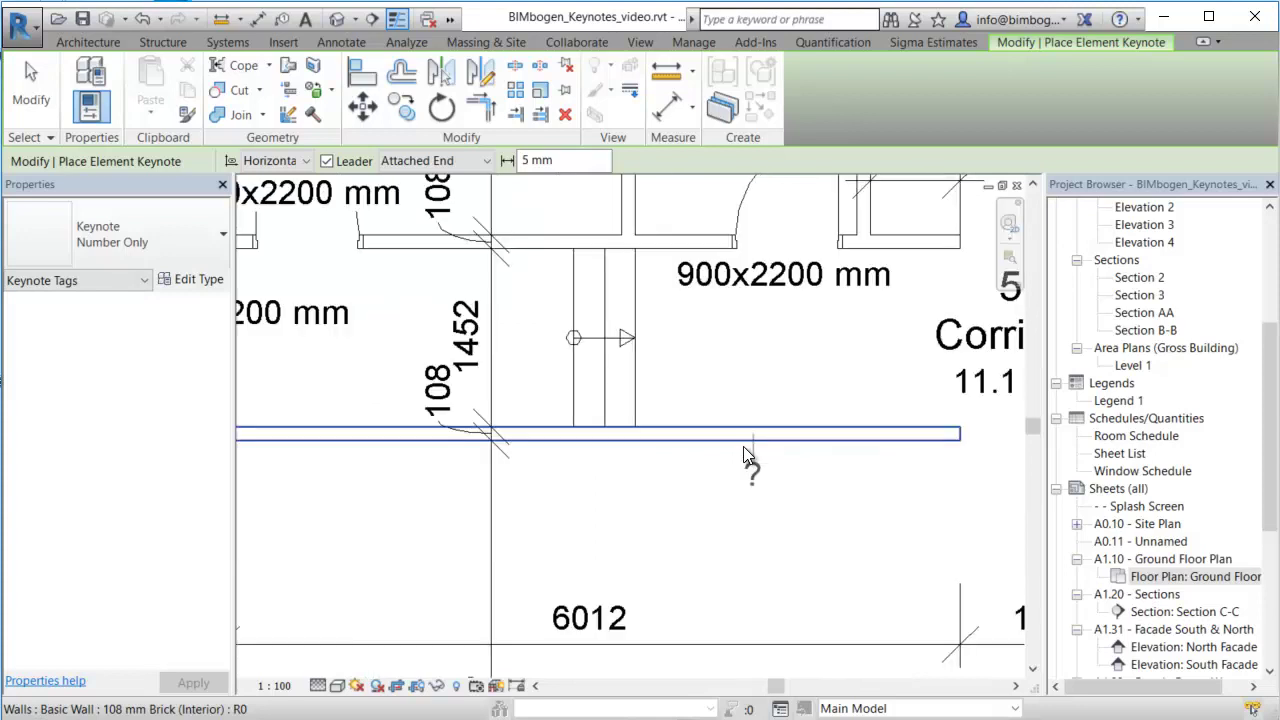
pyautogui.click(743, 446)
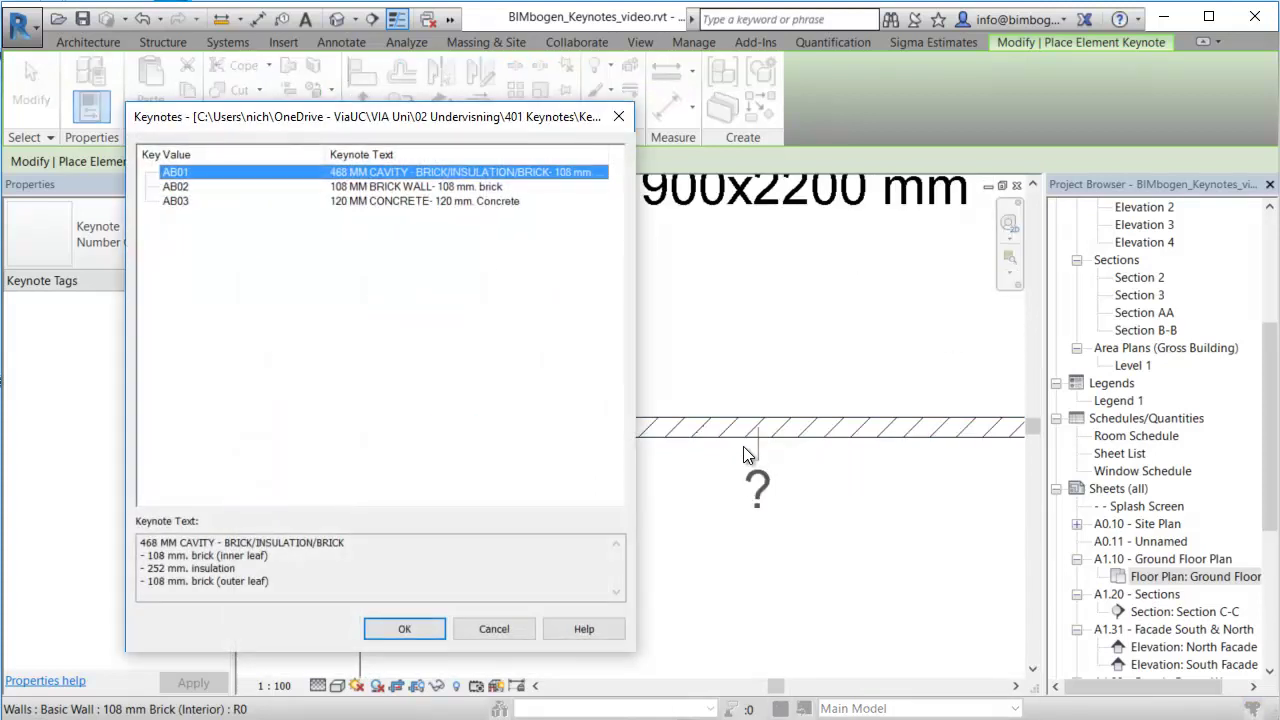
pyautogui.click(422, 188)
pyautogui.click(419, 626)
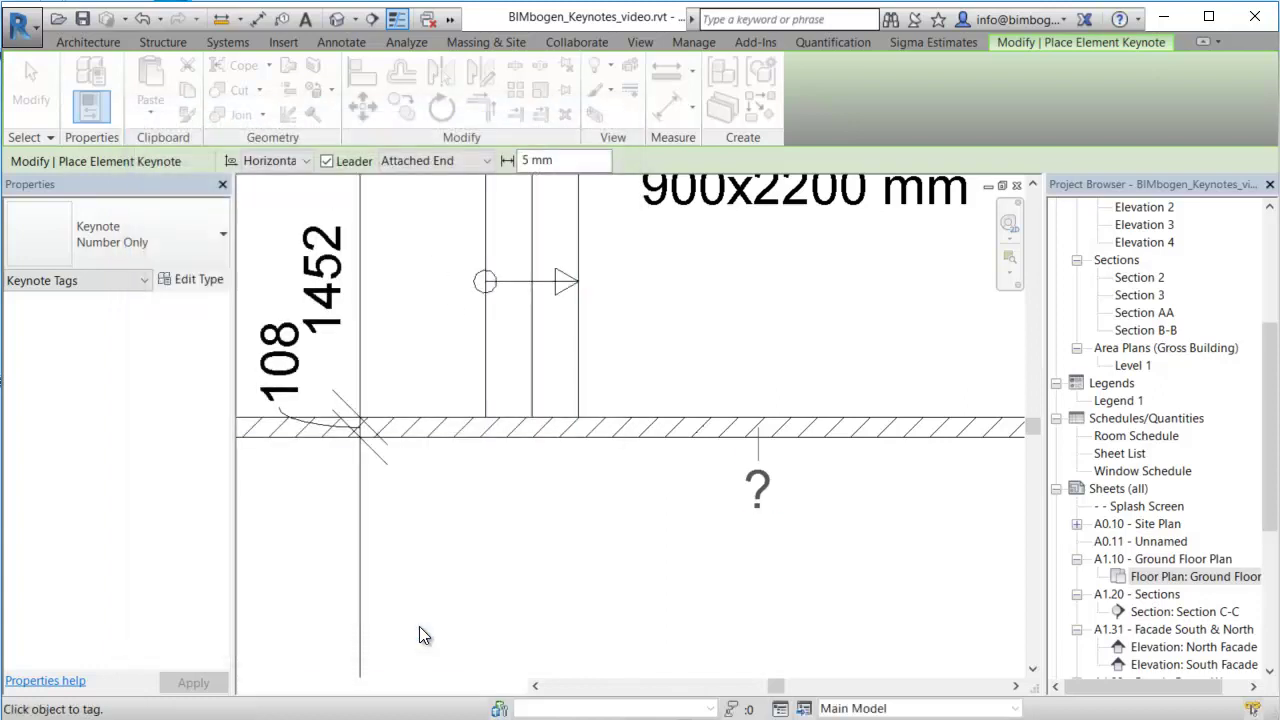
pyautogui.moveTo(808, 520); pyautogui.dragTo(803, 548)
# Tag the wall below the Kitchen with keynote AB02
pyautogui.scroll(-3, 600, 560)
pyautogui.moveTo(624, 535); pyautogui.dragTo(338, 453, button='middle')
pyautogui.moveTo(844, 514); pyautogui.dragTo(543, 498, button='middle')
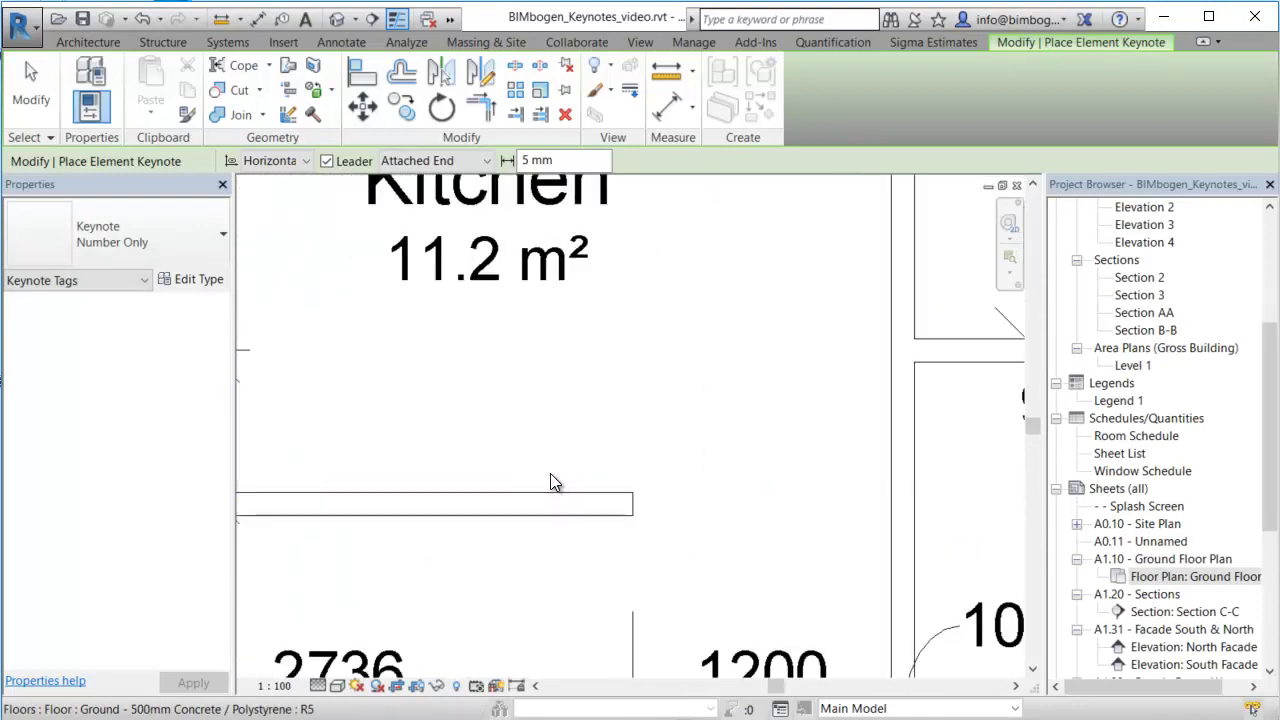
pyautogui.scroll(4, 535, 485)
pyautogui.click(390, 507)
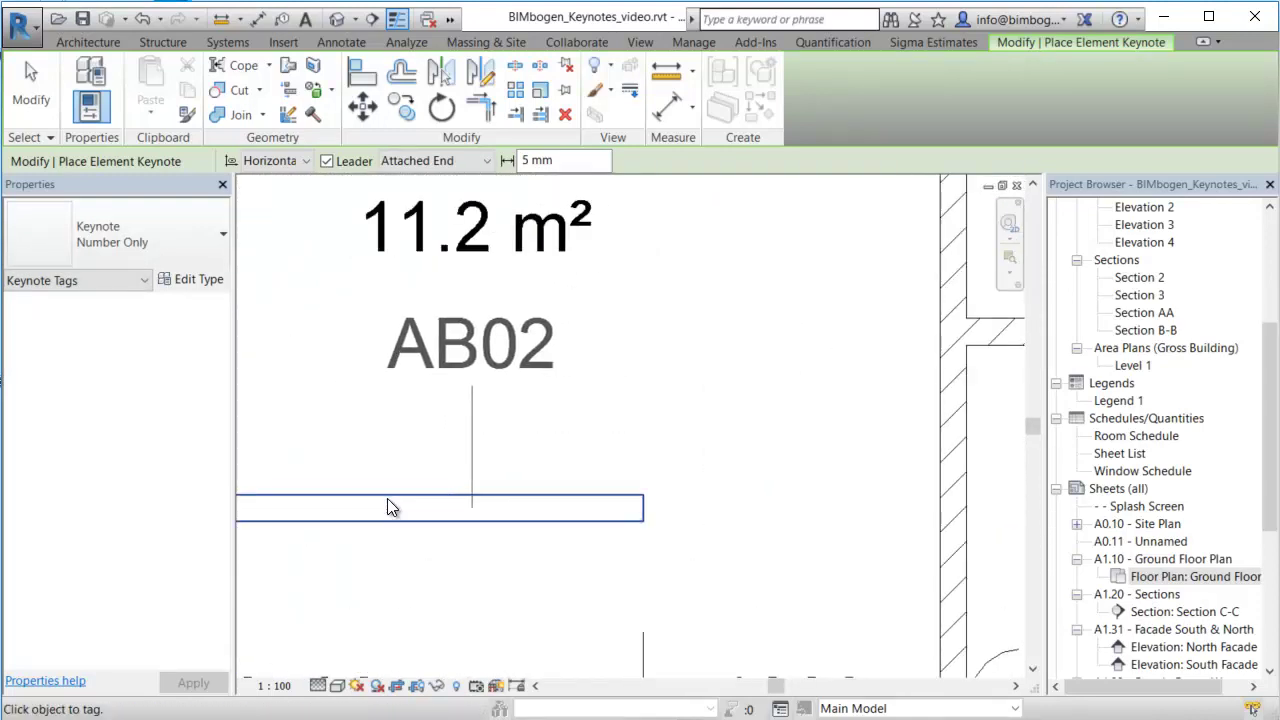
pyautogui.scroll(-5, 387, 507)
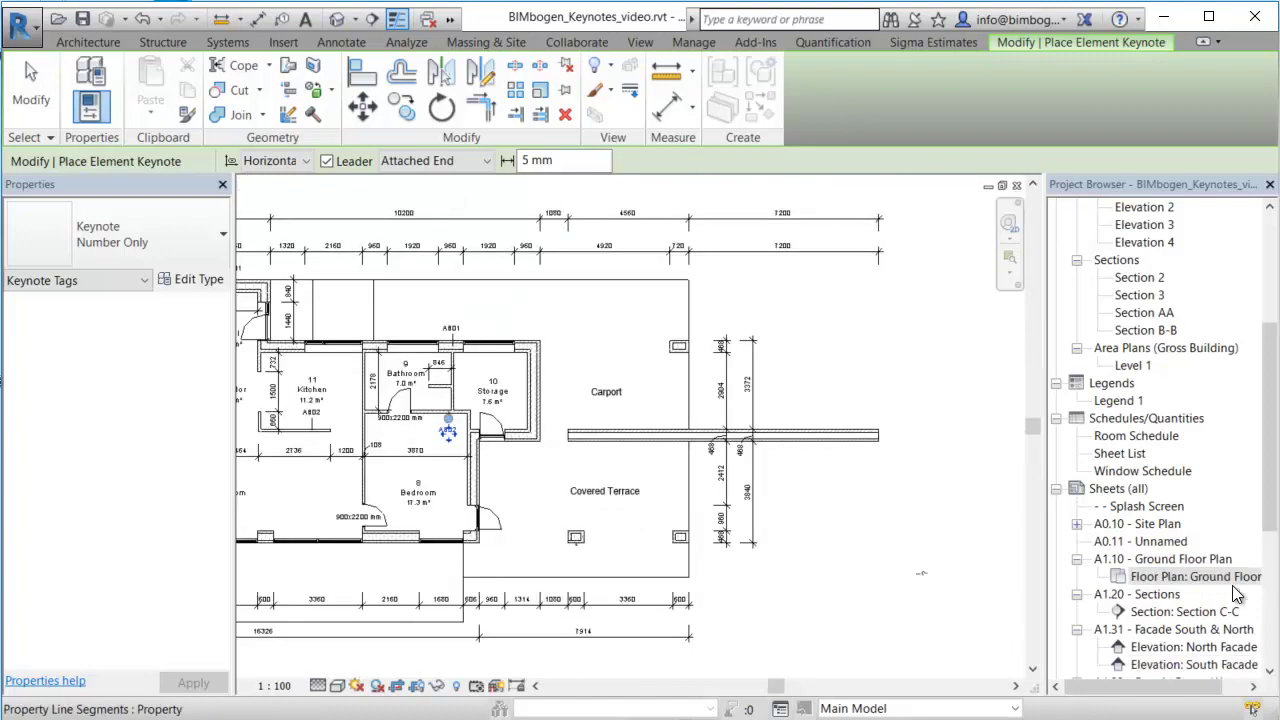
# Open Section: Section C-C from the Project Browser and frame its left exterior wall
pyautogui.press('Escape')
pyautogui.scroll(-1, 1255, 565)
pyautogui.click(1213, 560)
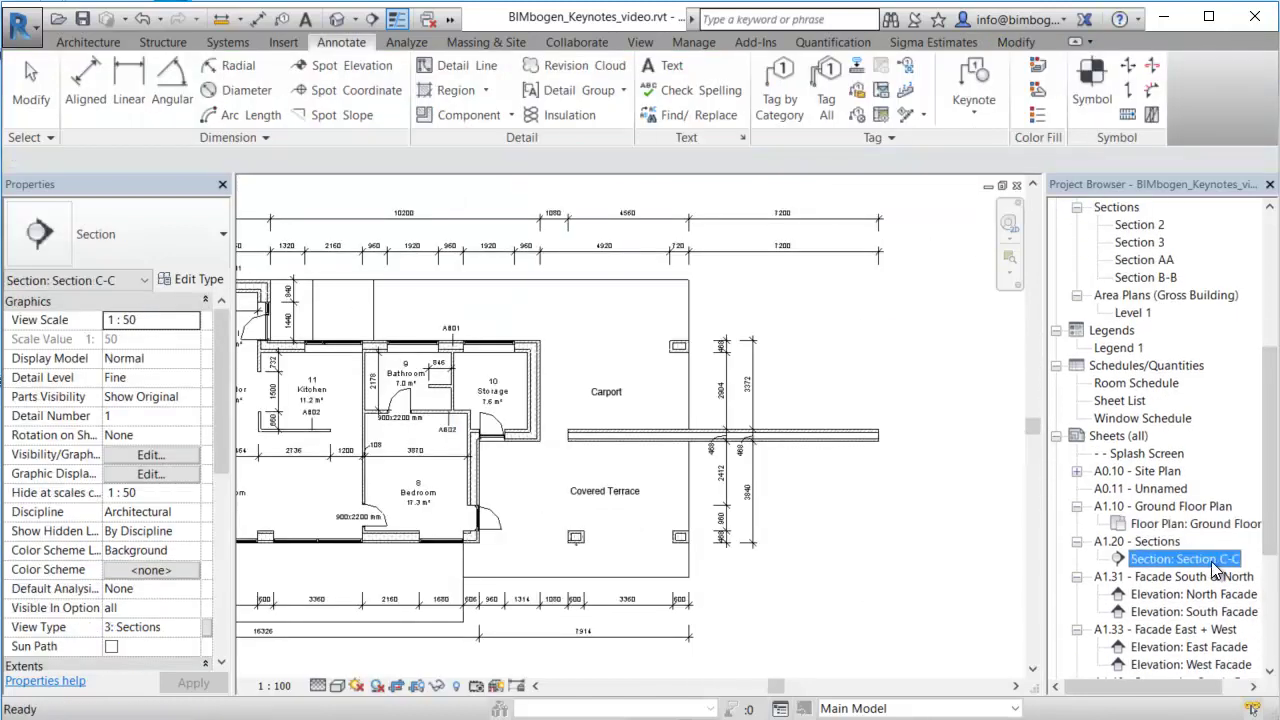
pyautogui.doubleClick(1213, 560)
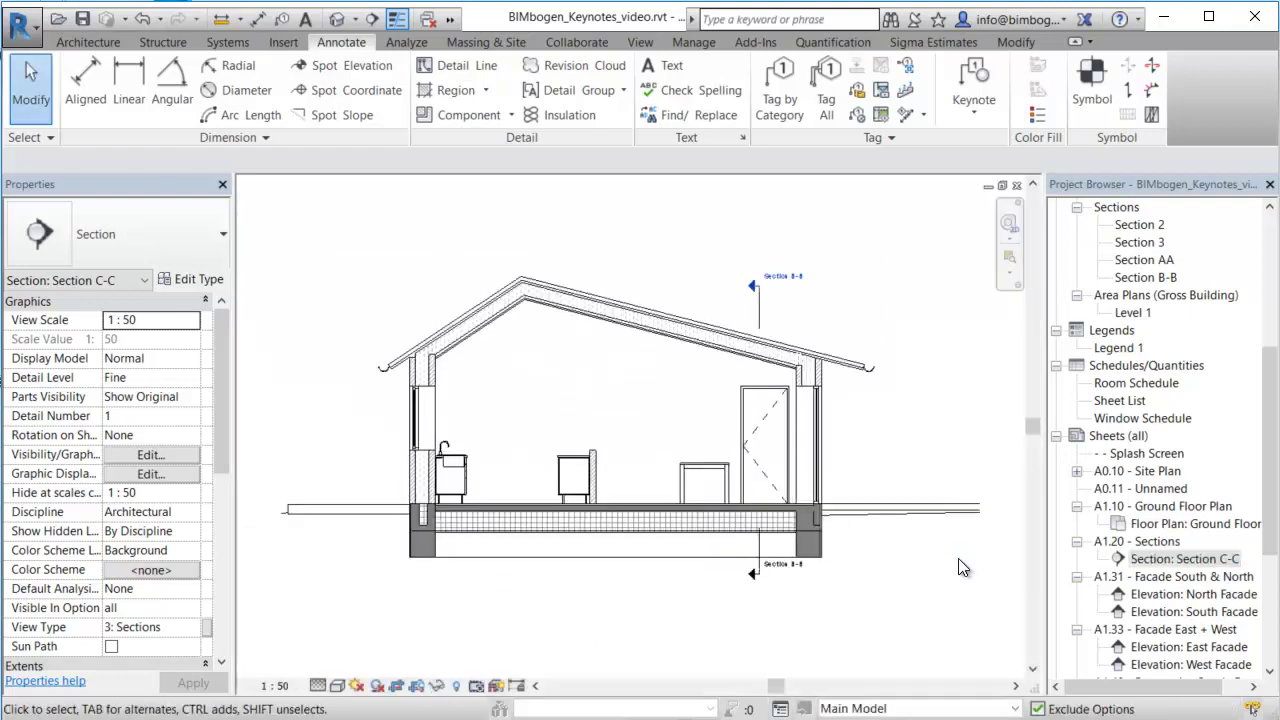
pyautogui.scroll(5, 387, 404)
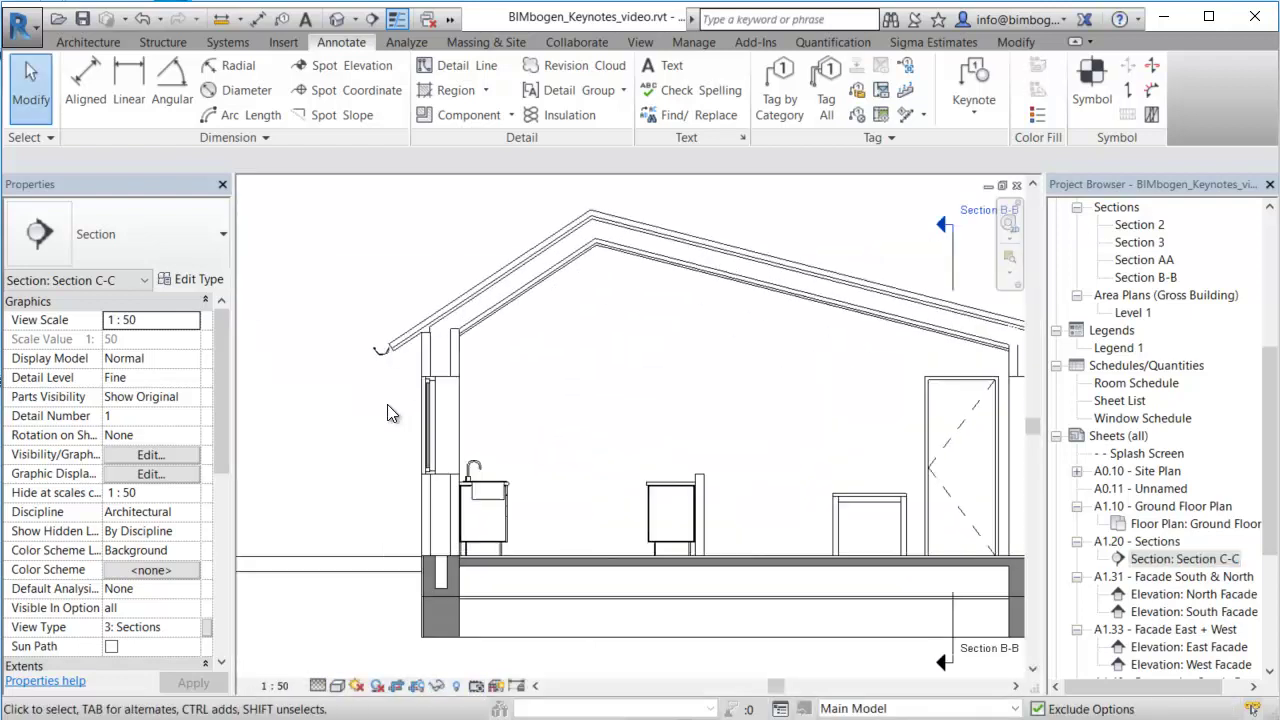
pyautogui.moveTo(430, 465); pyautogui.dragTo(505, 528, button='middle')
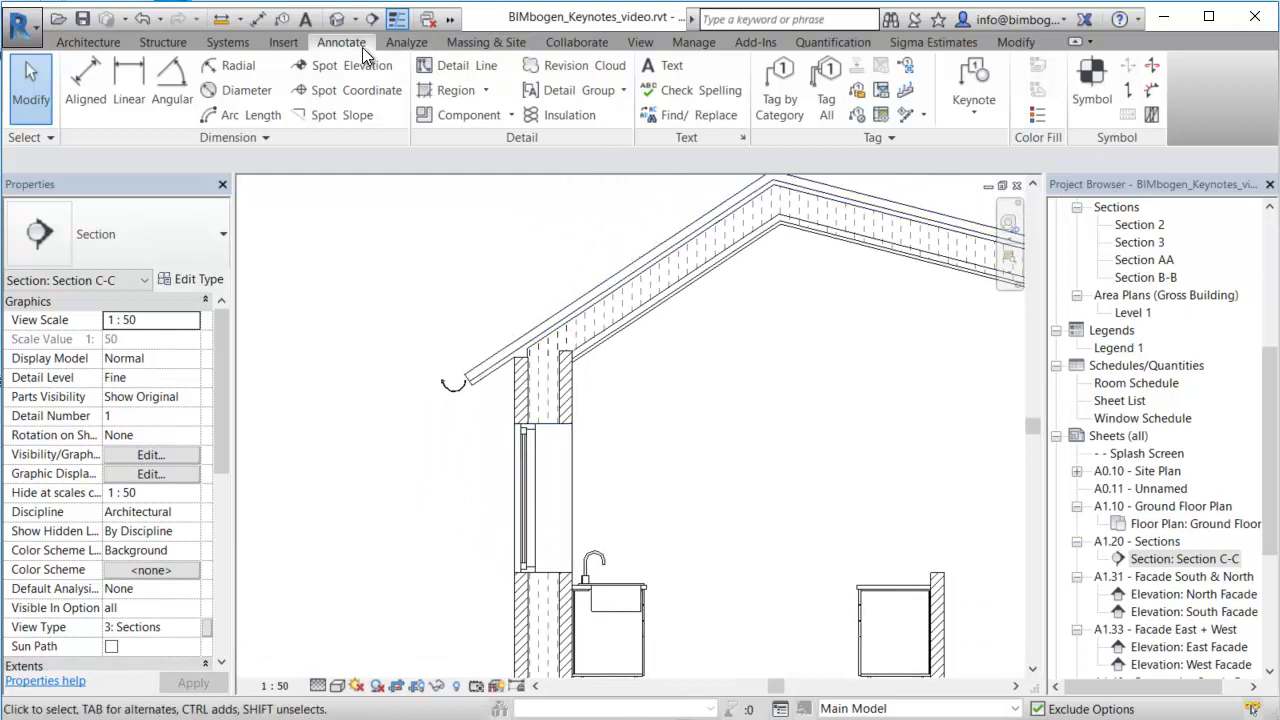
# Add a Text Only, leaderless AB01 element keynote to the exterior wall, placed left of the wall
pyautogui.click(978, 72)
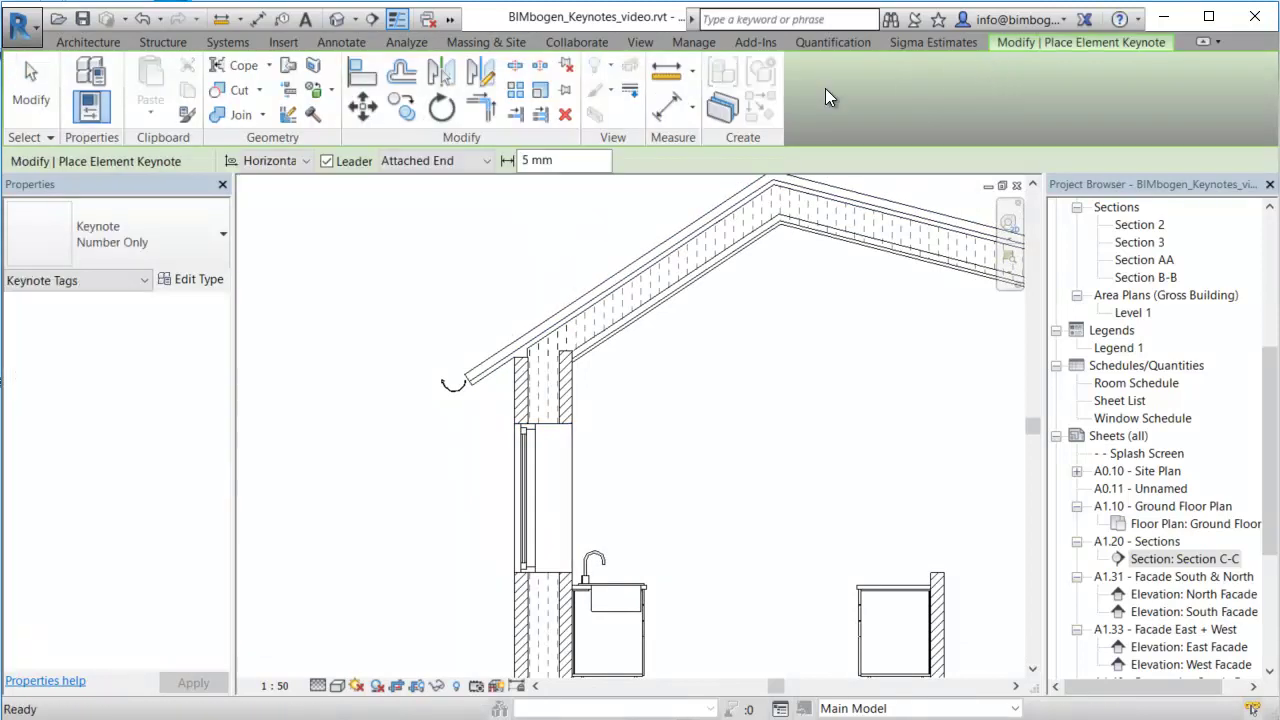
pyautogui.click(173, 224)
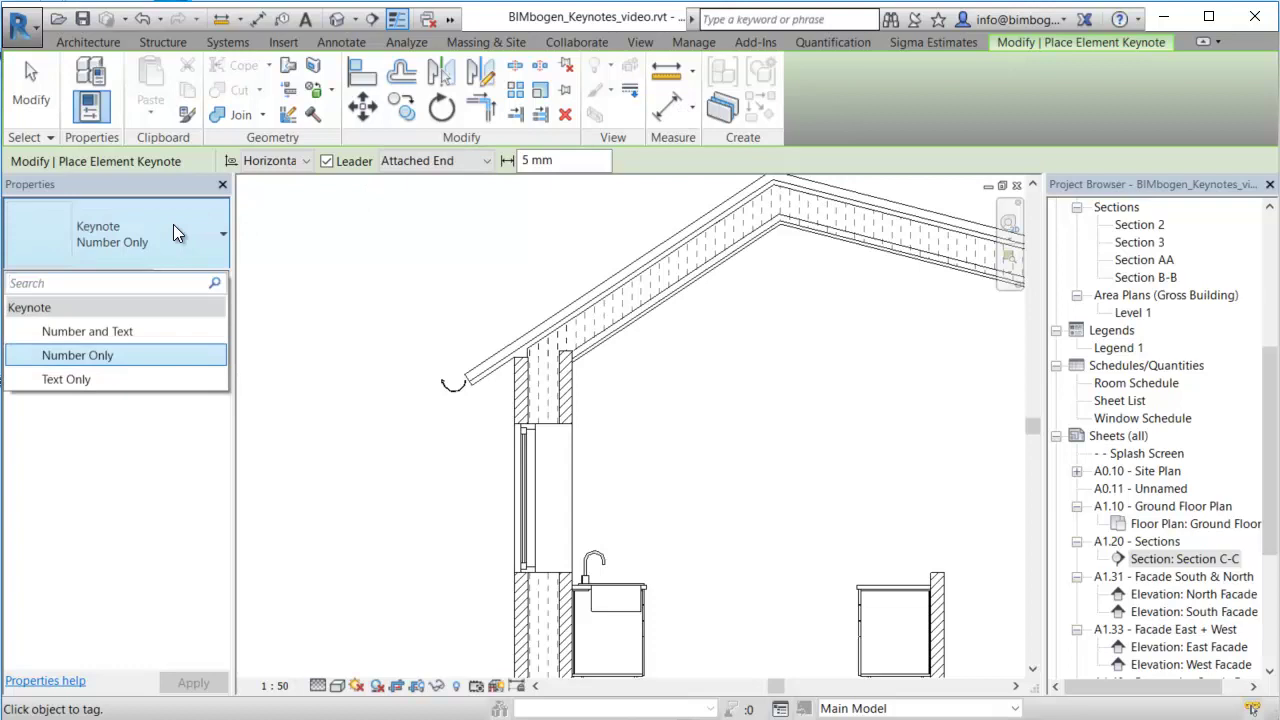
pyautogui.click(108, 379)
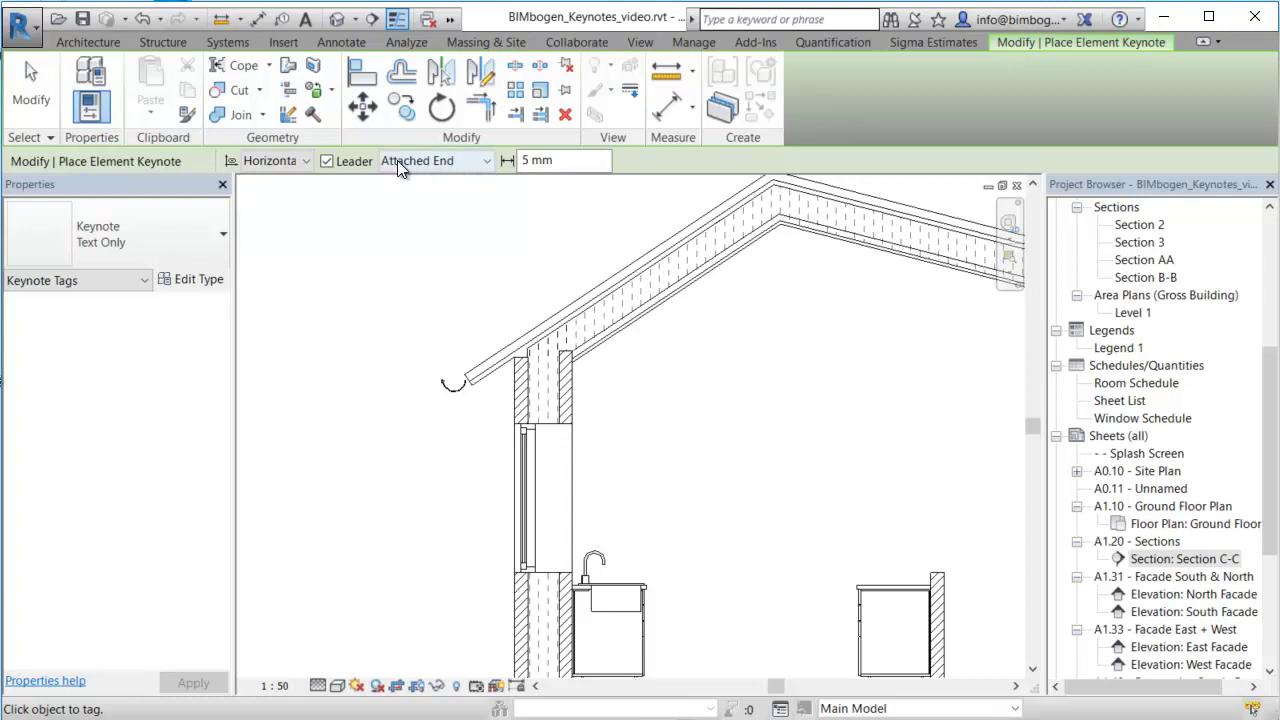
pyautogui.click(329, 161)
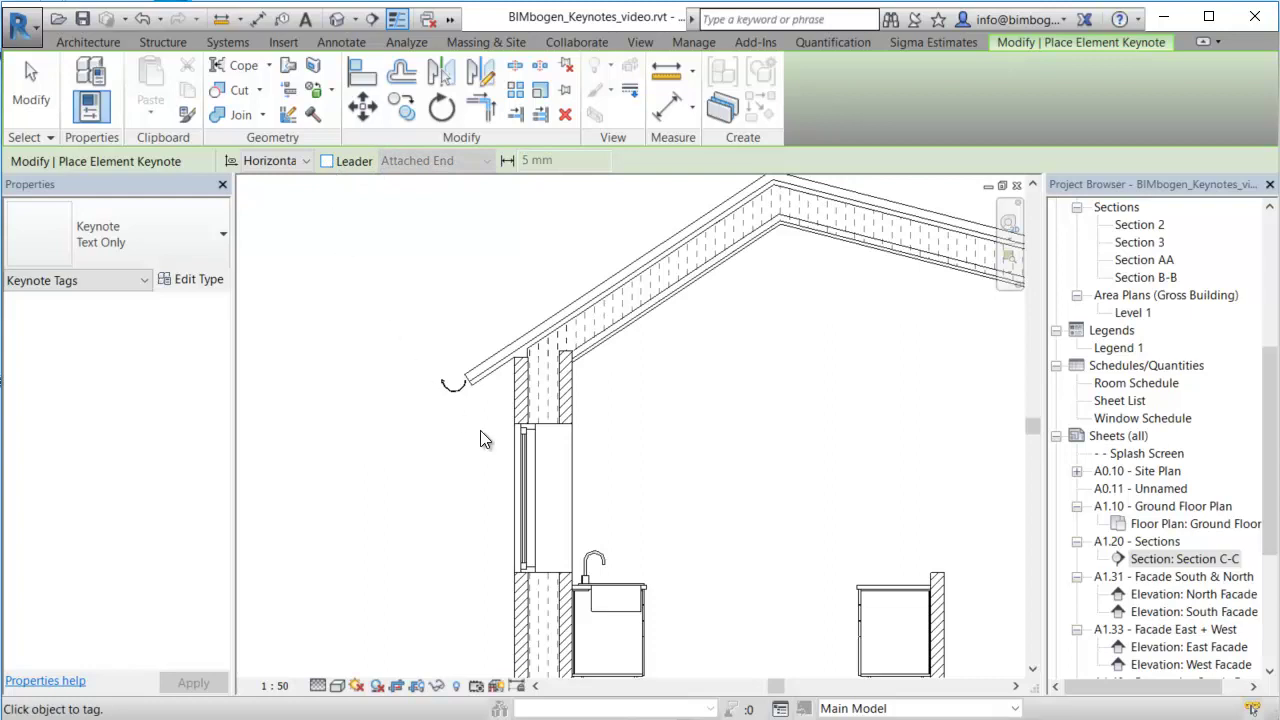
pyautogui.click(520, 395)
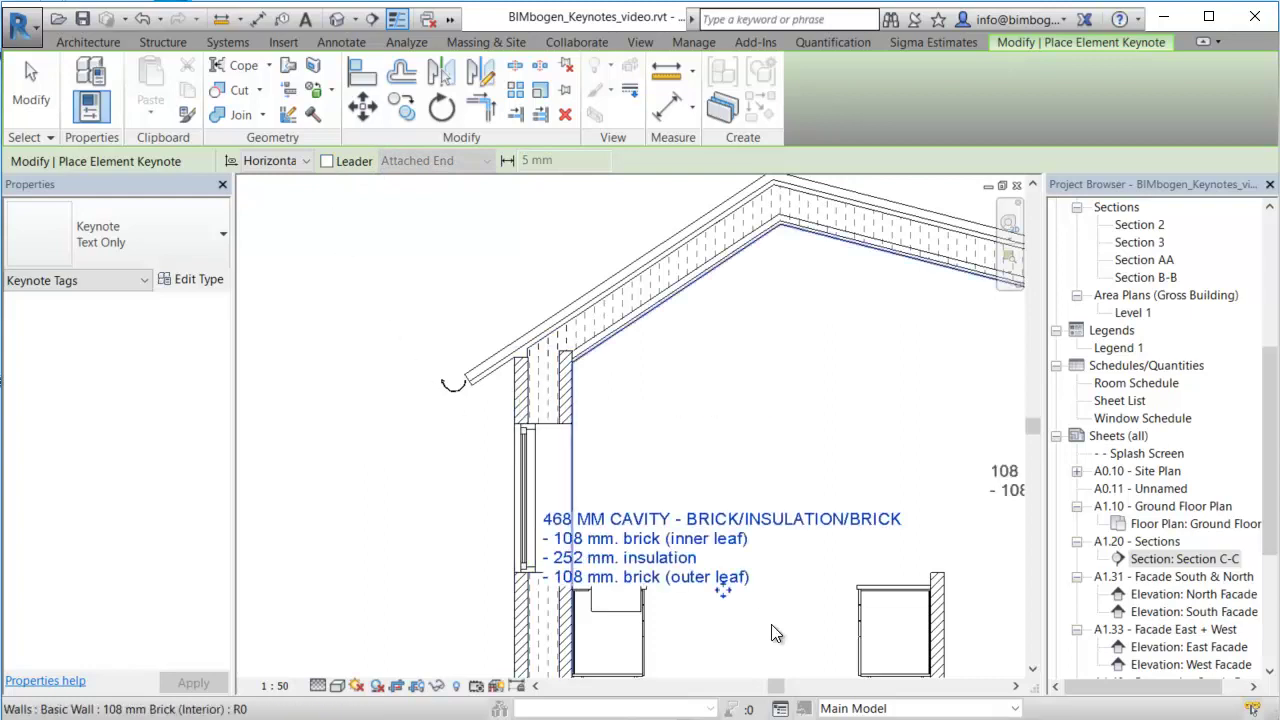
pyautogui.moveTo(724, 591); pyautogui.dragTo(298, 505)
pyautogui.moveTo(357, 496); pyautogui.dragTo(520, 474, button='middle')
pyautogui.scroll(-2, 420, 463)
pyautogui.scroll(4, 343, 446)
pyautogui.scroll(1, 449, 462)
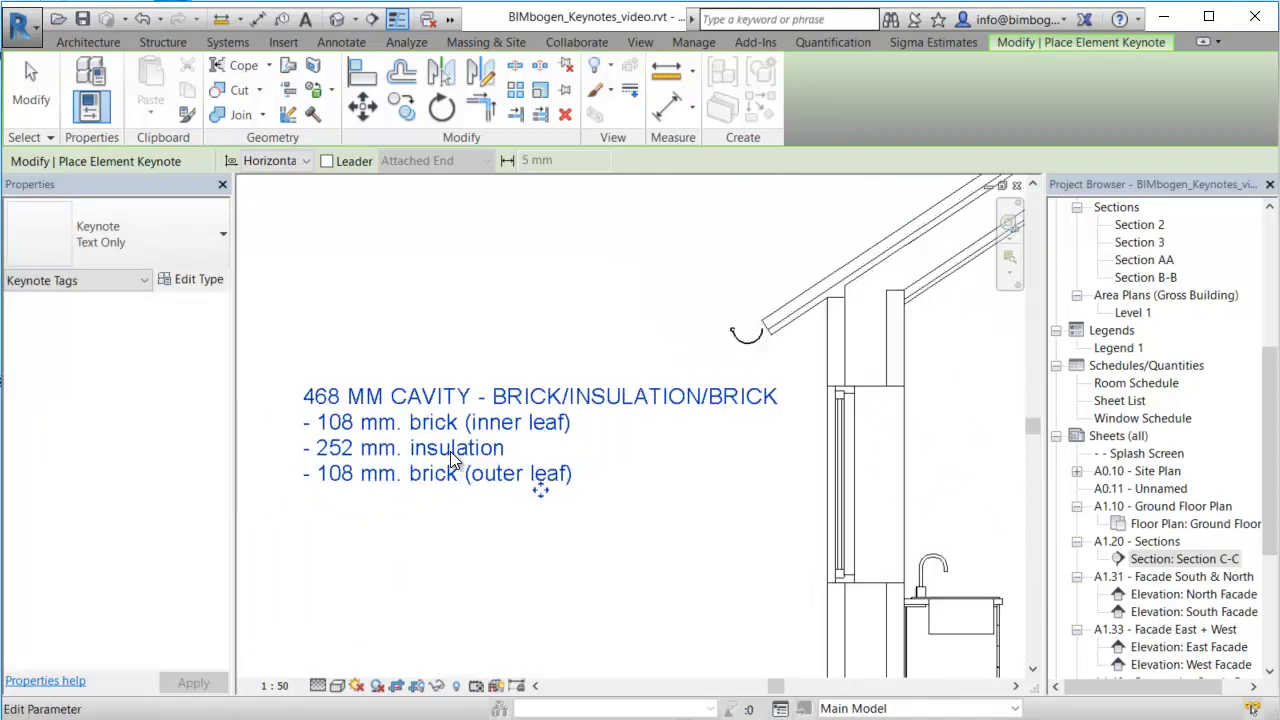
# From sheet A1.10, create a Keynote Legend with the default name and properties
pyautogui.doubleClick(1167, 506)
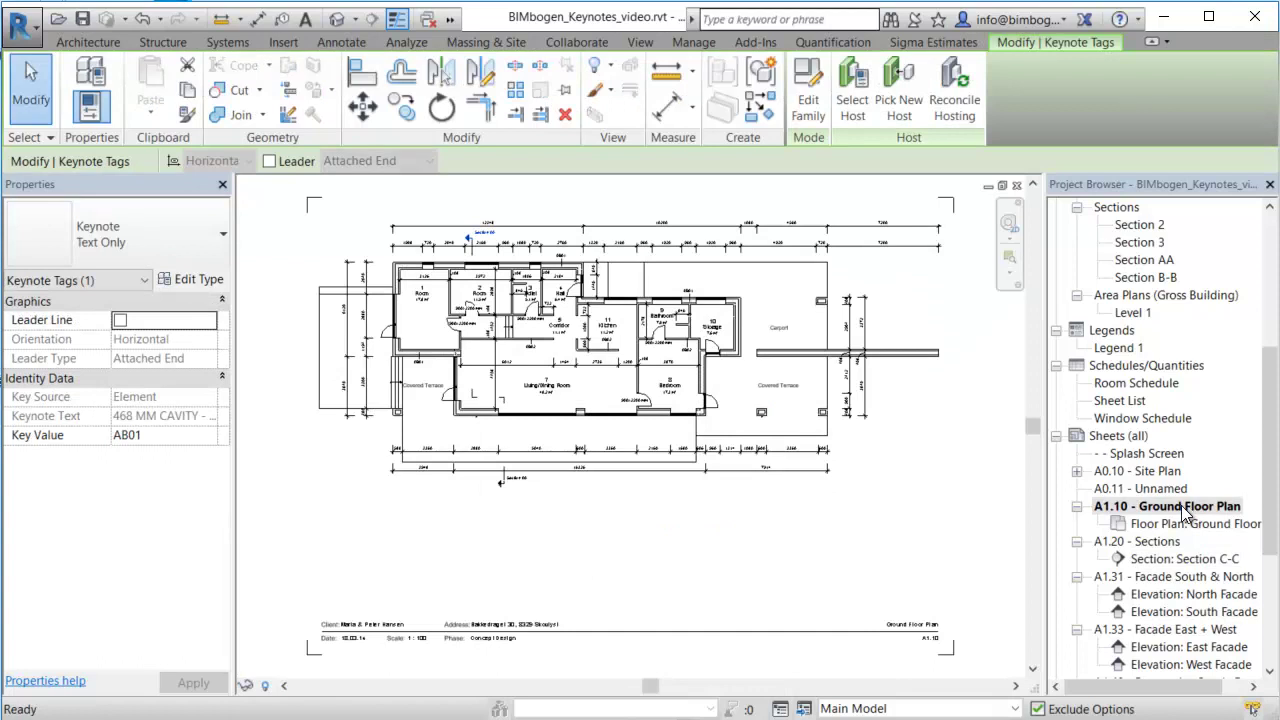
pyautogui.moveTo(824, 516)
pyautogui.mouseDown(button='middle')
pyautogui.moveTo(831, 540)
pyautogui.moveTo(830, 511)
pyautogui.mouseUp(button='middle')
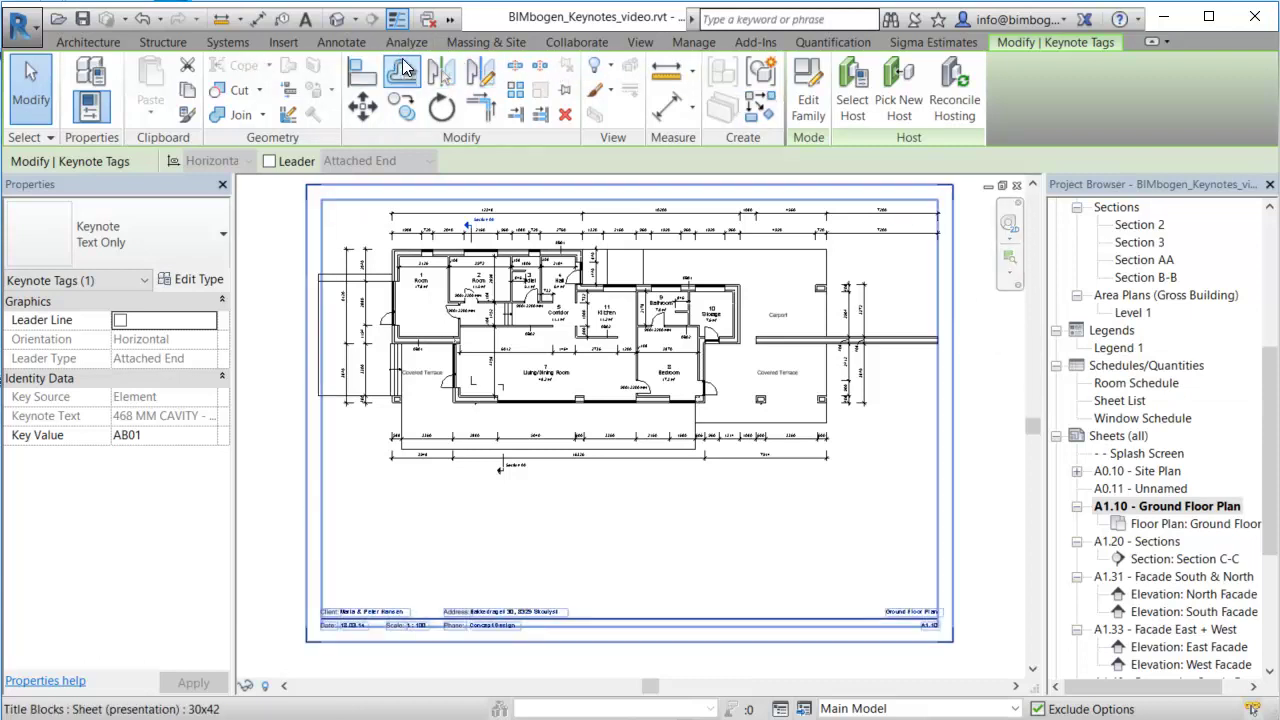
pyautogui.click(640, 42)
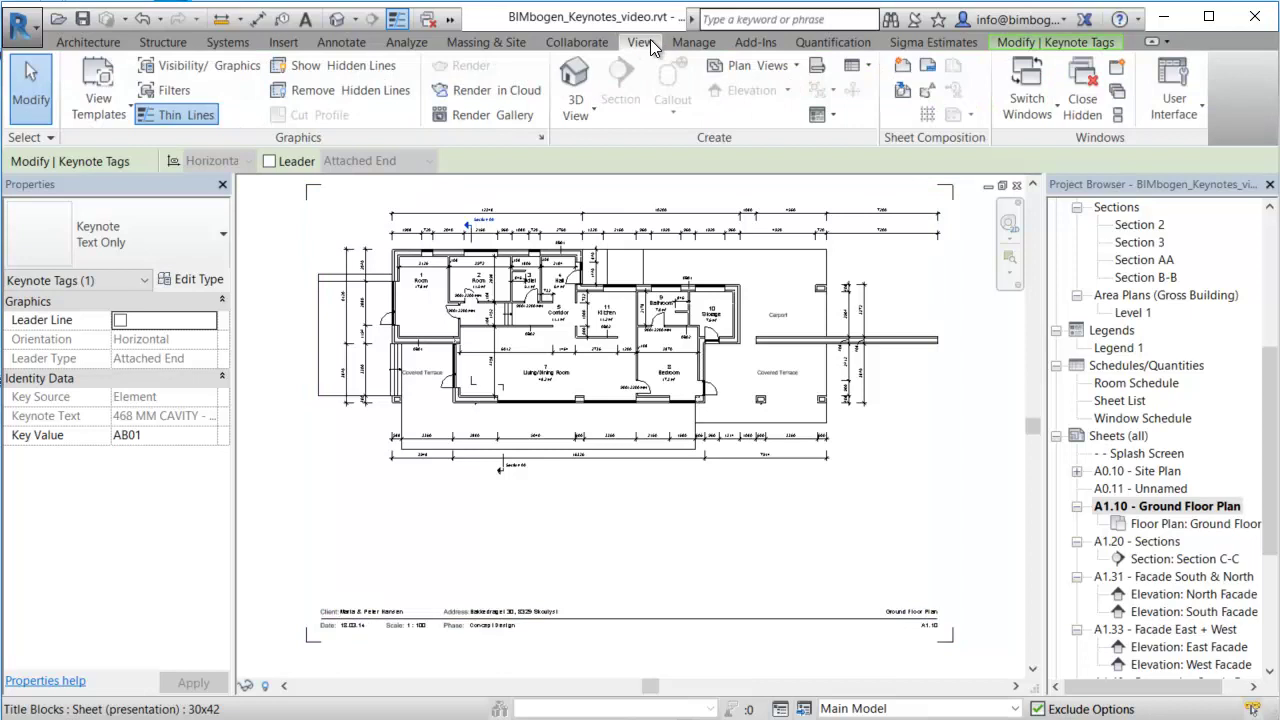
pyautogui.click(826, 114)
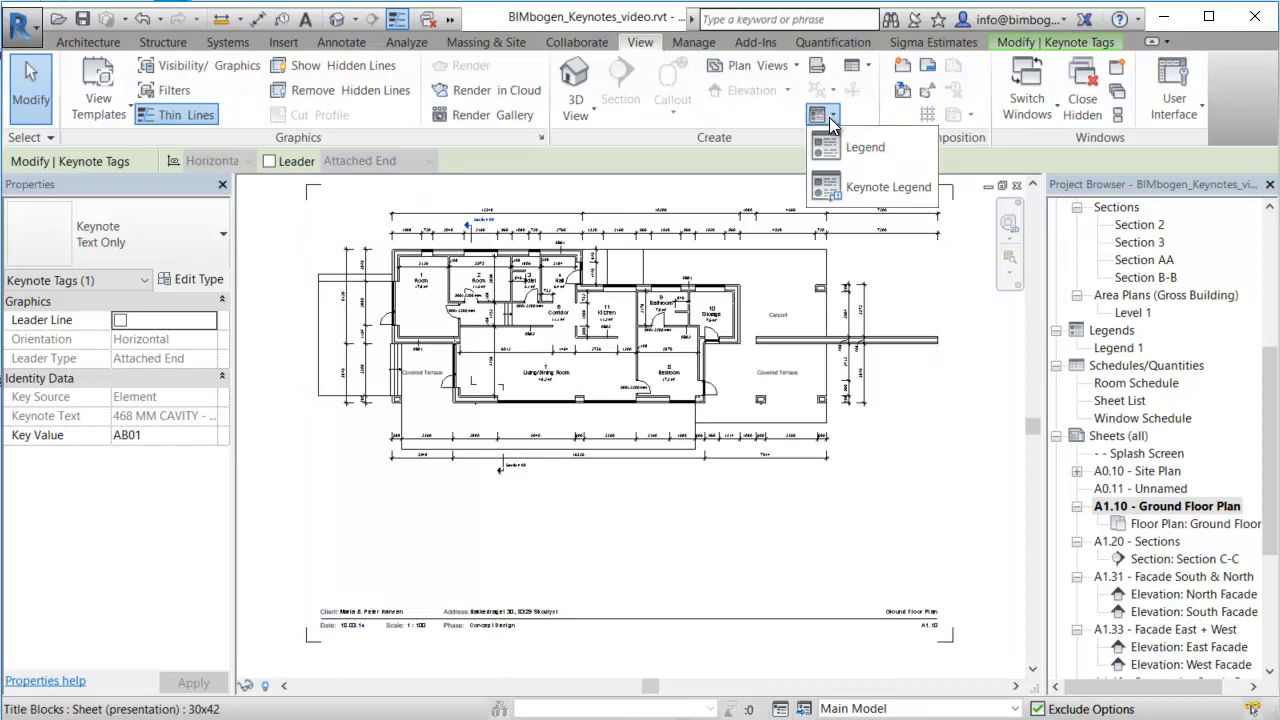
pyautogui.click(869, 180)
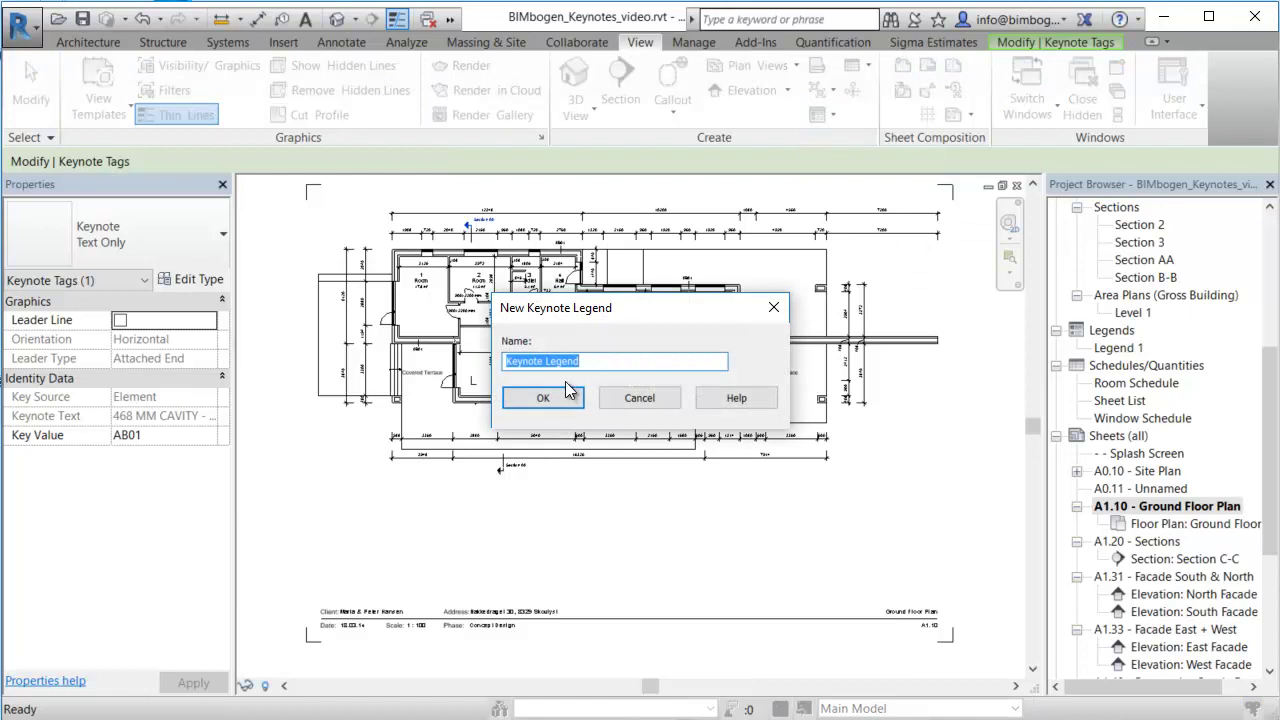
pyautogui.click(542, 398)
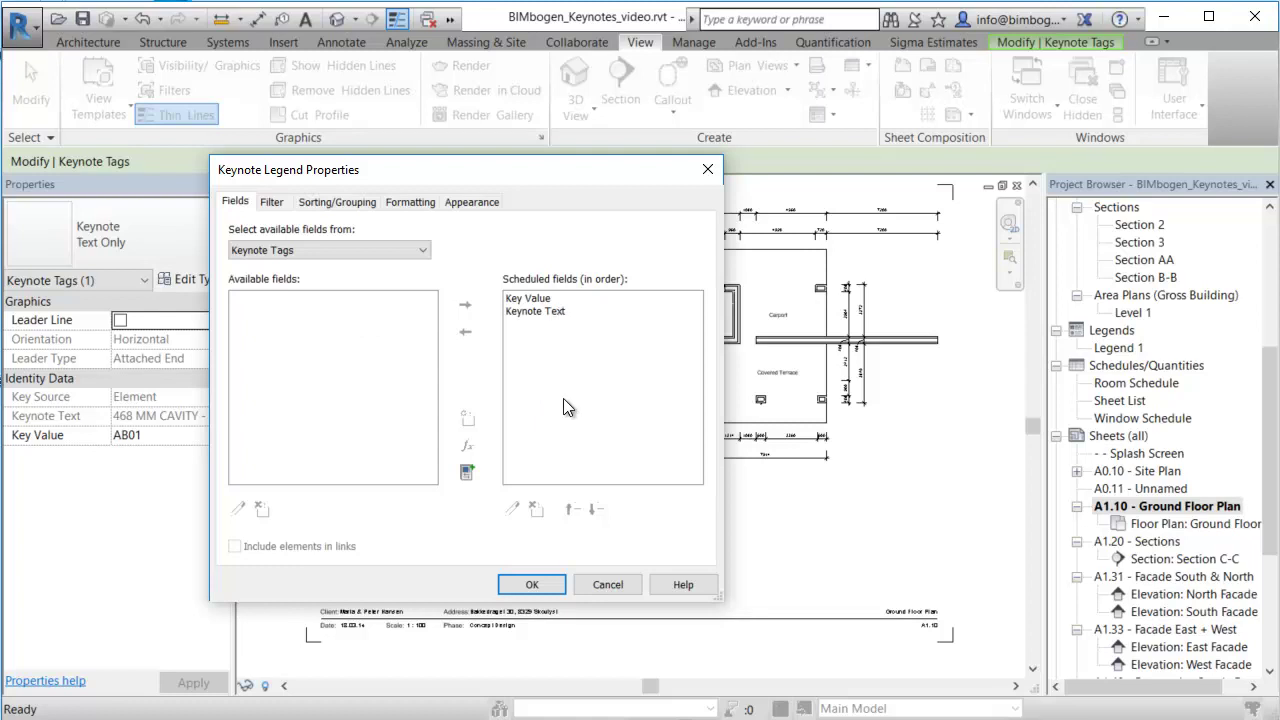
pyautogui.click(557, 586)
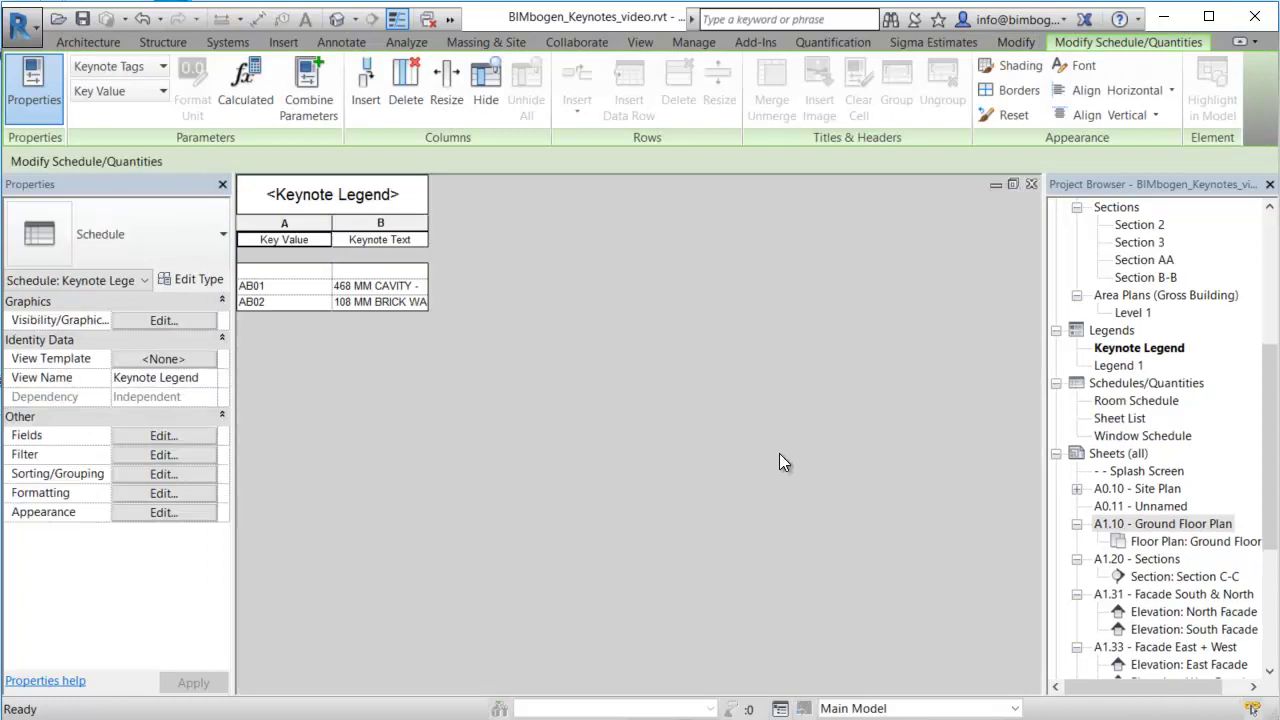
# Place the Keynote Legend below the plan on sheet A1.10 and widen its Keynote Text column
pyautogui.click(1031, 184)
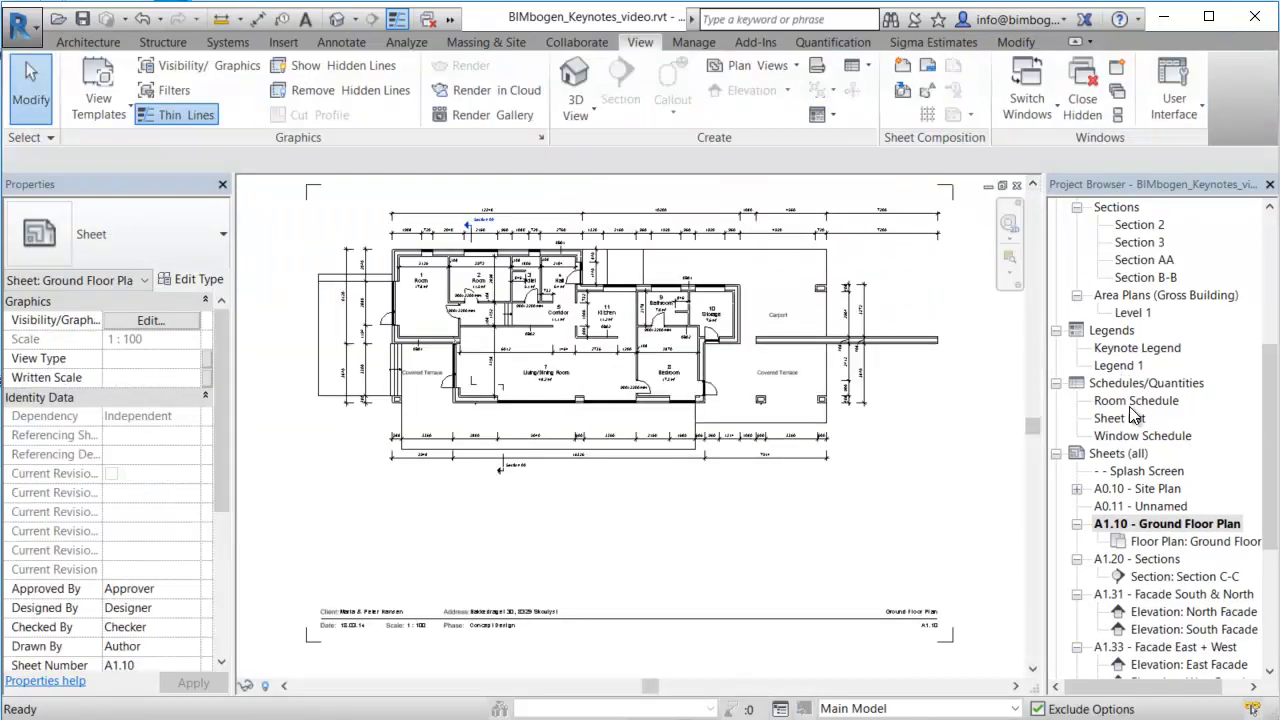
pyautogui.click(1144, 348)
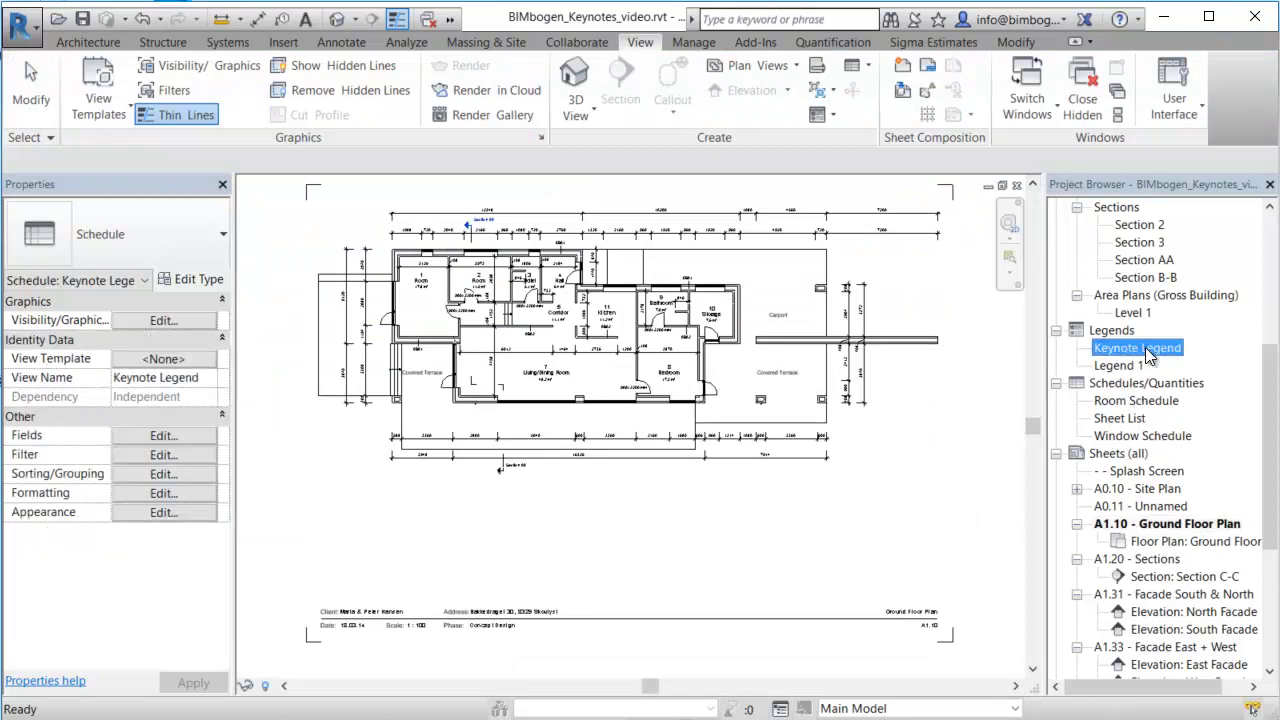
pyautogui.moveTo(840, 543); pyautogui.dragTo(835, 533)
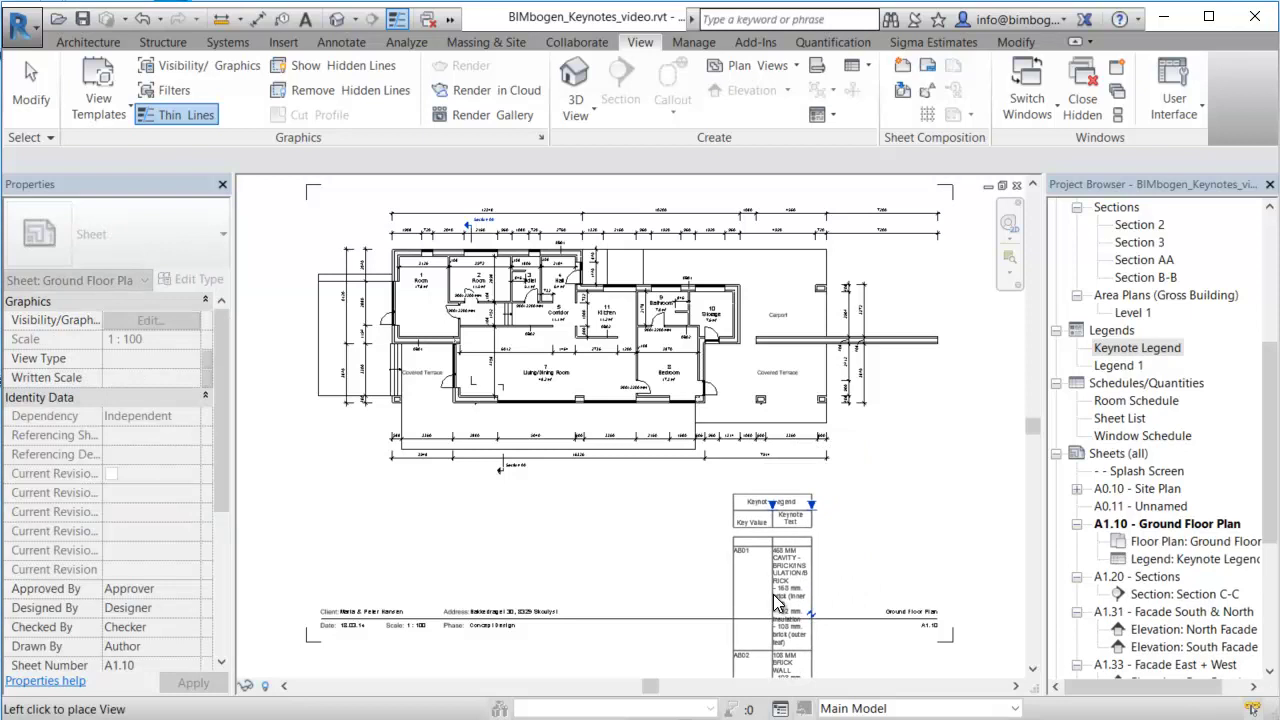
pyautogui.click(778, 601)
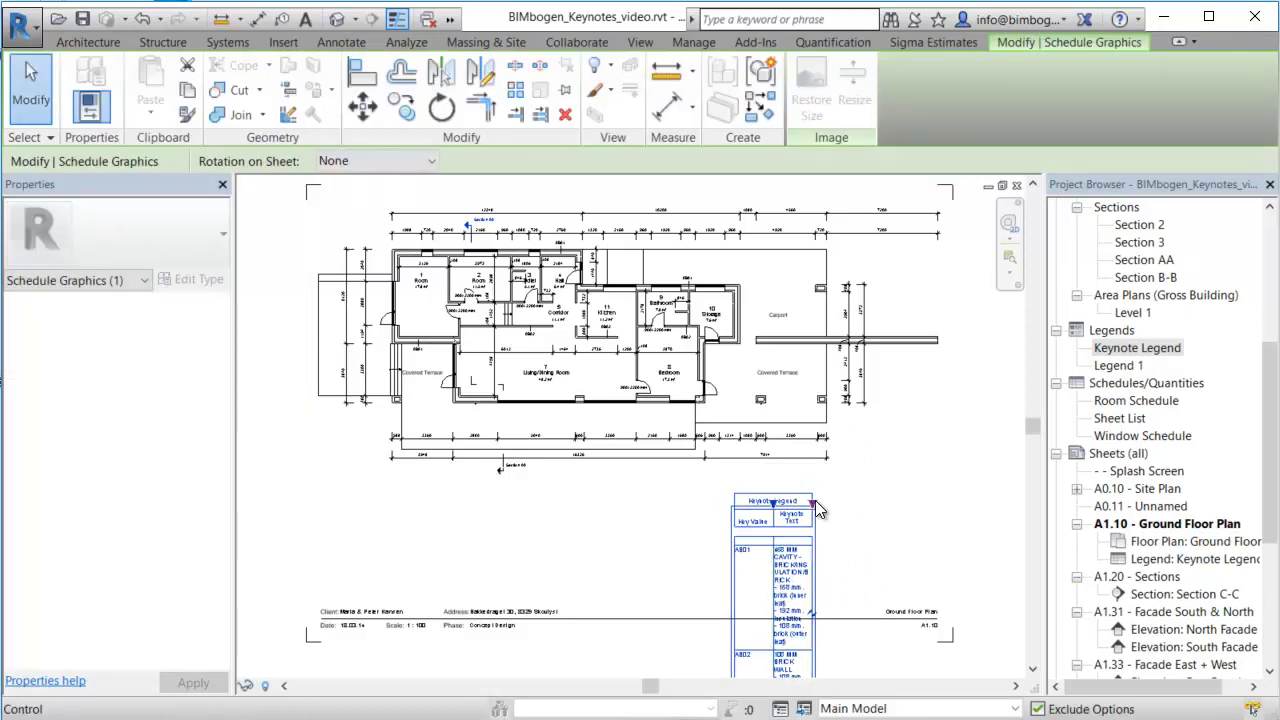
pyautogui.moveTo(814, 502); pyautogui.dragTo(937, 502)
# Reopen the placed Keynote Legend's view from the sheet
pyautogui.scroll(5, 768, 510)
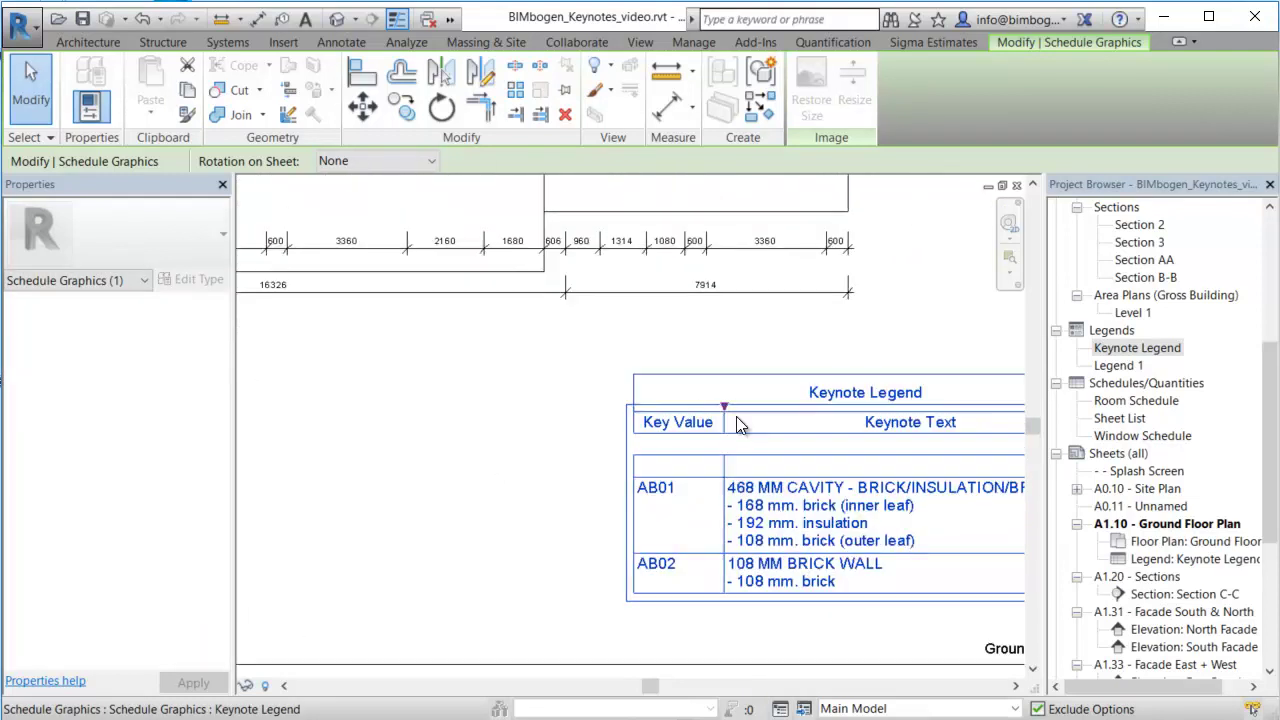
pyautogui.moveTo(728, 424); pyautogui.dragTo(600, 460, button='middle')
pyautogui.click(1145, 559)
pyautogui.rightClick(1145, 559)
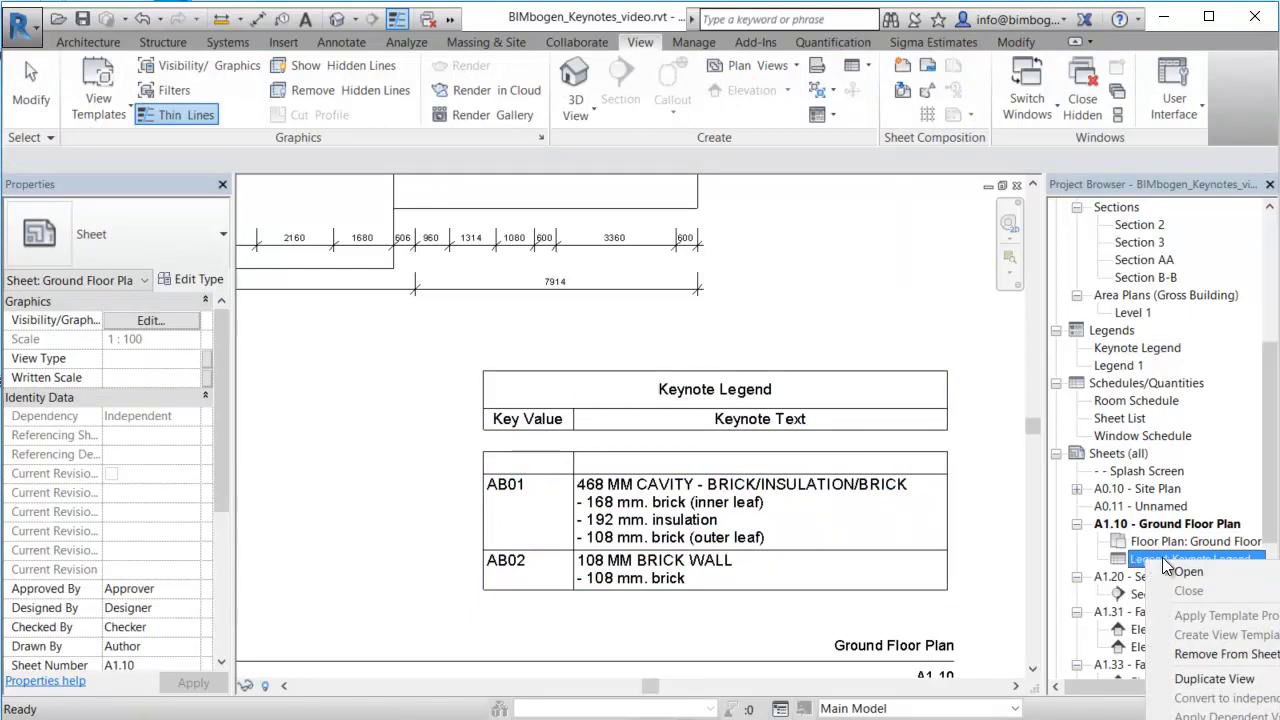
pyautogui.click(1185, 567)
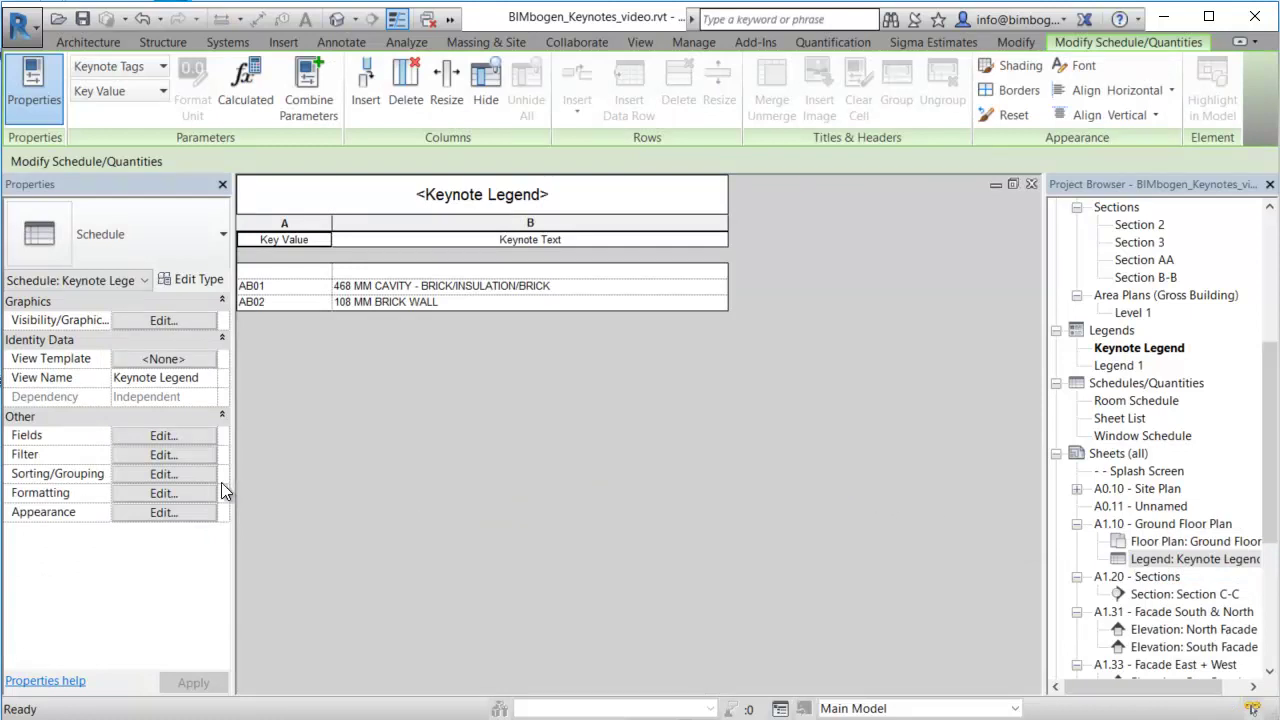
# Set the legend appearance: no grid lines or headers, 3.0mm Arial title, 2.0mm Arial header and body
pyautogui.click(169, 472)
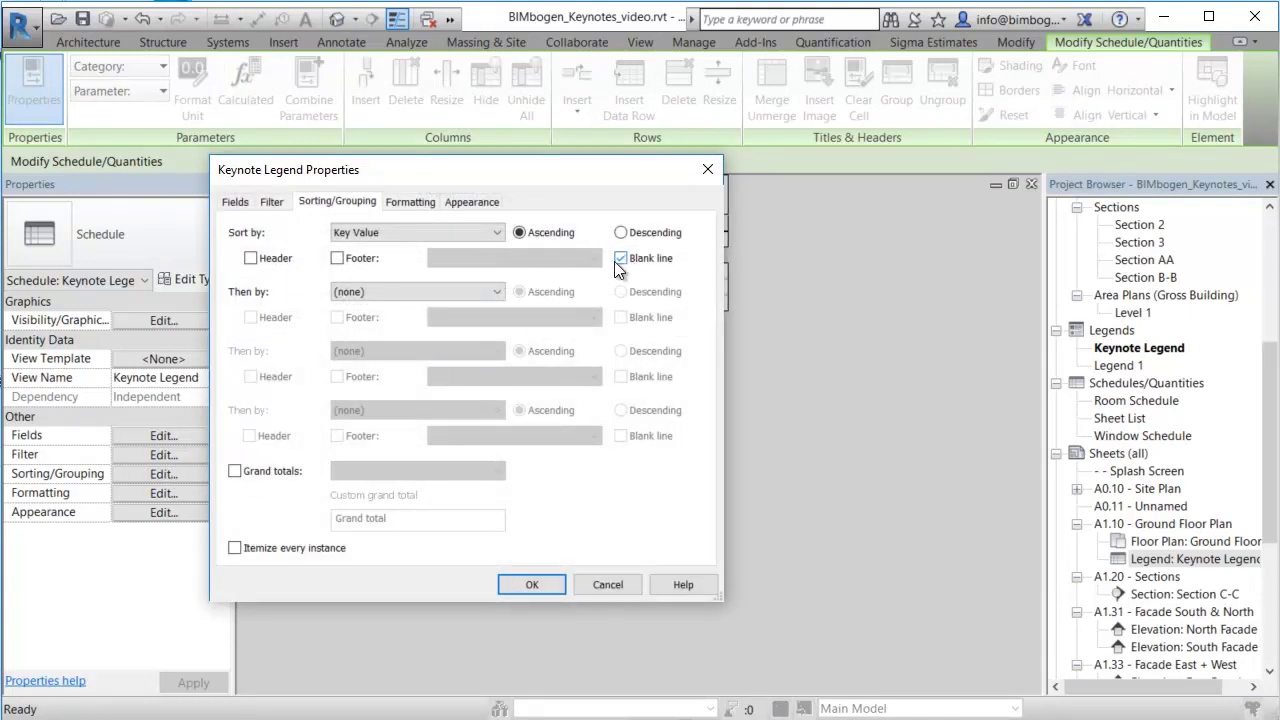
pyautogui.click(478, 202)
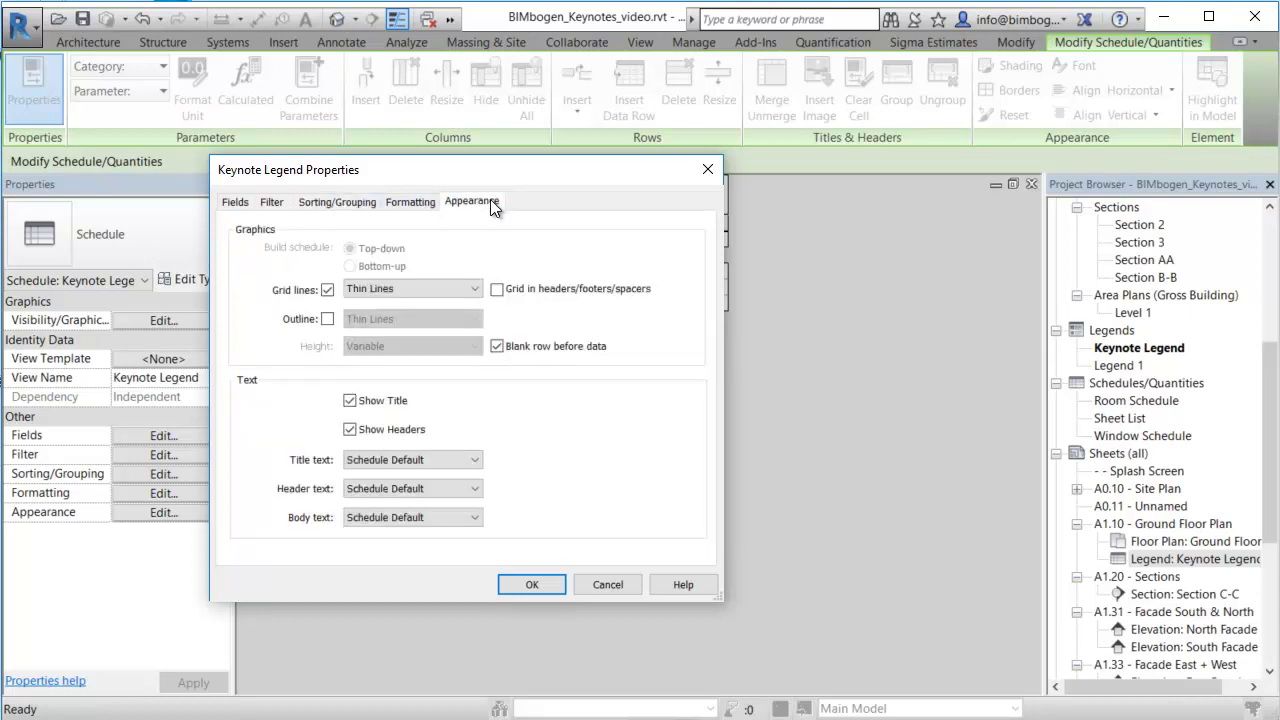
pyautogui.click(327, 291)
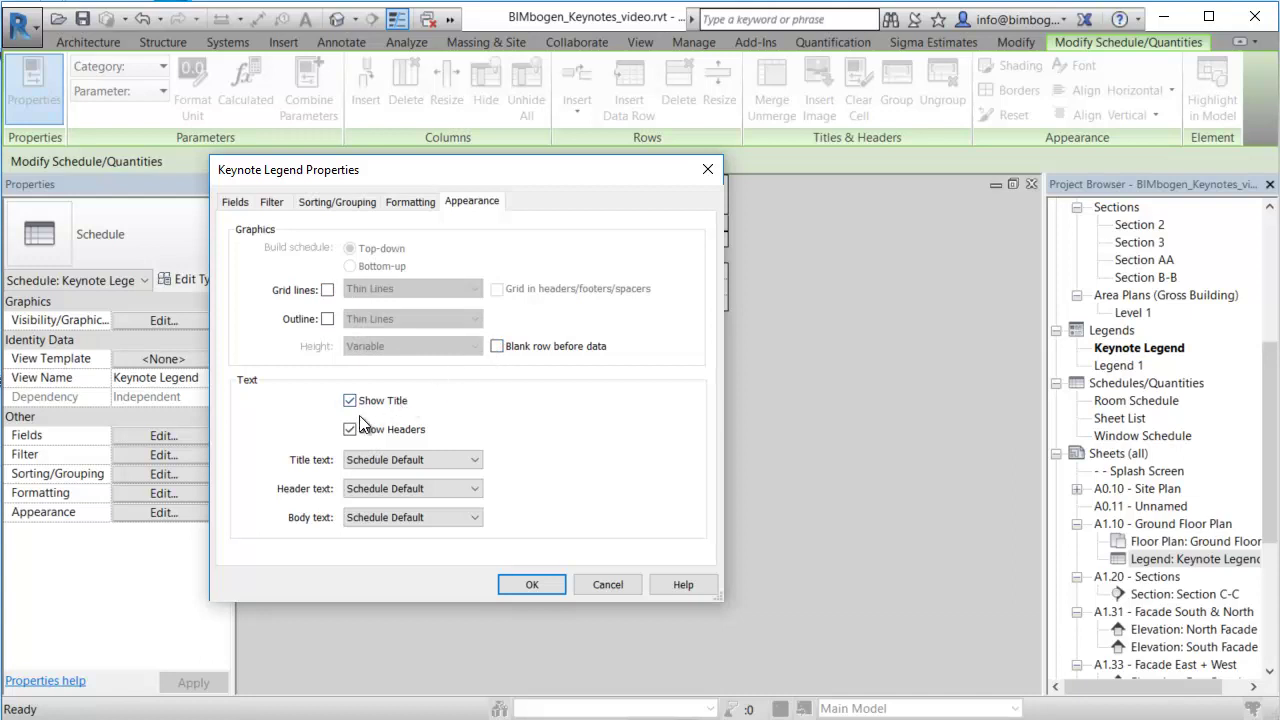
pyautogui.click(393, 463)
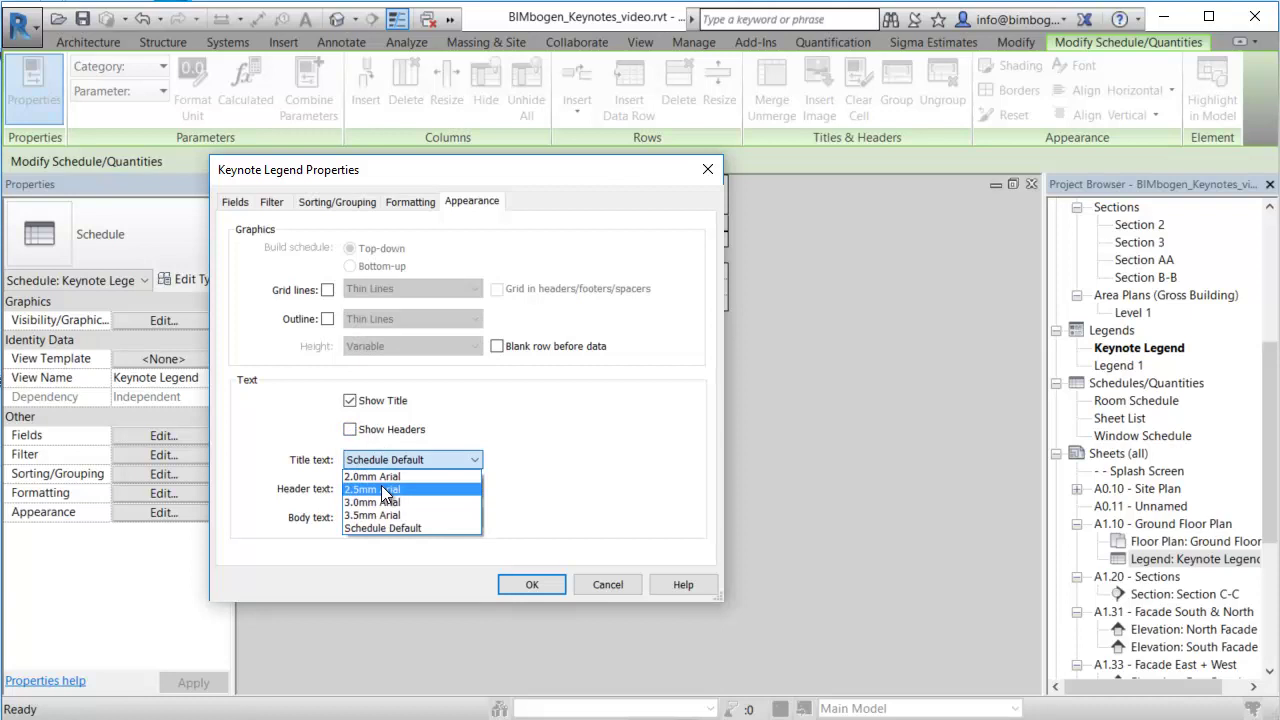
pyautogui.click(386, 490)
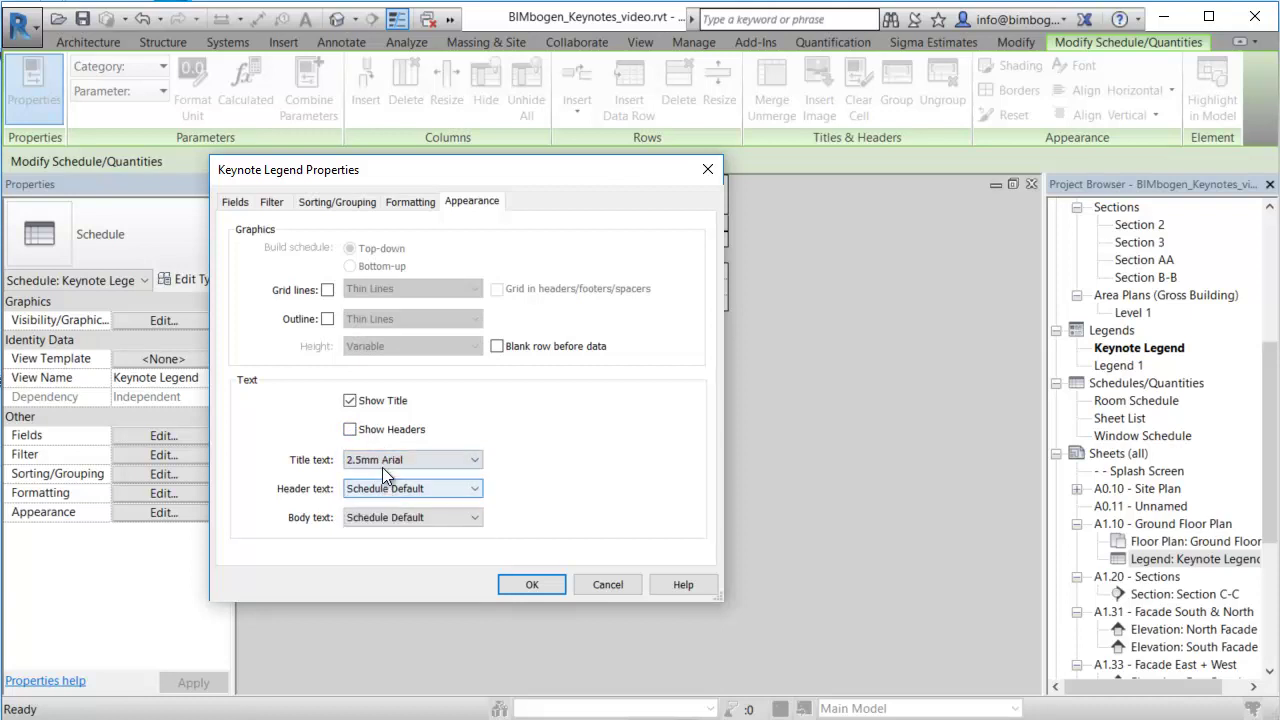
pyautogui.click(382, 463)
pyautogui.click(369, 499)
pyautogui.click(371, 489)
pyautogui.click(370, 505)
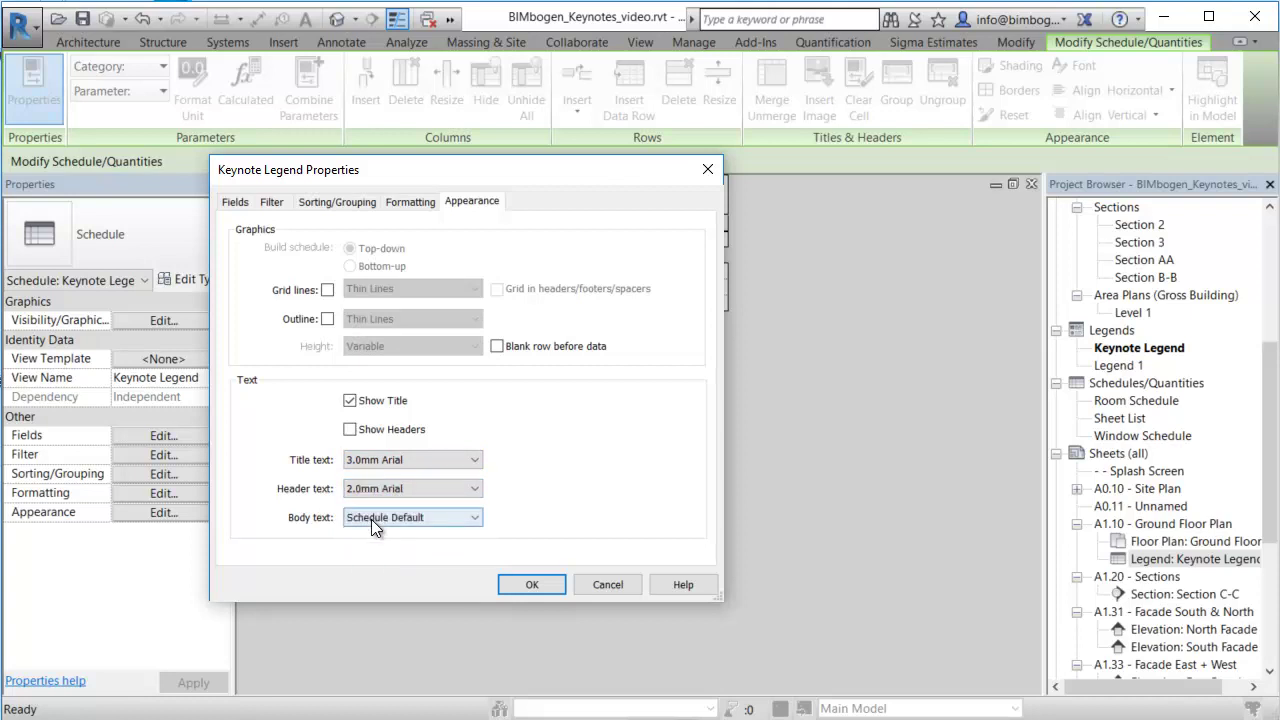
pyautogui.click(371, 518)
pyautogui.click(372, 533)
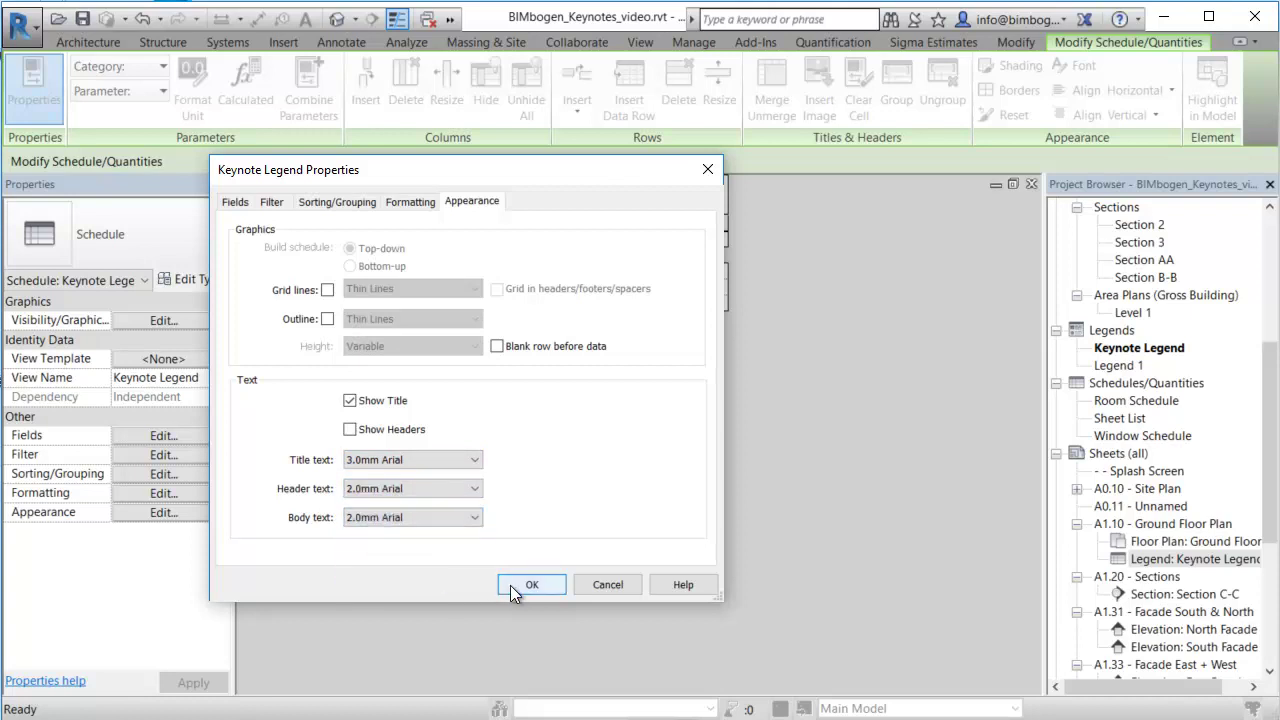
pyautogui.click(512, 590)
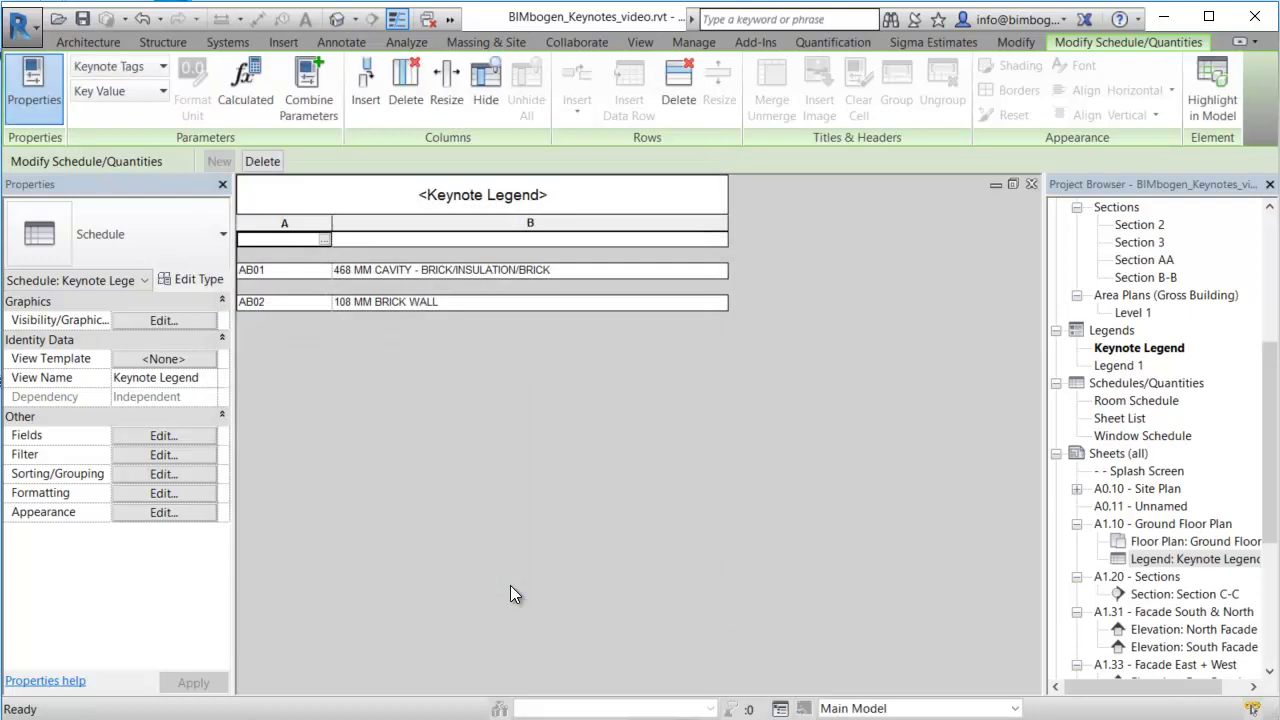
# Return to sheet A1.10 and centre the updated Keynote Legend in view
pyautogui.click(1030, 184)
pyautogui.click(857, 355)
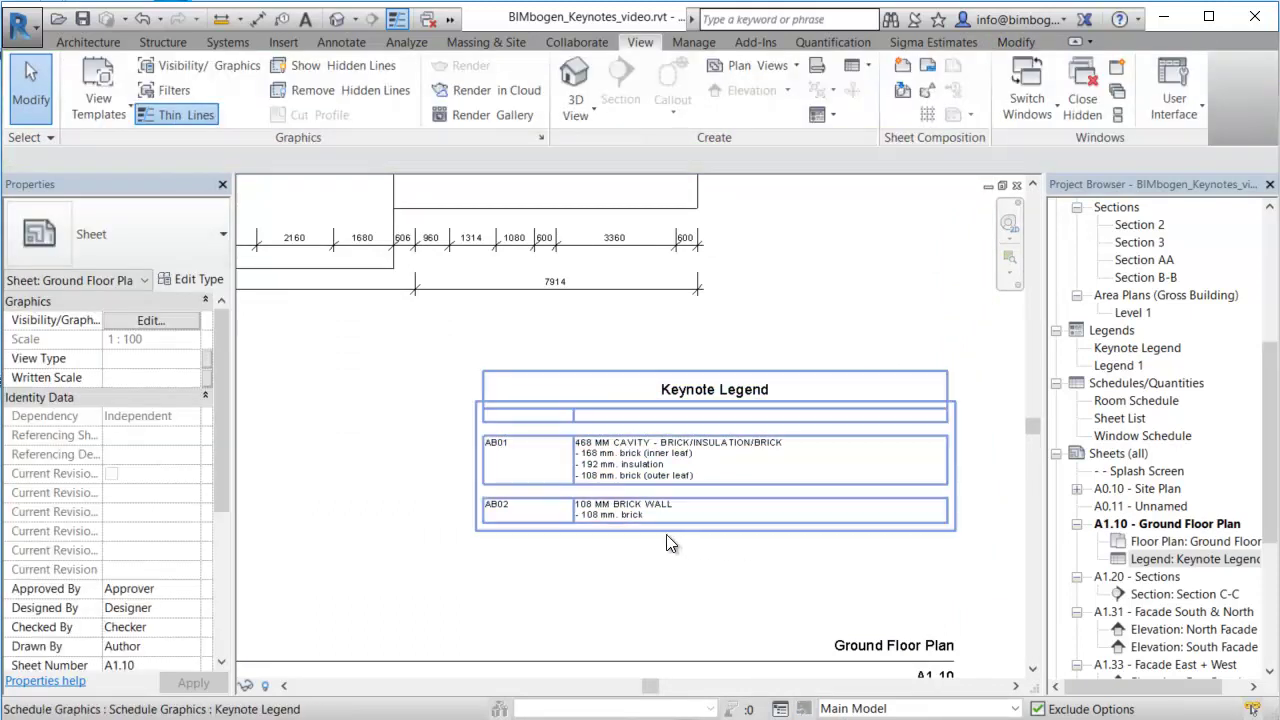
pyautogui.scroll(3, 546, 489)
pyautogui.moveTo(586, 481); pyautogui.dragTo(520, 487, button='middle')
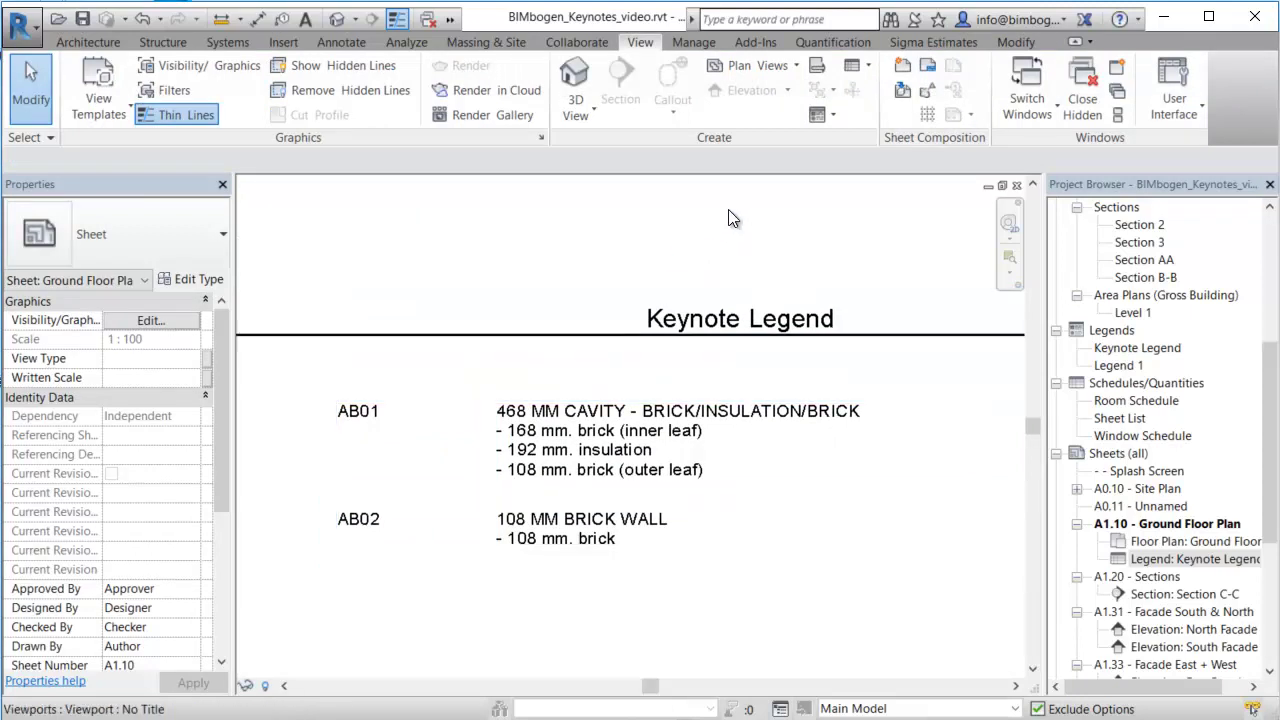
# Create a new legend view named 'Wall legend' at scale 1:100
pyautogui.click(833, 116)
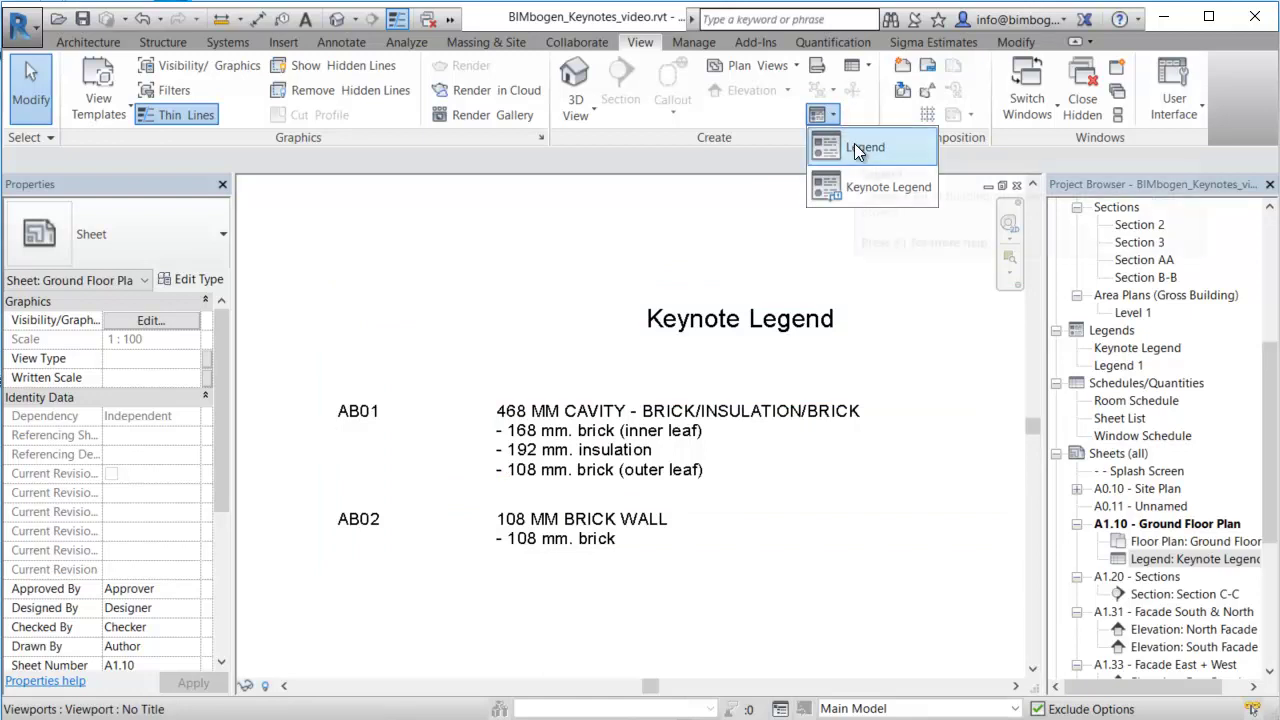
pyautogui.click(854, 143)
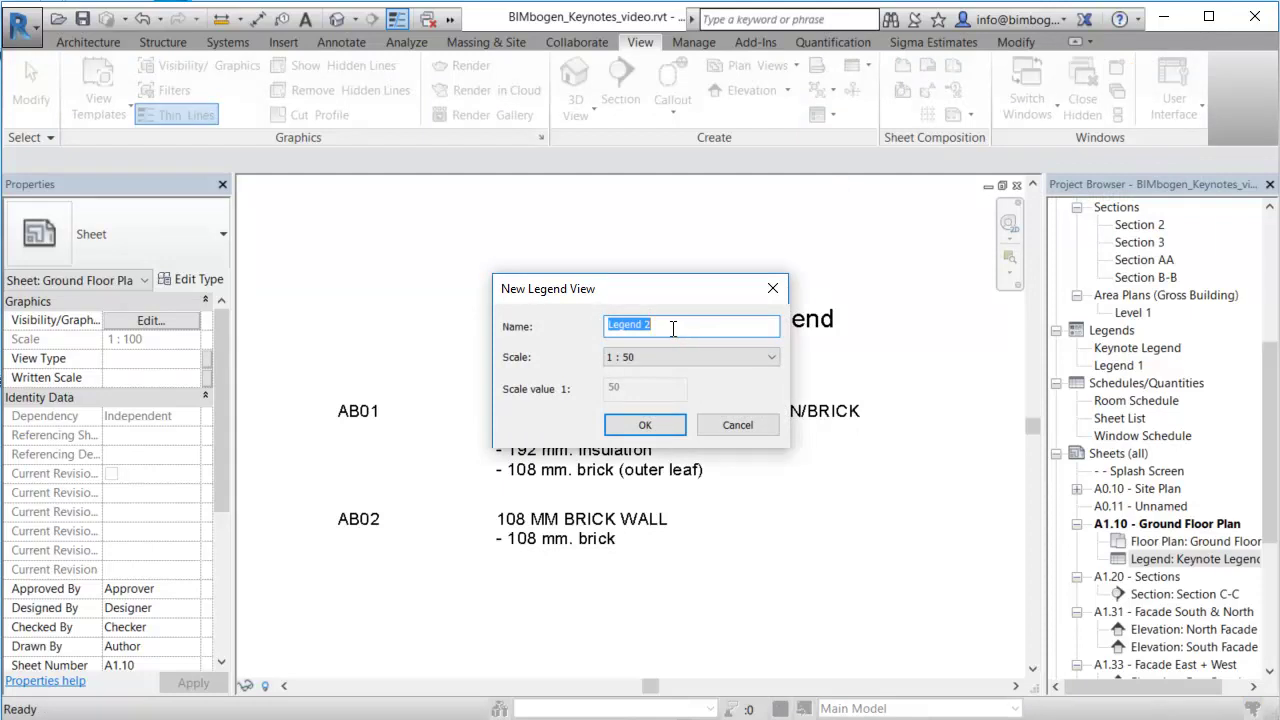
pyautogui.write('Wall l')
pyautogui.click(672, 352)
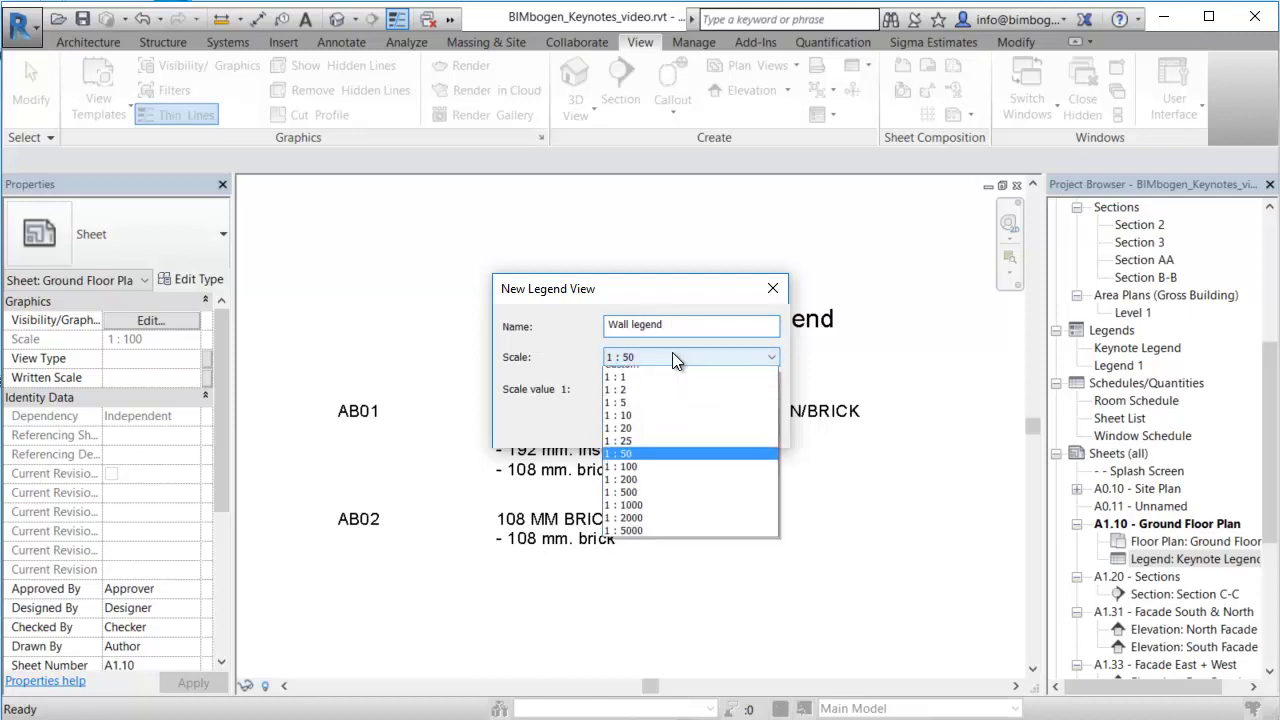
pyautogui.click(657, 475)
pyautogui.click(665, 430)
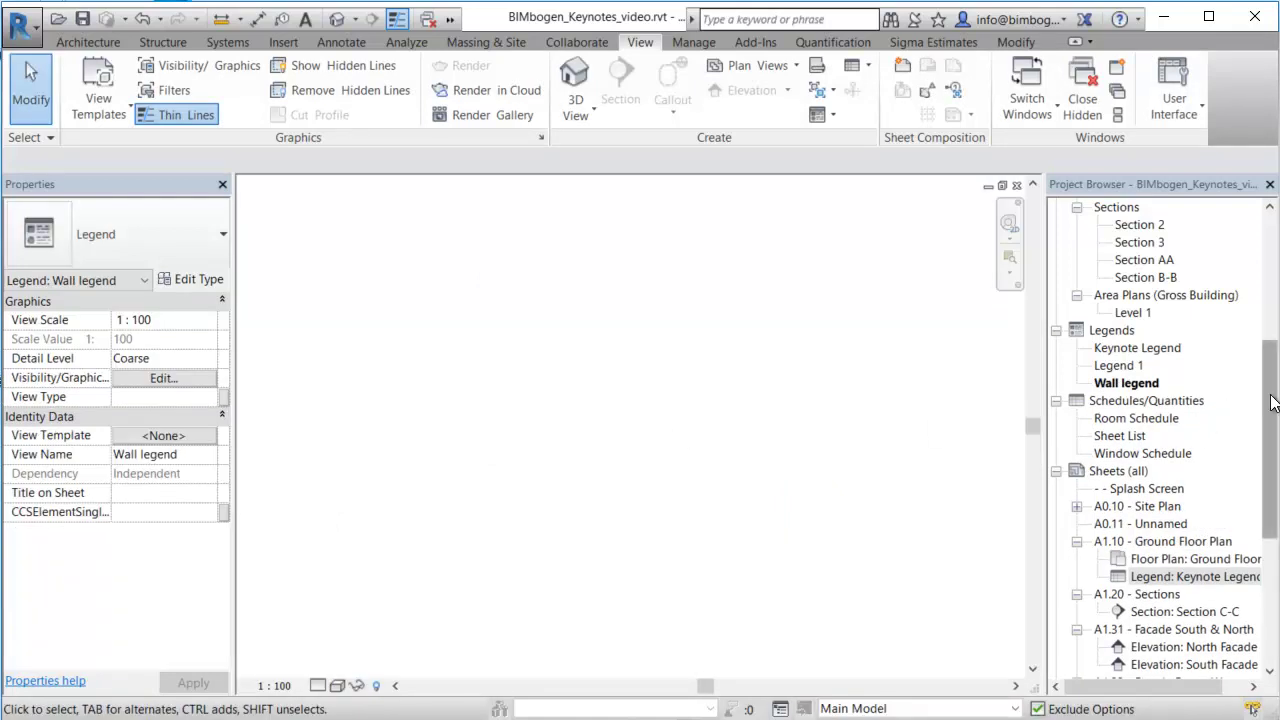
# Place a 108 mm Brick (Interior) Basic Wall swatch in the Wall legend
pyautogui.moveTo(1266, 400); pyautogui.dragTo(1262, 535)
pyautogui.click(1056, 559)
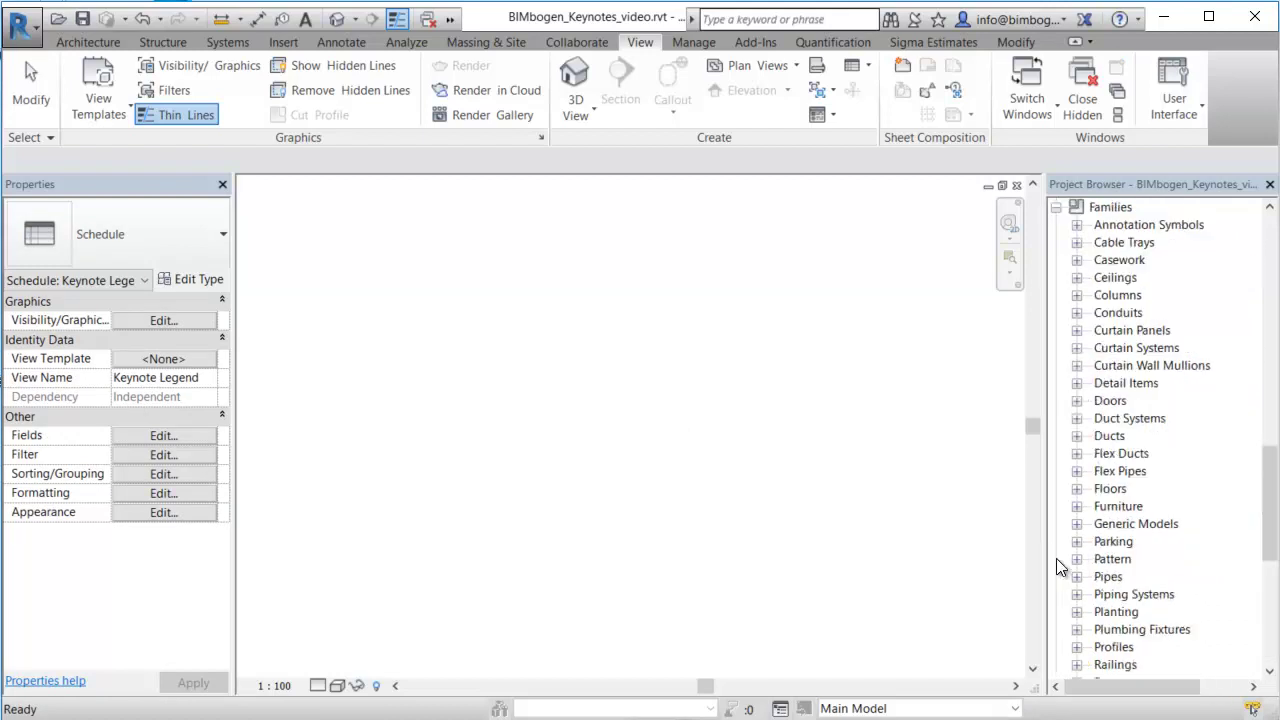
pyautogui.scroll(-6, 1134, 545)
pyautogui.scroll(-1, 1134, 551)
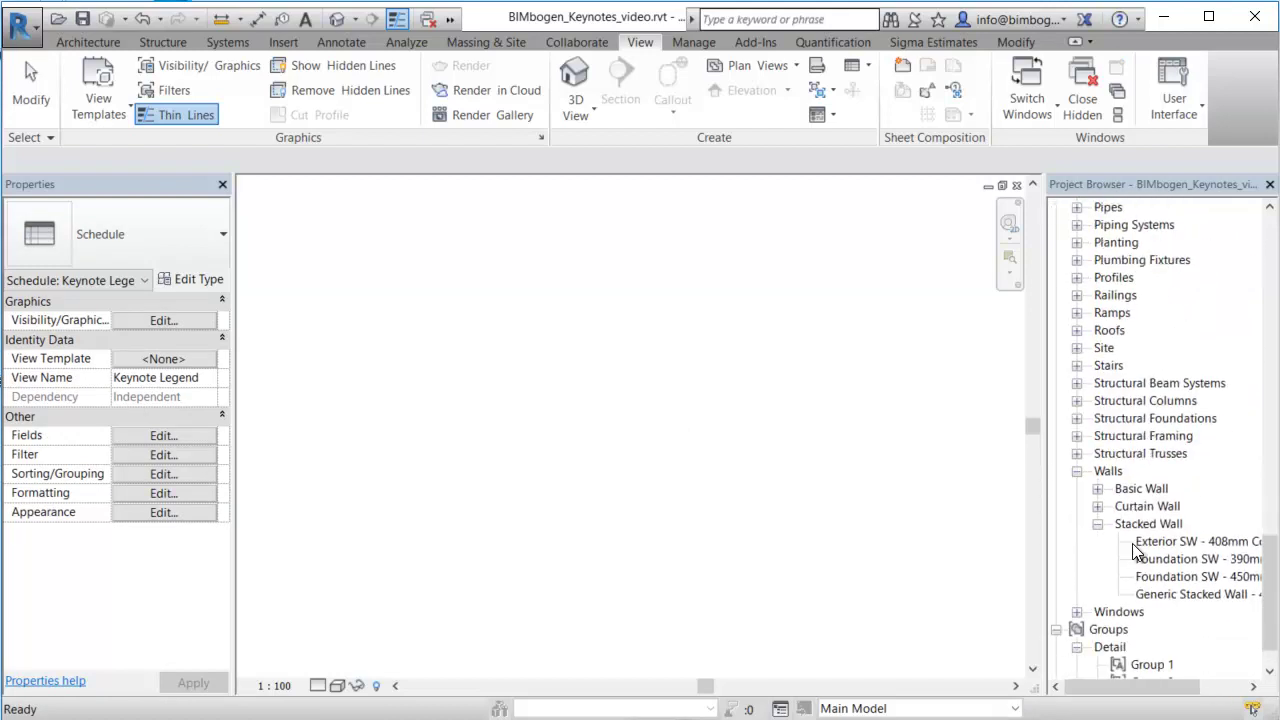
pyautogui.click(1099, 489)
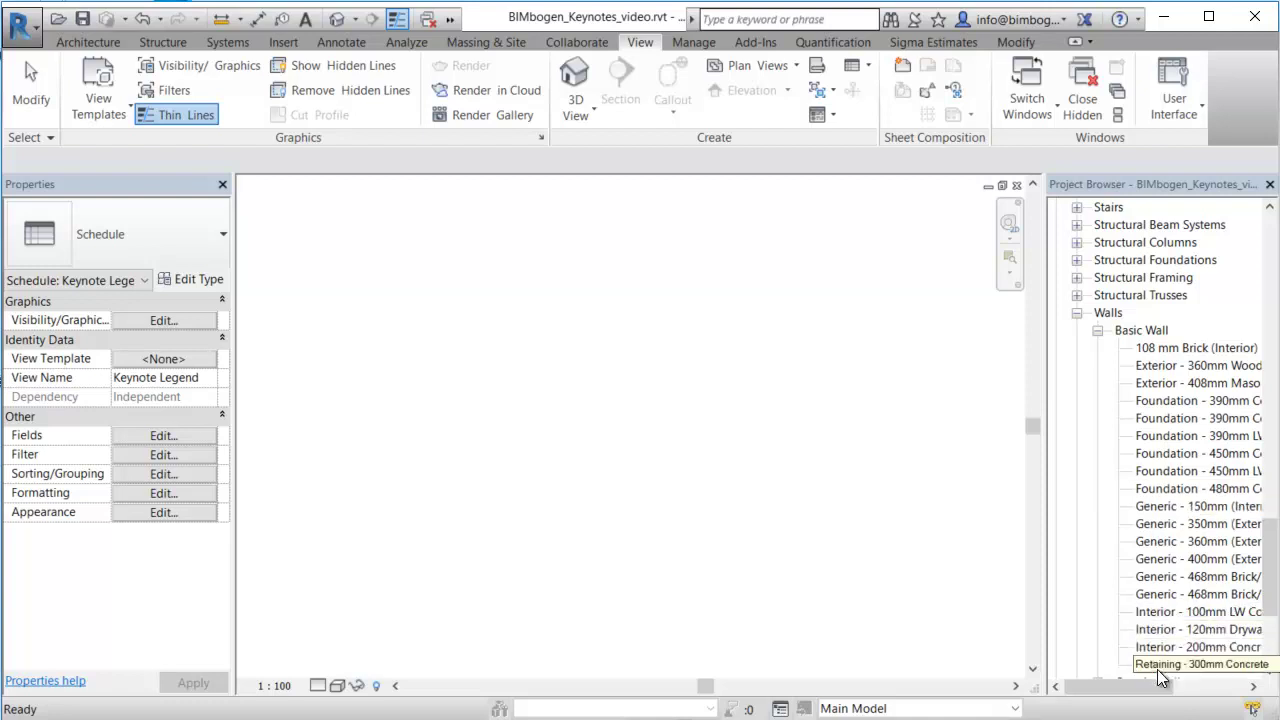
pyautogui.moveTo(1149, 689); pyautogui.dragTo(1161, 697)
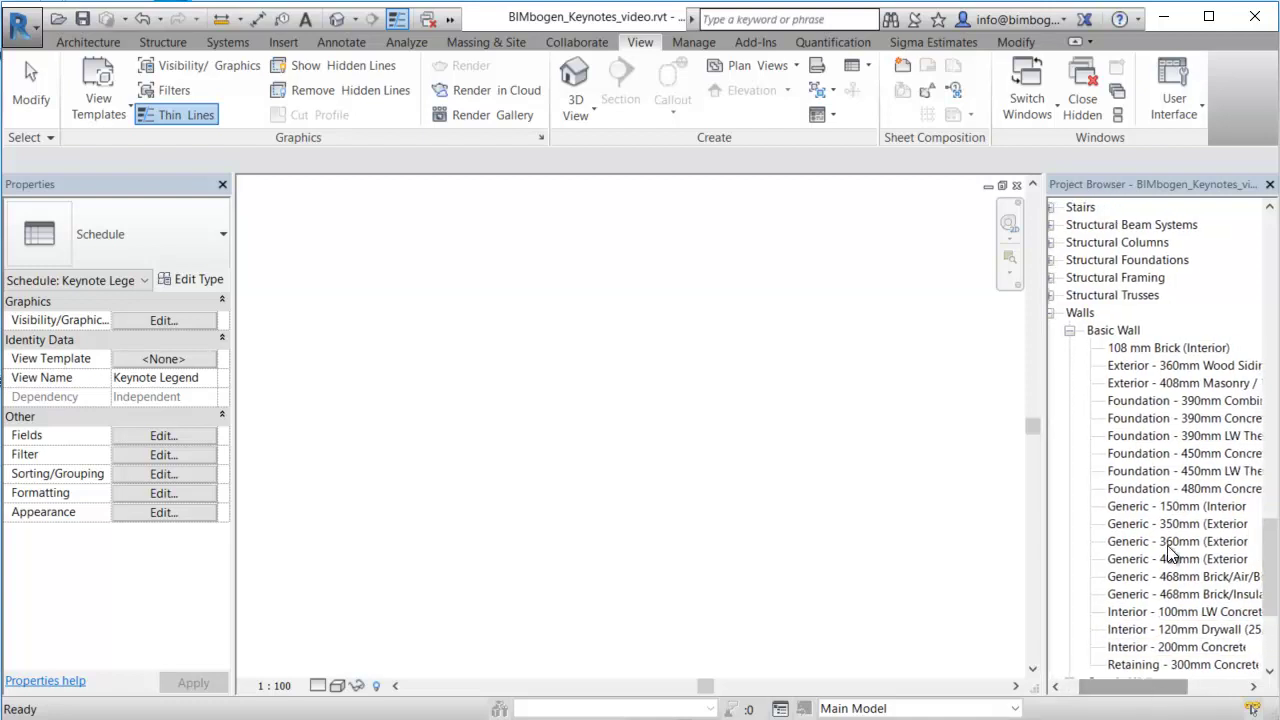
pyautogui.click(1177, 348)
pyautogui.moveTo(1177, 348); pyautogui.dragTo(541, 482)
pyautogui.click(537, 485)
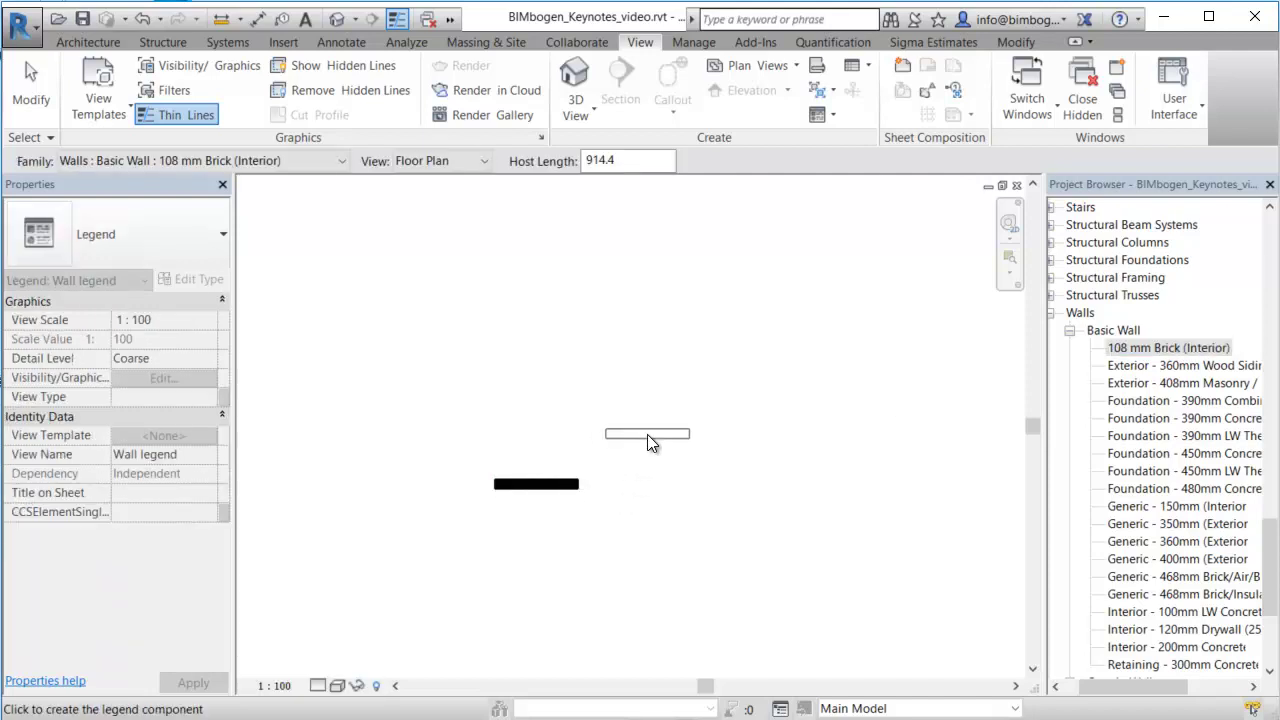
# Drag the 468mm brick/insulation wall type into the Wall legend
pyautogui.scroll(-1, 1163, 525)
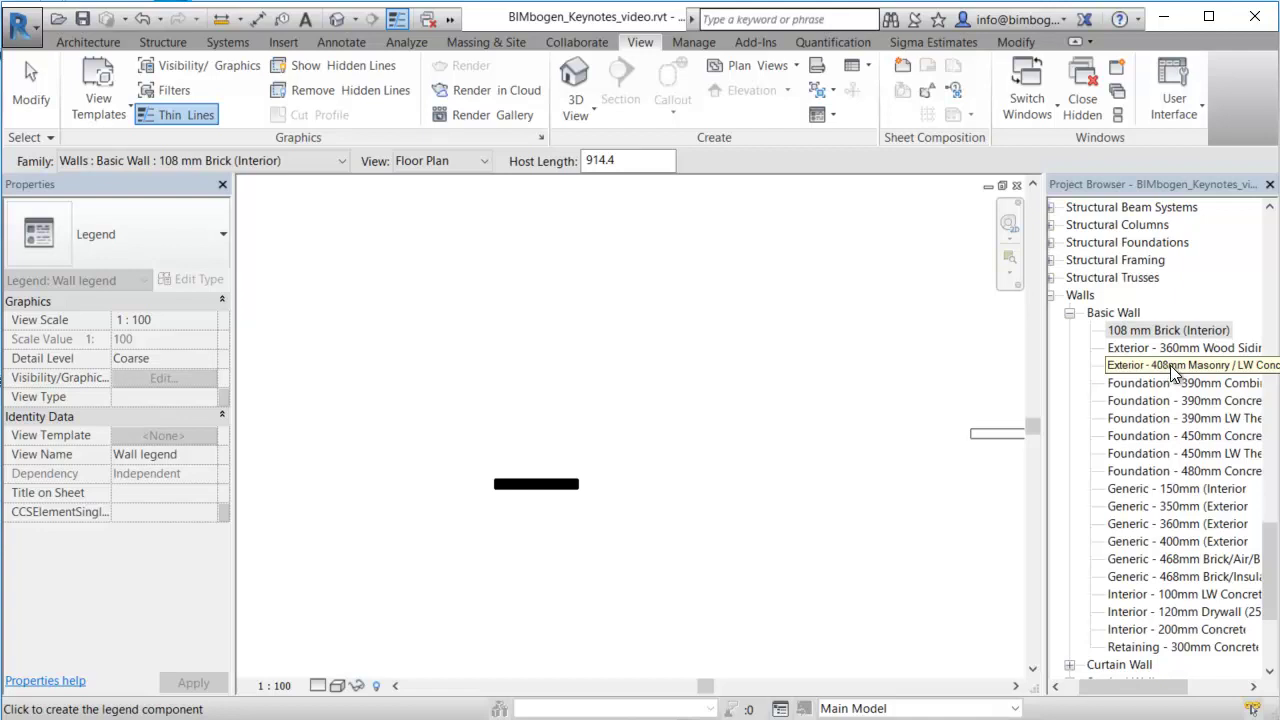
pyautogui.click(1167, 577)
pyautogui.moveTo(581, 408); pyautogui.dragTo(555, 400)
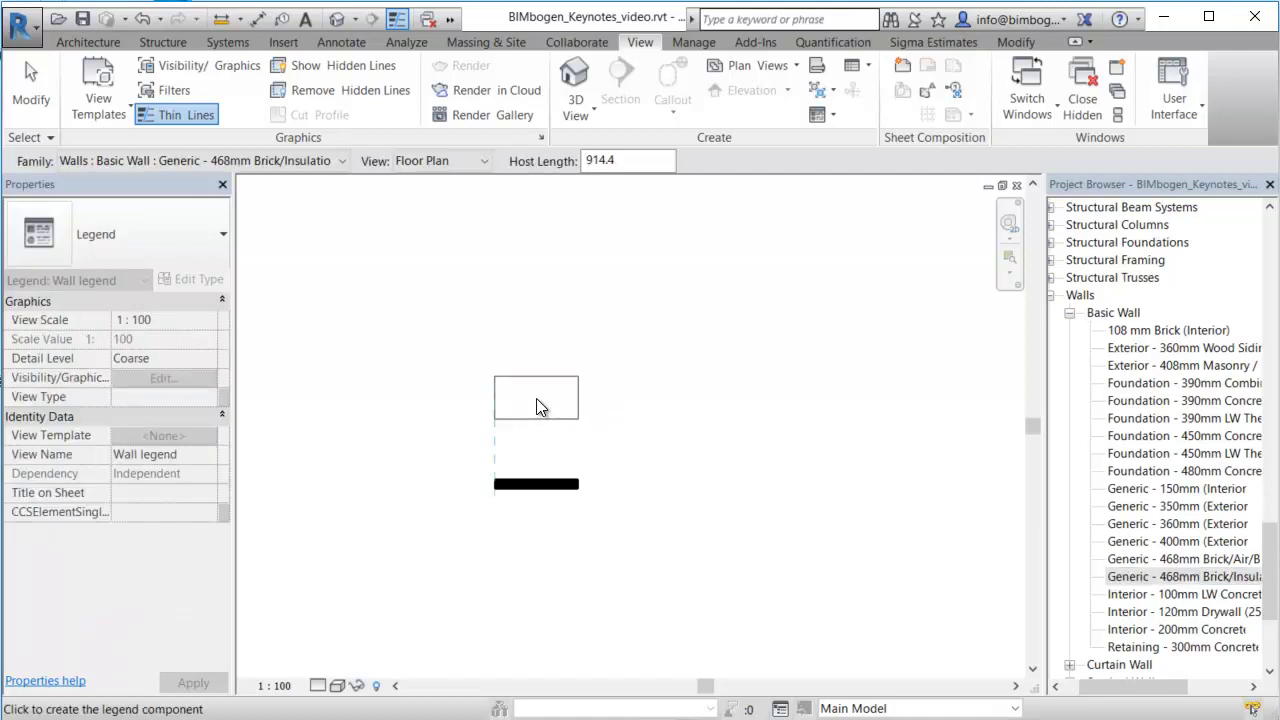
# Place the 468mm wall swatch above the brick one and set Detail Level to Fine
pyautogui.click(537, 399)
pyautogui.press('Escape')
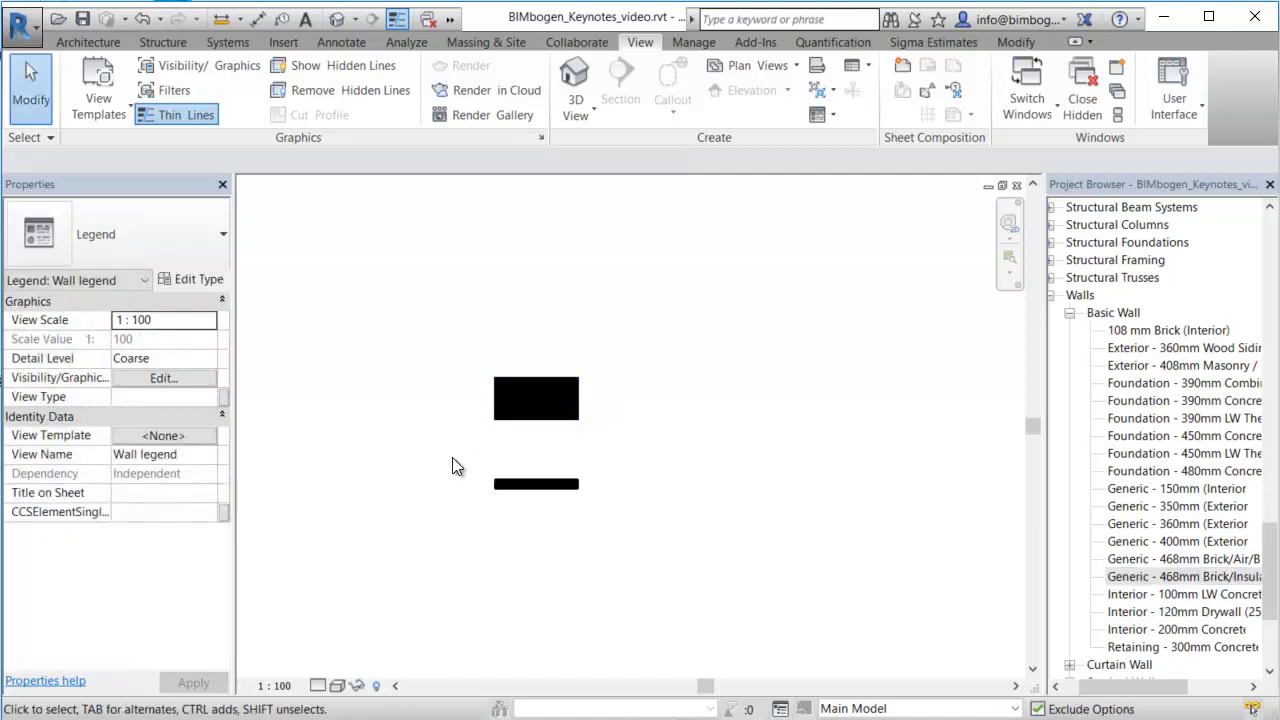
pyautogui.click(322, 686)
pyautogui.click(340, 666)
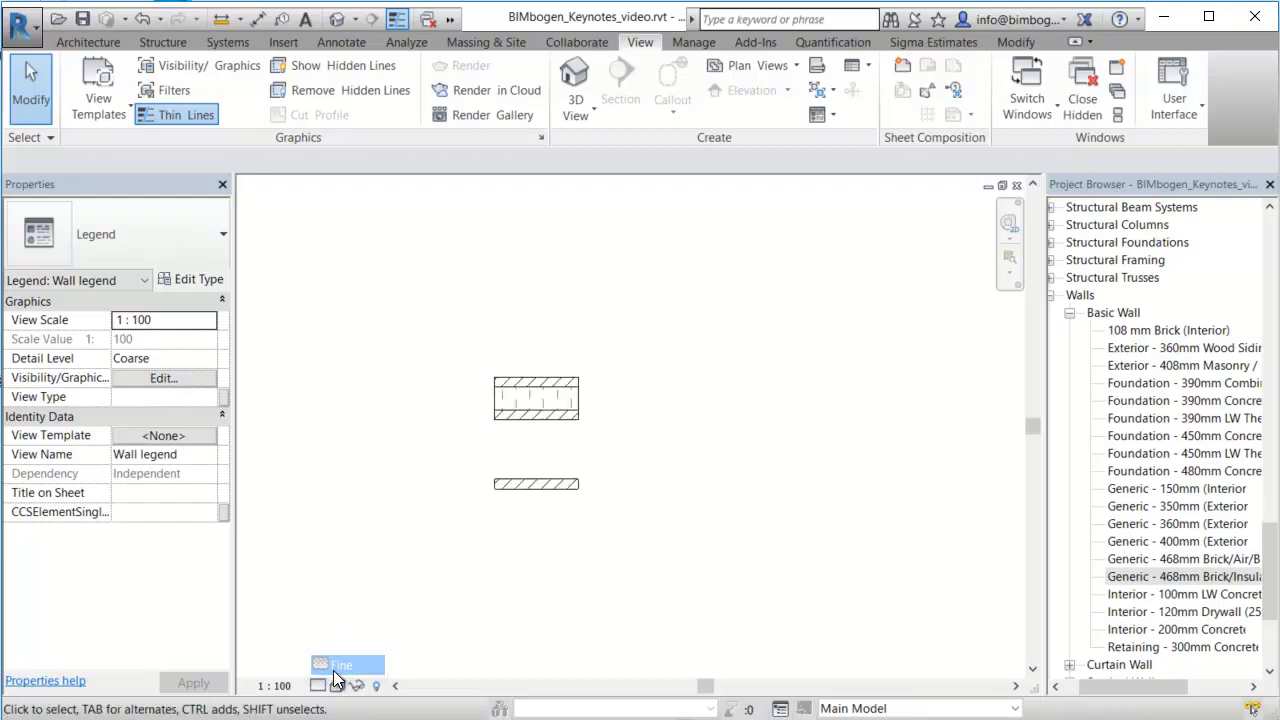
# Give both wall swatches a Host Length of 1000
pyautogui.click(568, 390)
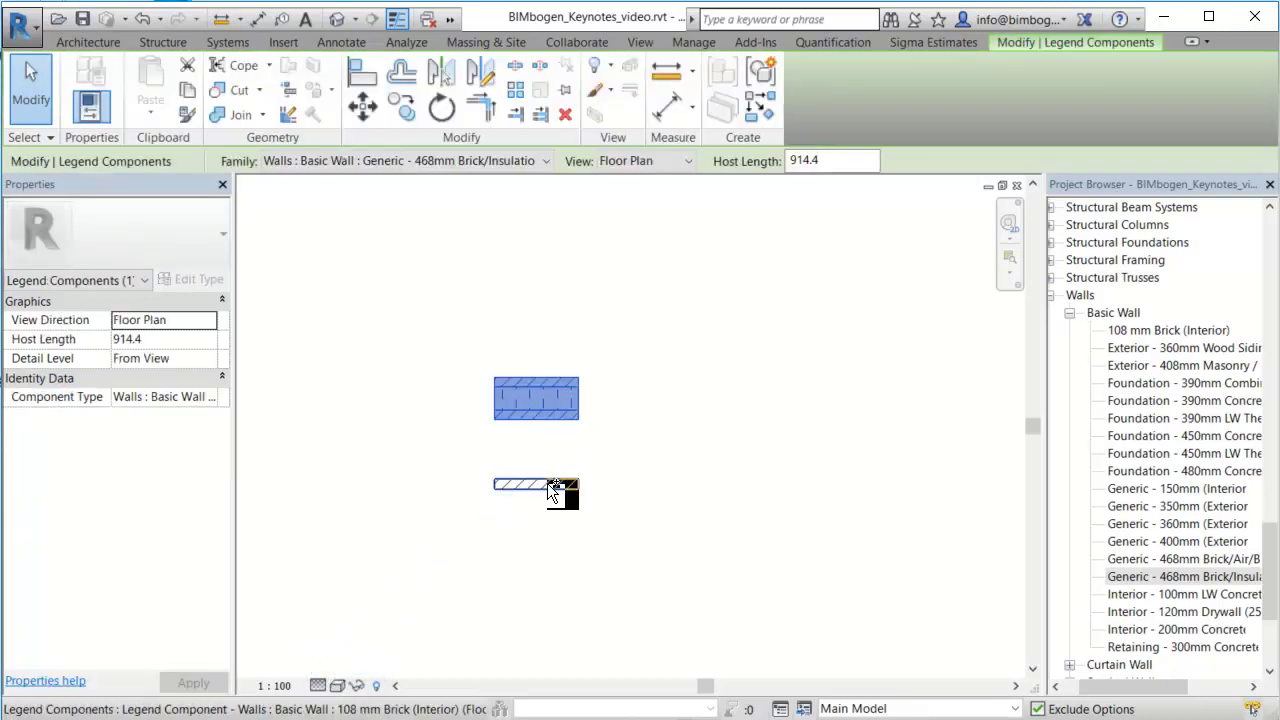
pyautogui.keyDown('ctrl'); pyautogui.click(547, 483); pyautogui.keyUp('ctrl')
pyautogui.doubleClick(830, 159)
pyautogui.write('1000')
pyautogui.press('Return')
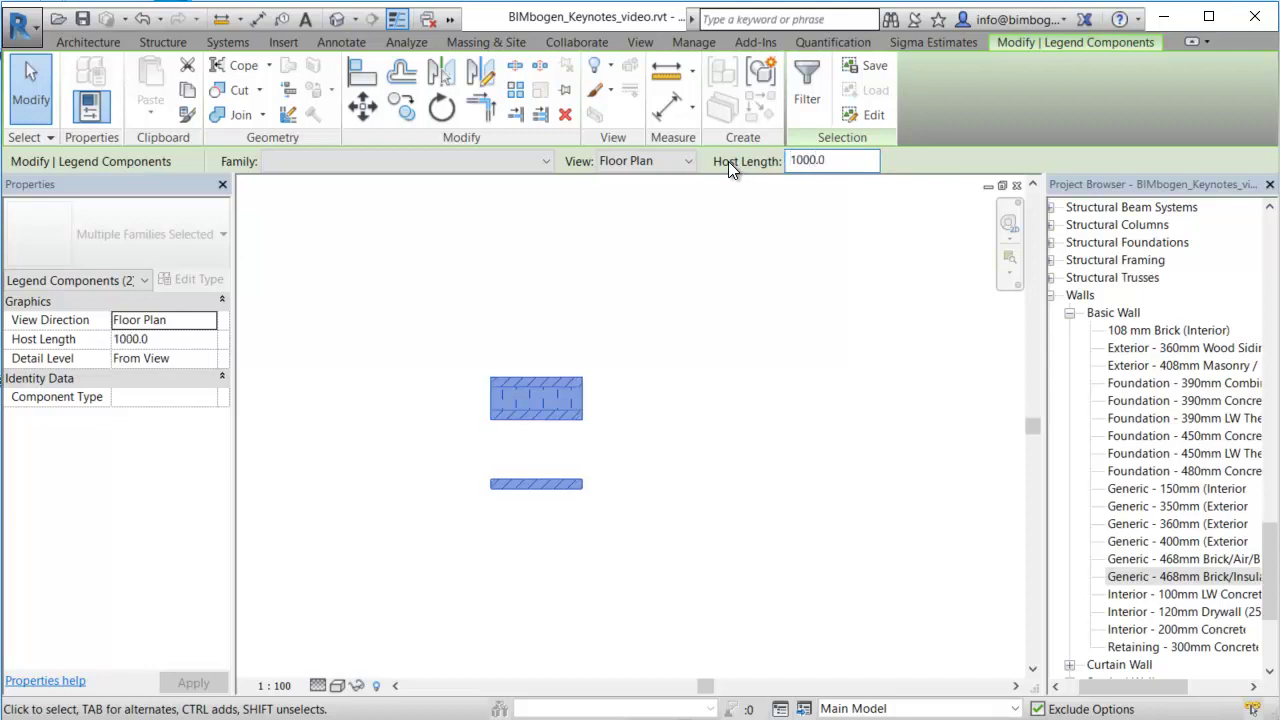
pyautogui.click(675, 279)
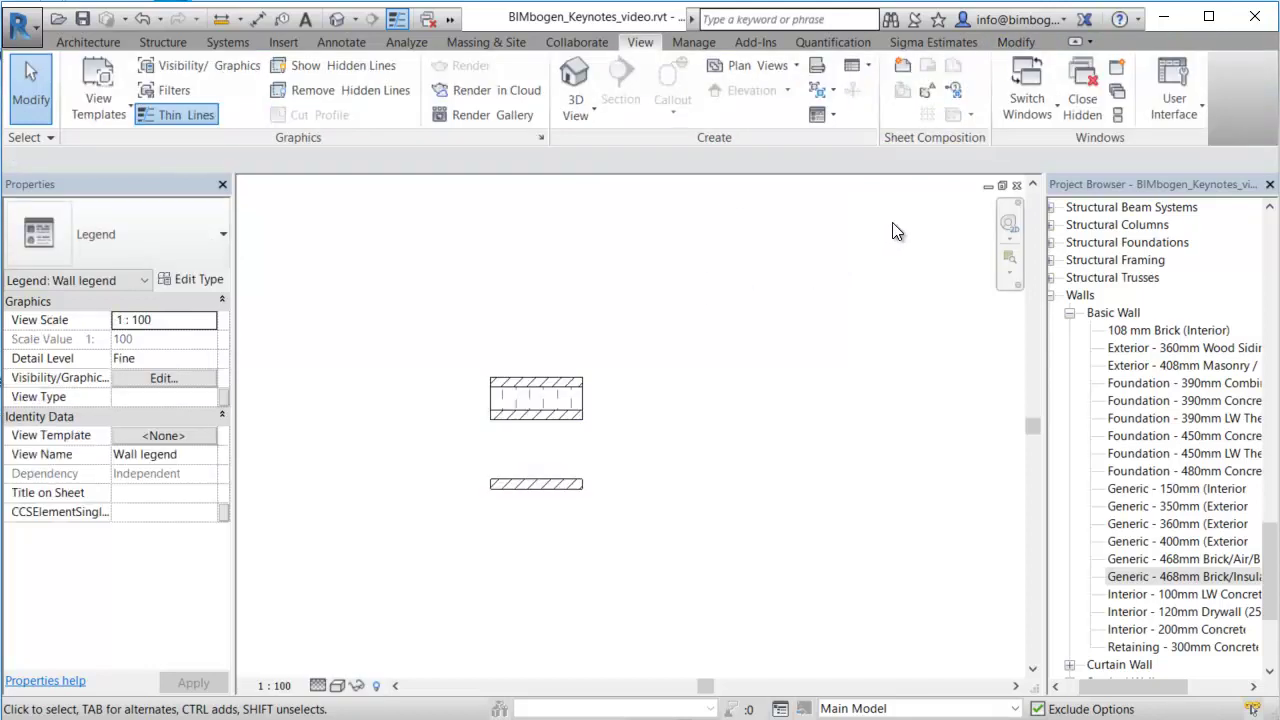
# Close the legend views and bring the sheet's Keynote Legend into view
pyautogui.click(1017, 185)
pyautogui.click(1018, 185)
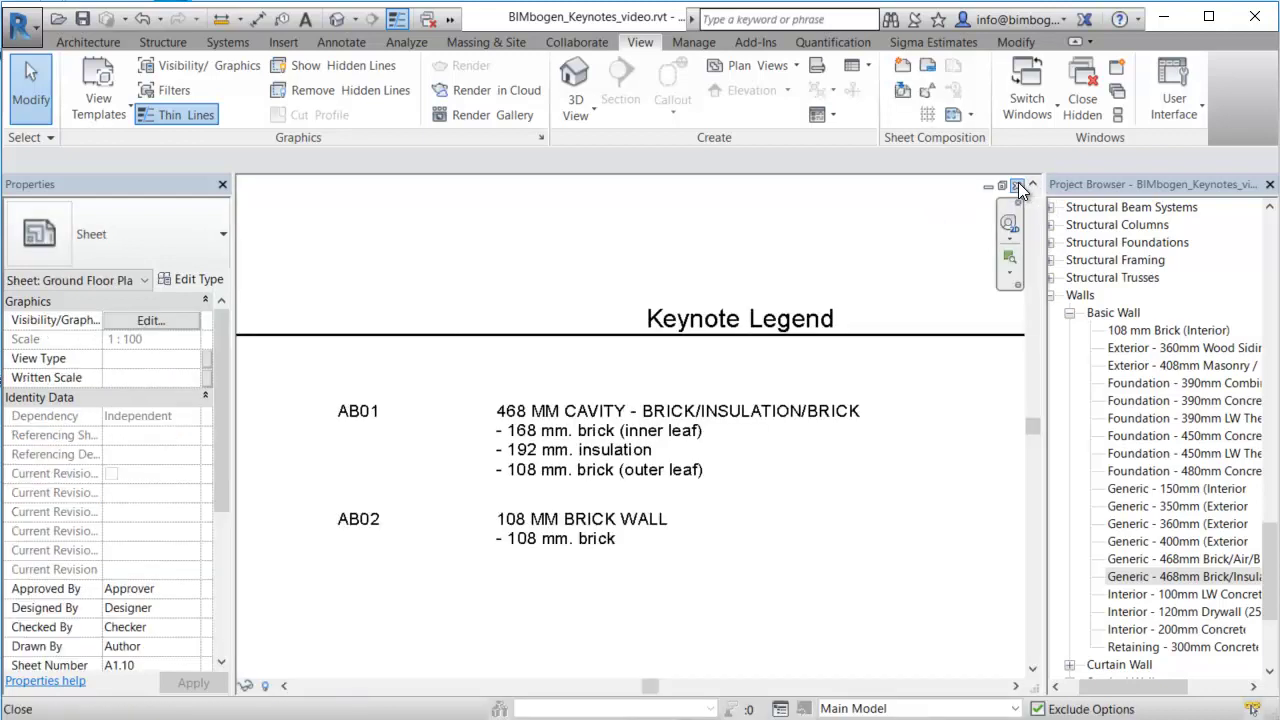
pyautogui.scroll(-3, 780, 459)
pyautogui.moveTo(746, 494); pyautogui.dragTo(651, 430, button='middle')
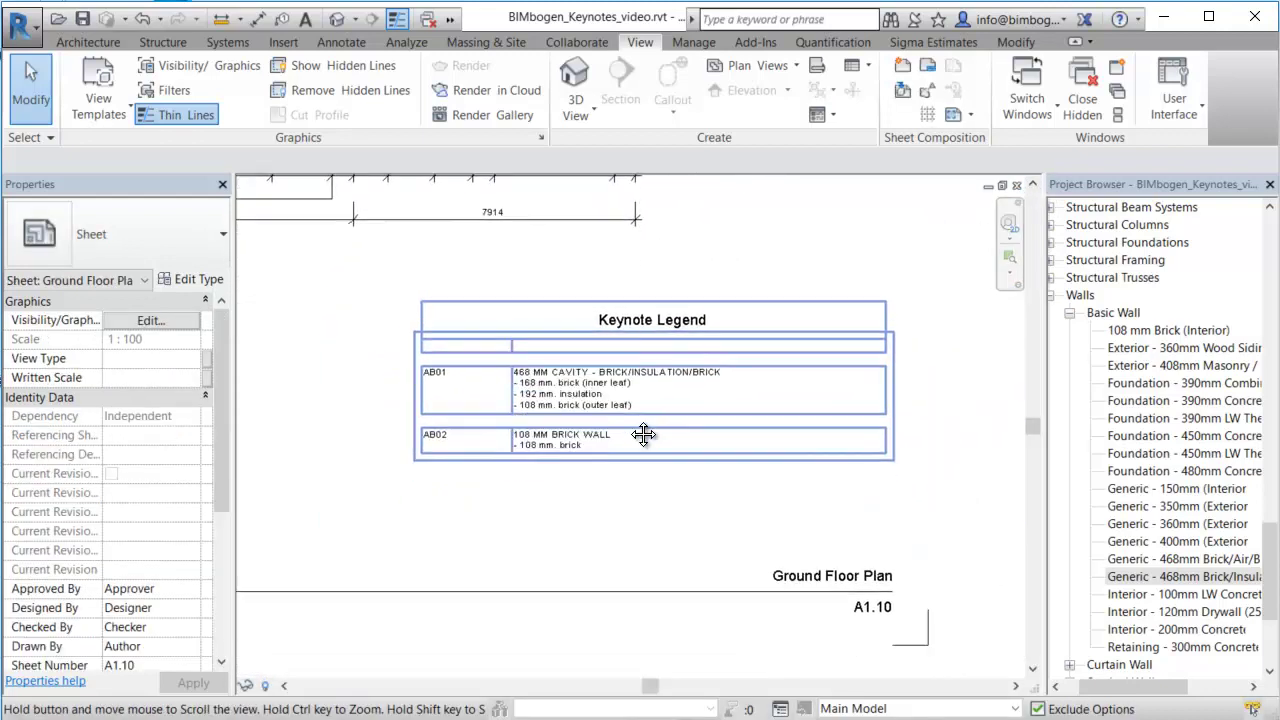
pyautogui.click(1051, 296)
pyautogui.scroll(2, 1090, 318)
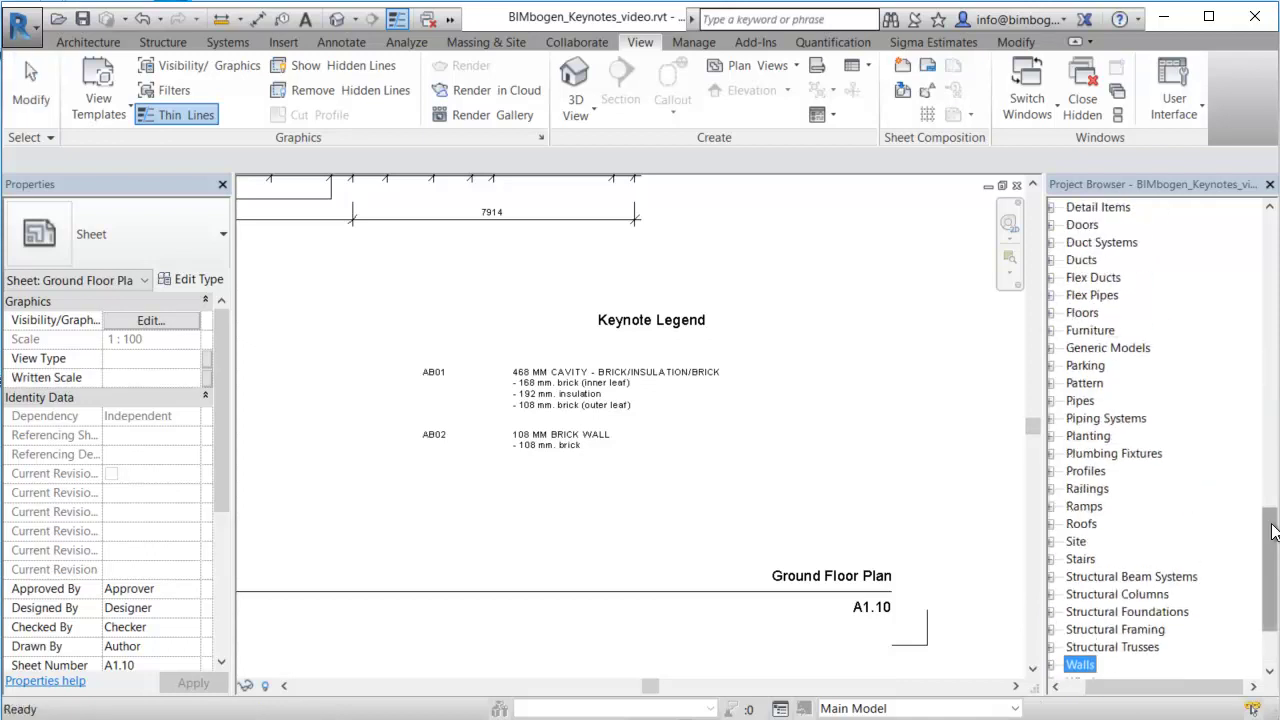
pyautogui.moveTo(1268, 520); pyautogui.dragTo(1253, 304)
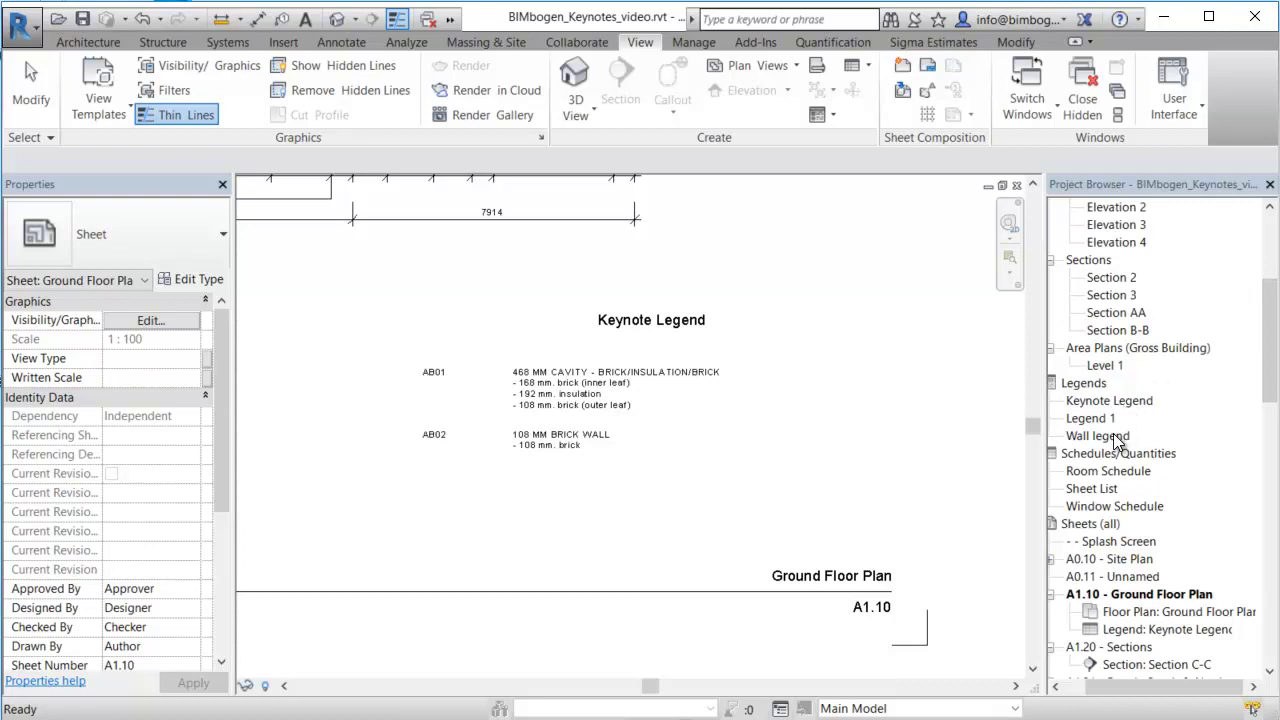
# Place the Wall legend beside the AB01 keynote with viewport type No Title
pyautogui.moveTo(1117, 442); pyautogui.dragTo(492, 412)
pyautogui.click(483, 401)
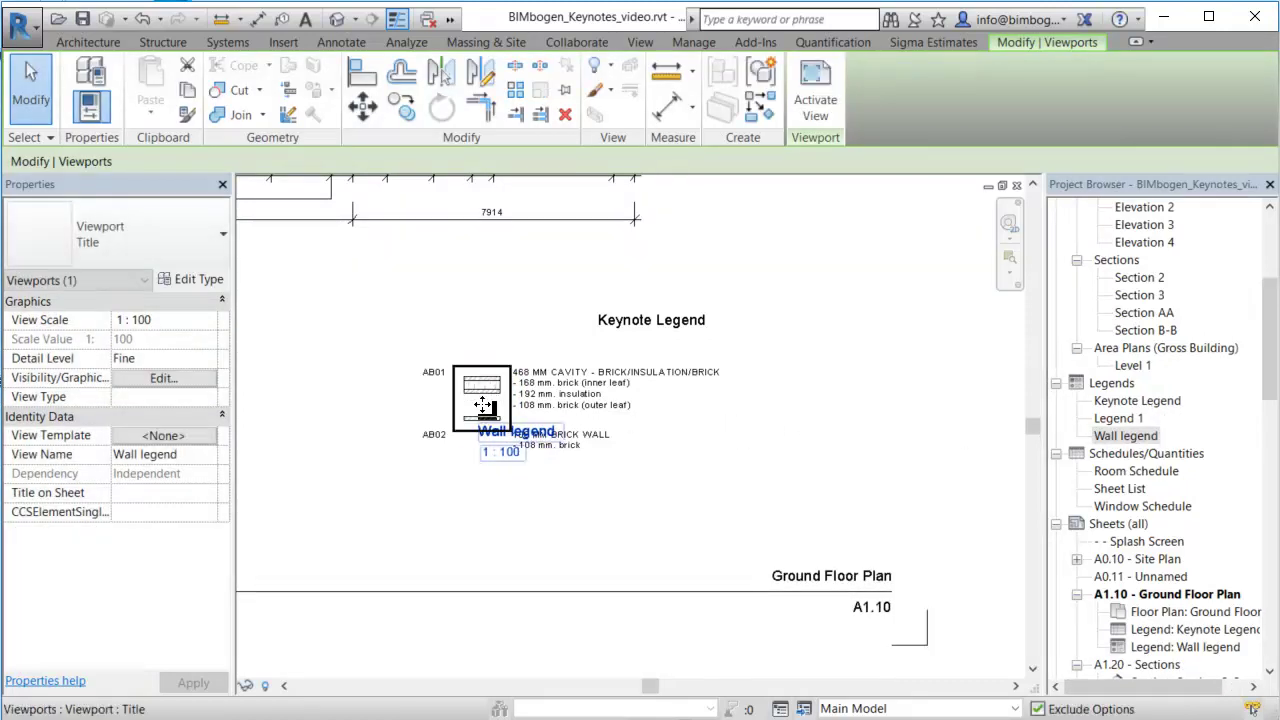
pyautogui.click(137, 245)
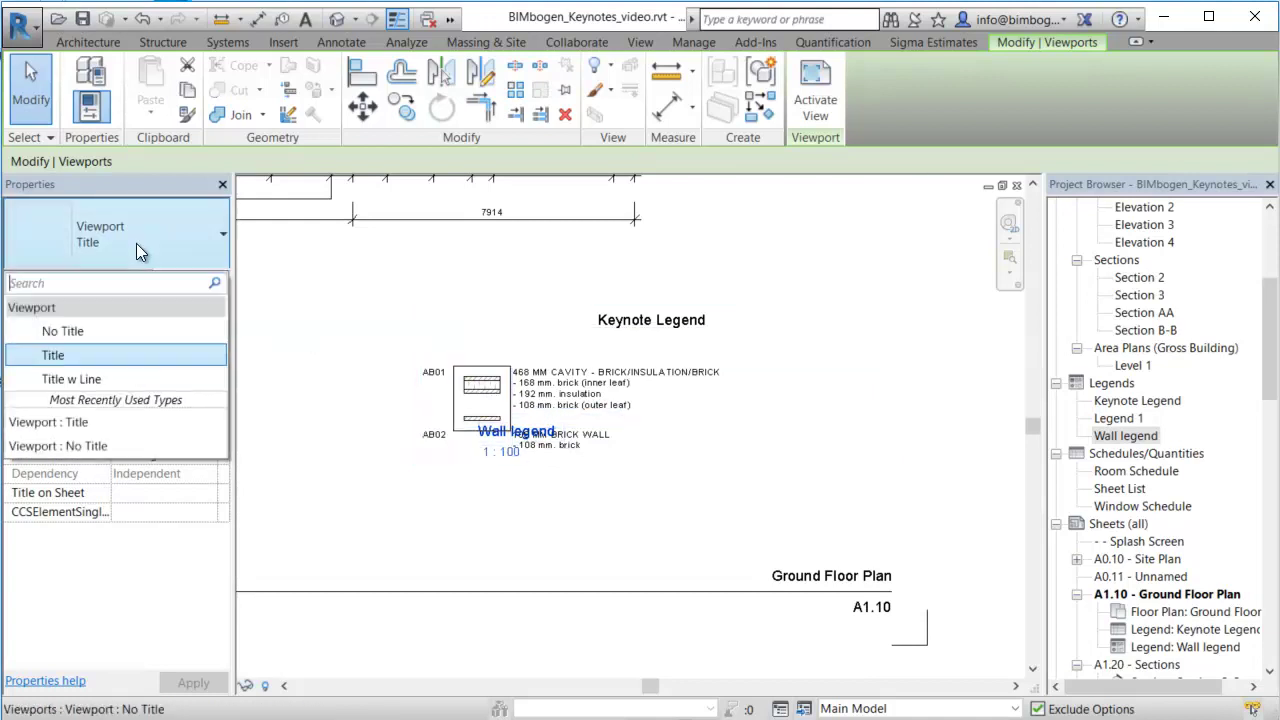
pyautogui.click(84, 331)
# Nudge the Wall legend viewport to line up with the AB01/AB02 keynote text
pyautogui.scroll(5, 543, 413)
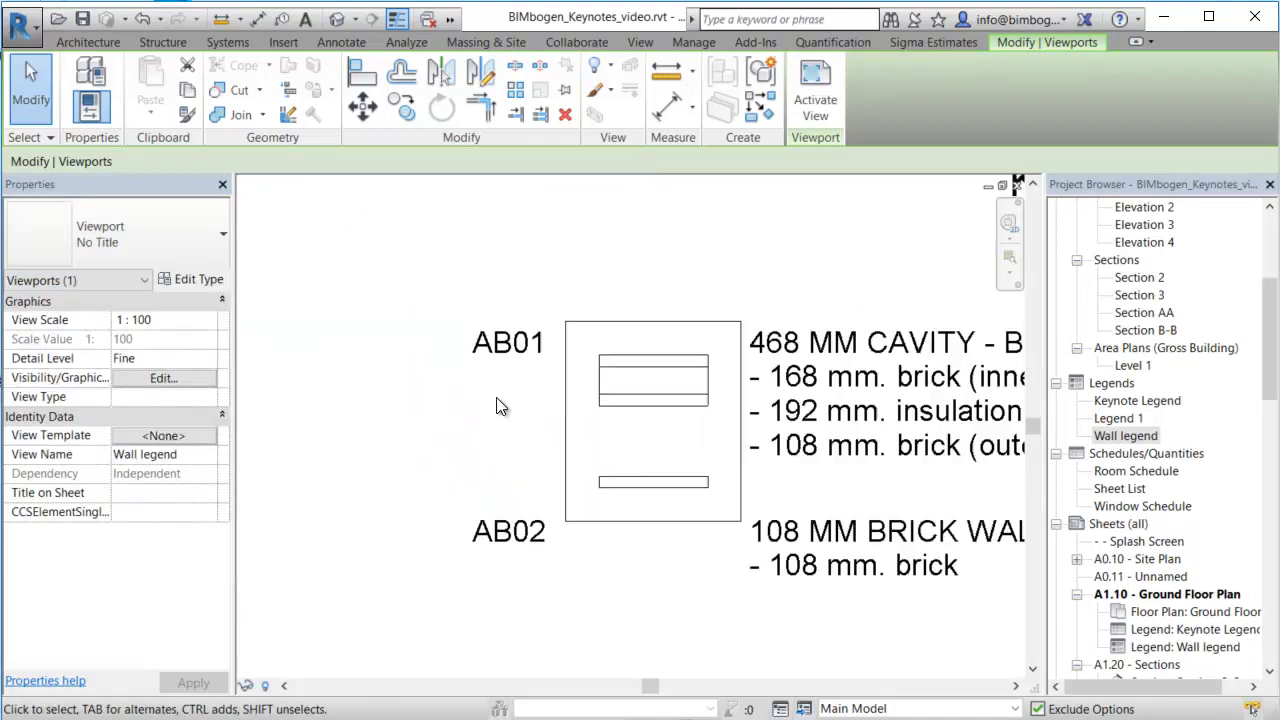
pyautogui.scroll(2, 602, 405)
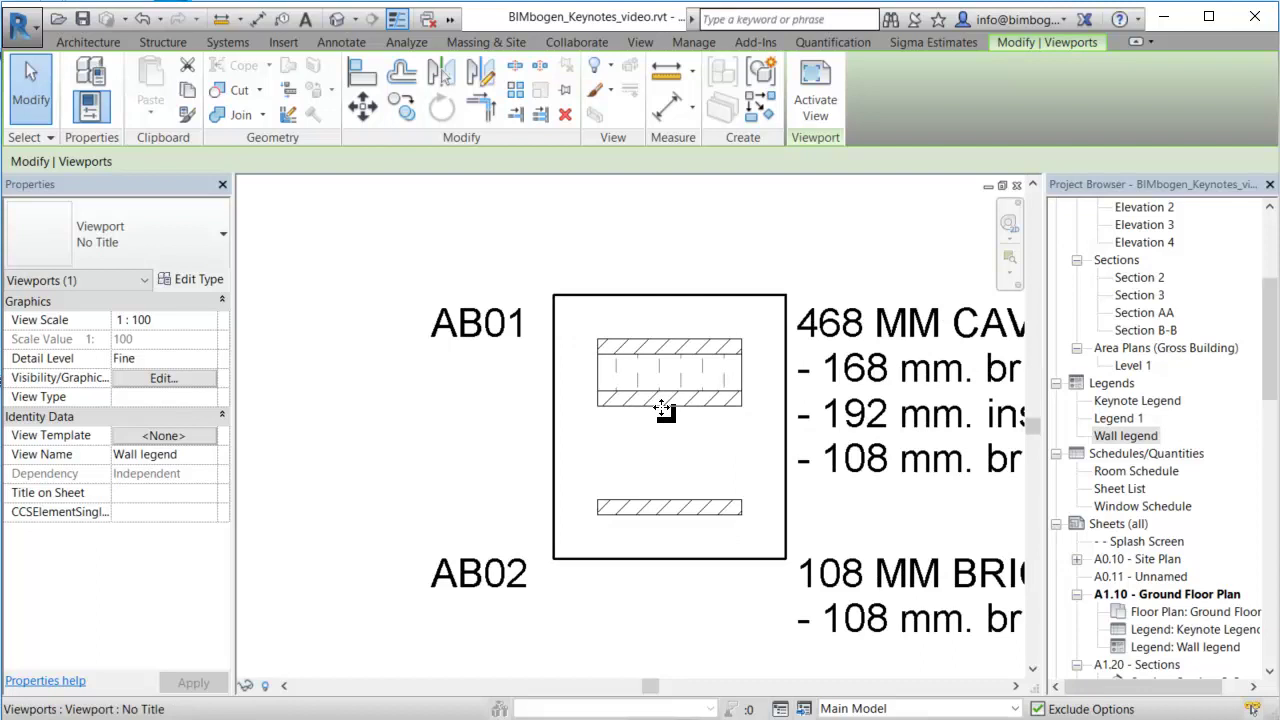
pyautogui.press('Up')
pyautogui.press('Up')
pyautogui.press('Up')
pyautogui.press('Up')
pyautogui.press('Up')
pyautogui.press('Up')
pyautogui.press('Up')
pyautogui.press('Up')
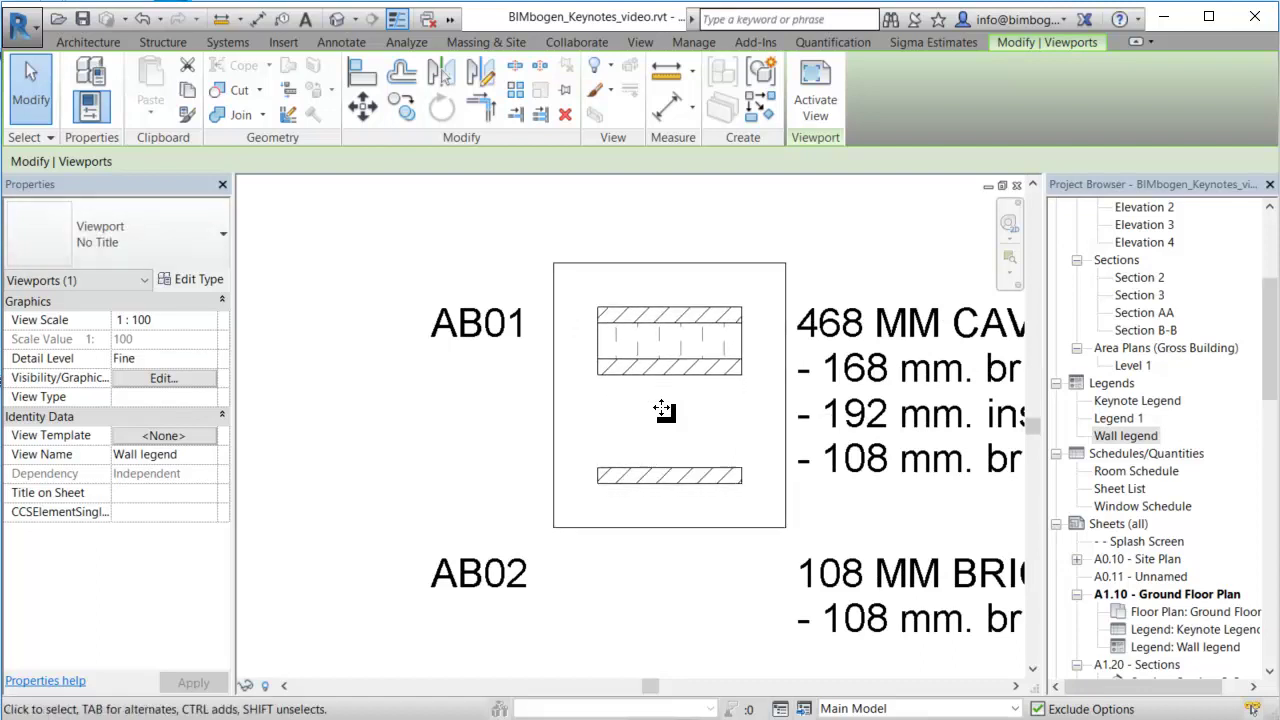
pyautogui.press('Up')
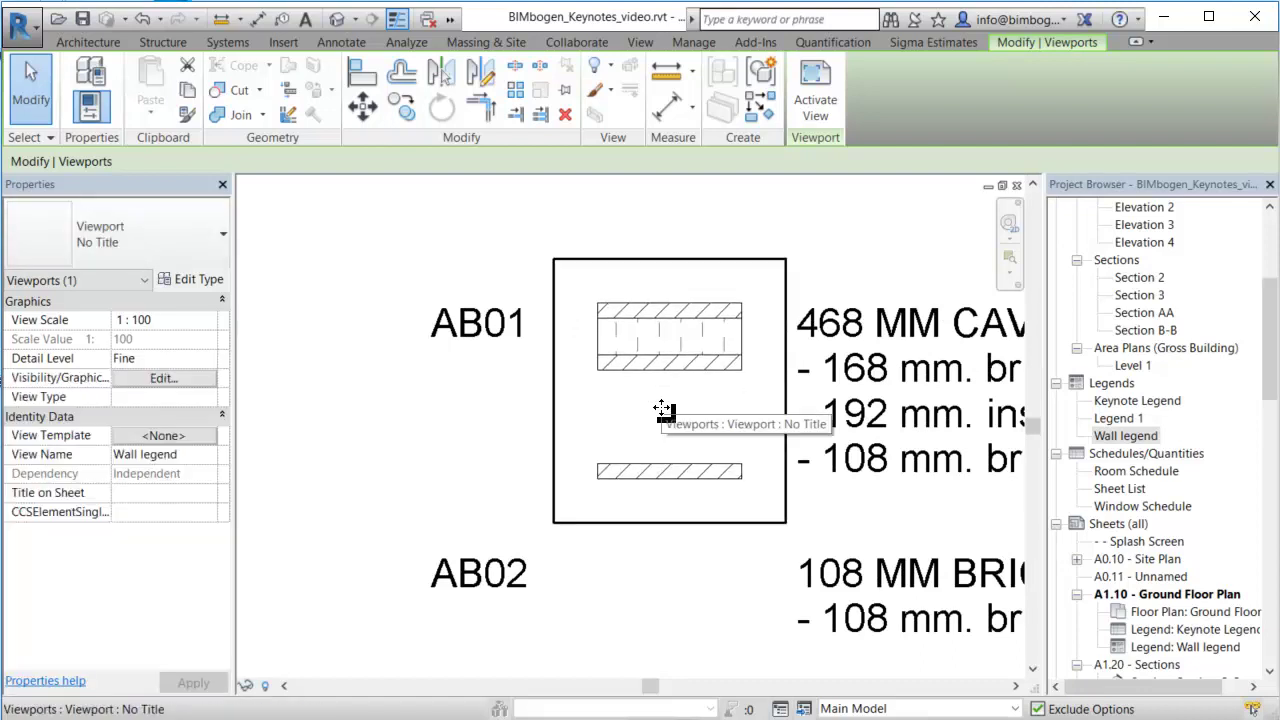
pyautogui.press('Left')
pyautogui.press('Down')
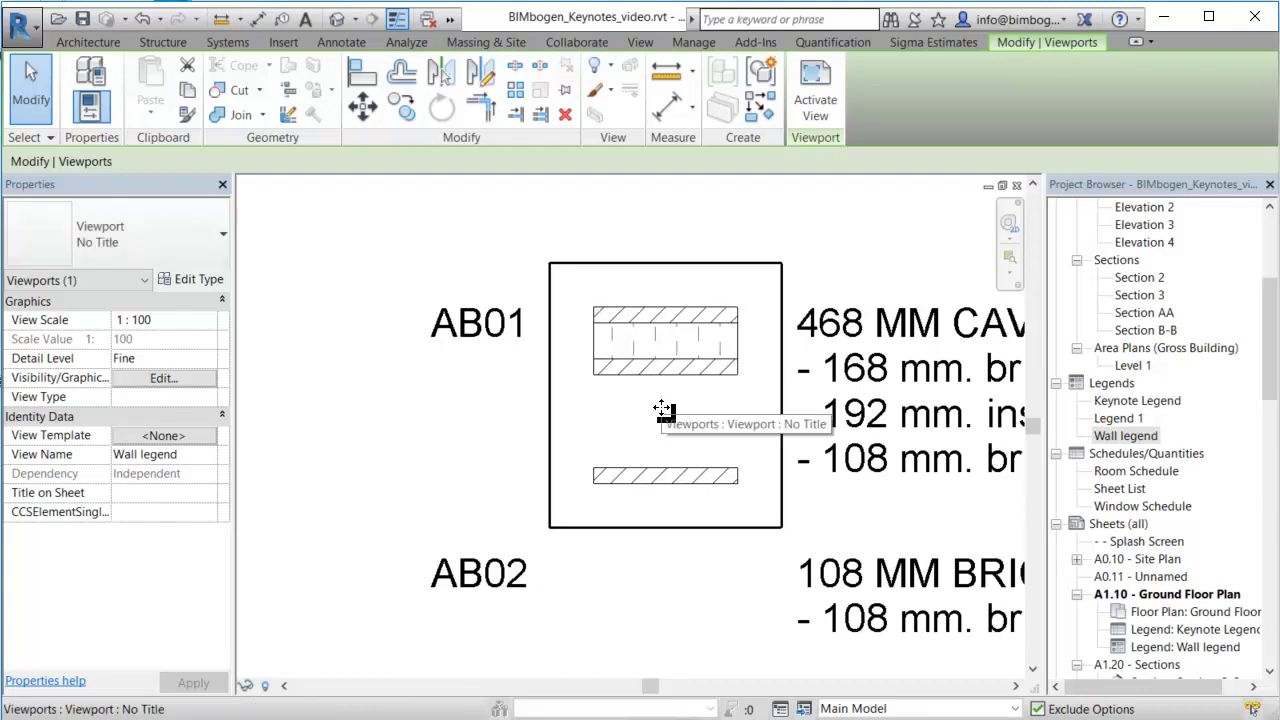
# Inside the Wall legend viewport, nudge the 108 mm brick swatch down level with AB02
pyautogui.click(807, 110)
pyautogui.click(651, 478)
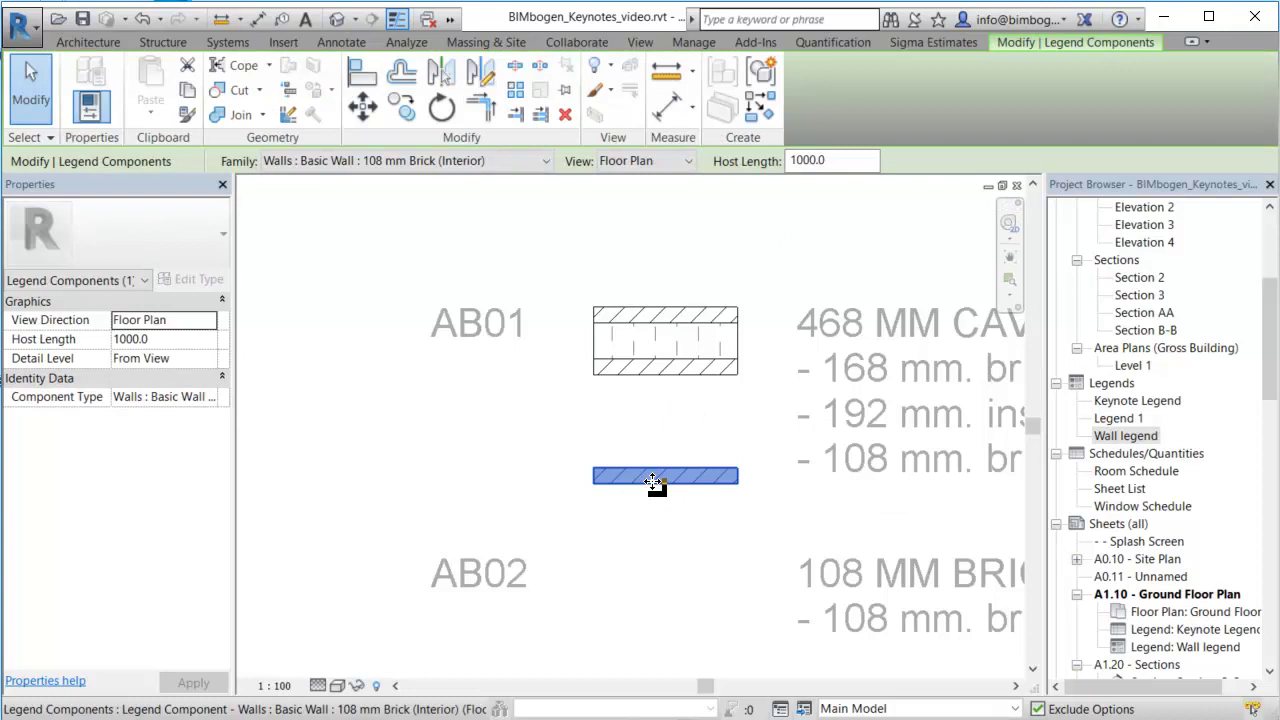
pyautogui.press('Down')
pyautogui.press('Down')
pyautogui.press('Down')
pyautogui.press('Down')
pyautogui.press('Down')
pyautogui.press('Down')
pyautogui.press('Down')
pyautogui.press('Down')
pyautogui.press('Down')
pyautogui.press('Down')
pyautogui.press('Down')
pyautogui.press('Down')
pyautogui.press('Down')
pyautogui.press('Down')
pyautogui.press('Down')
pyautogui.press('Down')
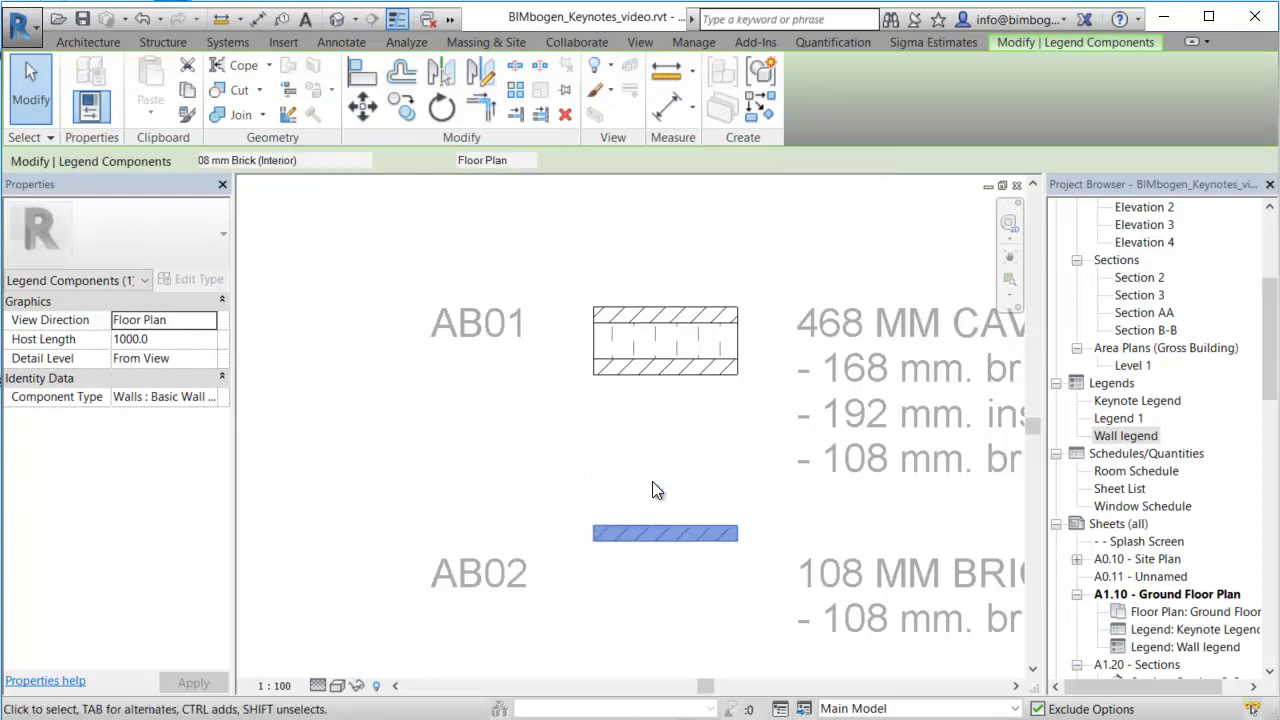
pyautogui.press('Down')
pyautogui.press('Down')
pyautogui.press('Down')
pyautogui.press('Down')
pyautogui.press('Down')
pyautogui.press('Down')
pyautogui.press('Down')
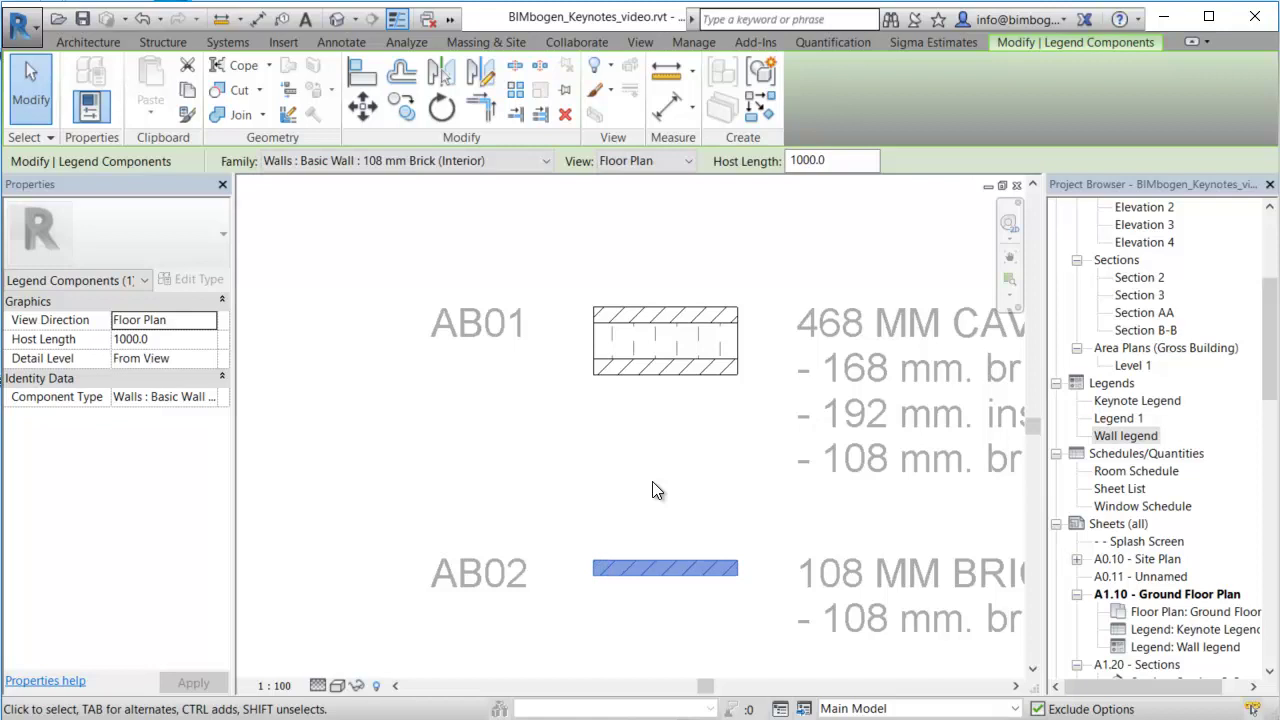
pyautogui.doubleClick(699, 251)
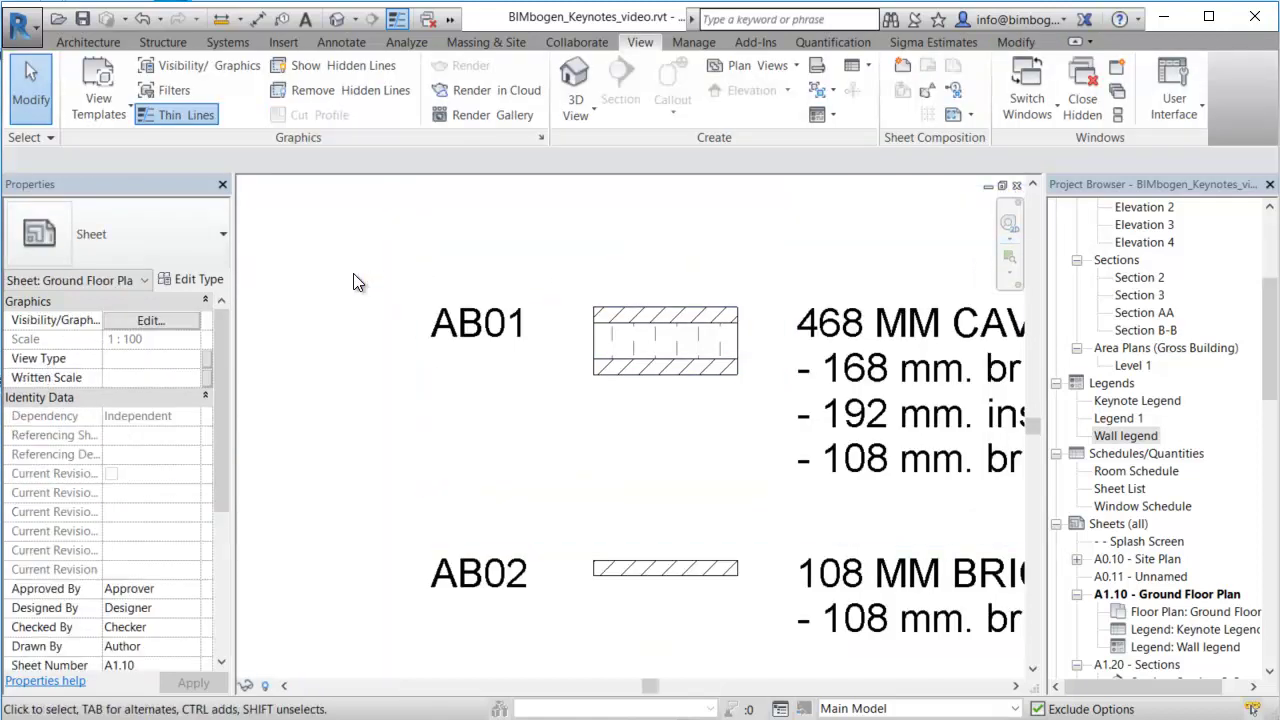
# Zoom and pan so the whole Ground Floor Plan sheet is centred in the window
pyautogui.scroll(-7, 353, 273)
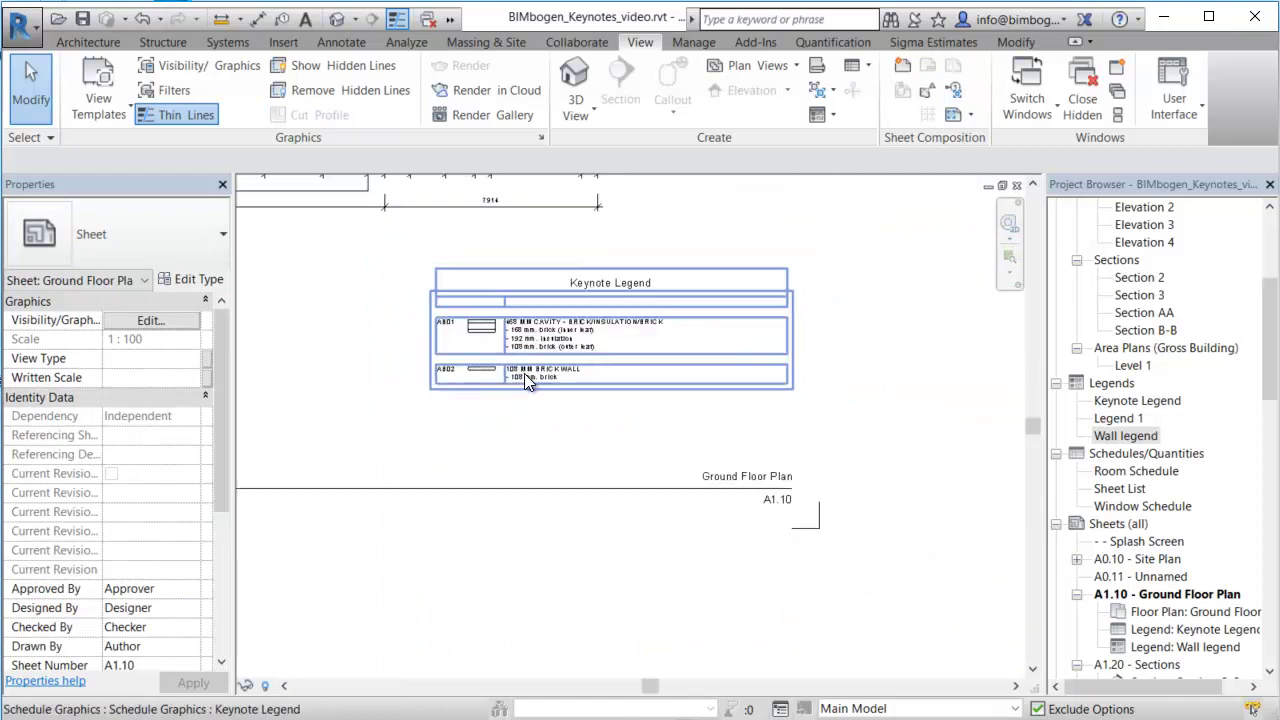
pyautogui.moveTo(544, 392); pyautogui.dragTo(573, 572, button='middle')
pyautogui.moveTo(486, 464); pyautogui.dragTo(527, 549, button='middle')
pyautogui.scroll(-5, 564, 448)
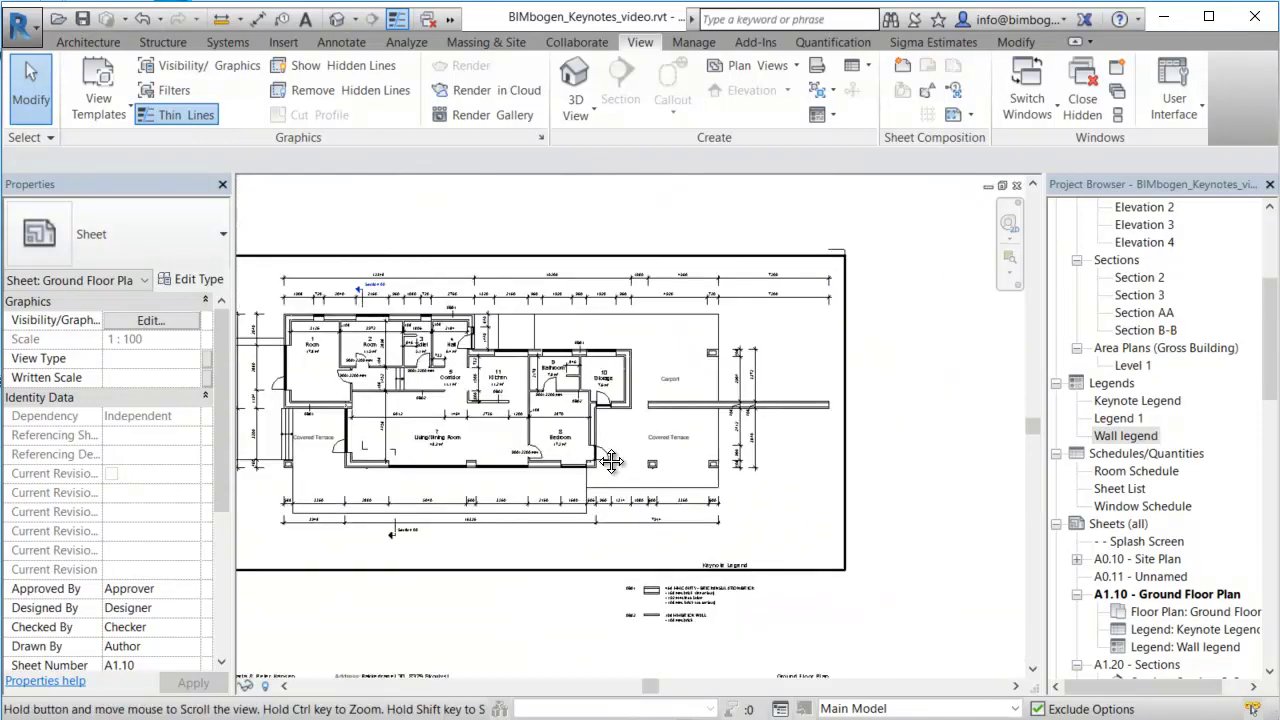
pyautogui.moveTo(628, 453); pyautogui.dragTo(726, 416, button='middle')
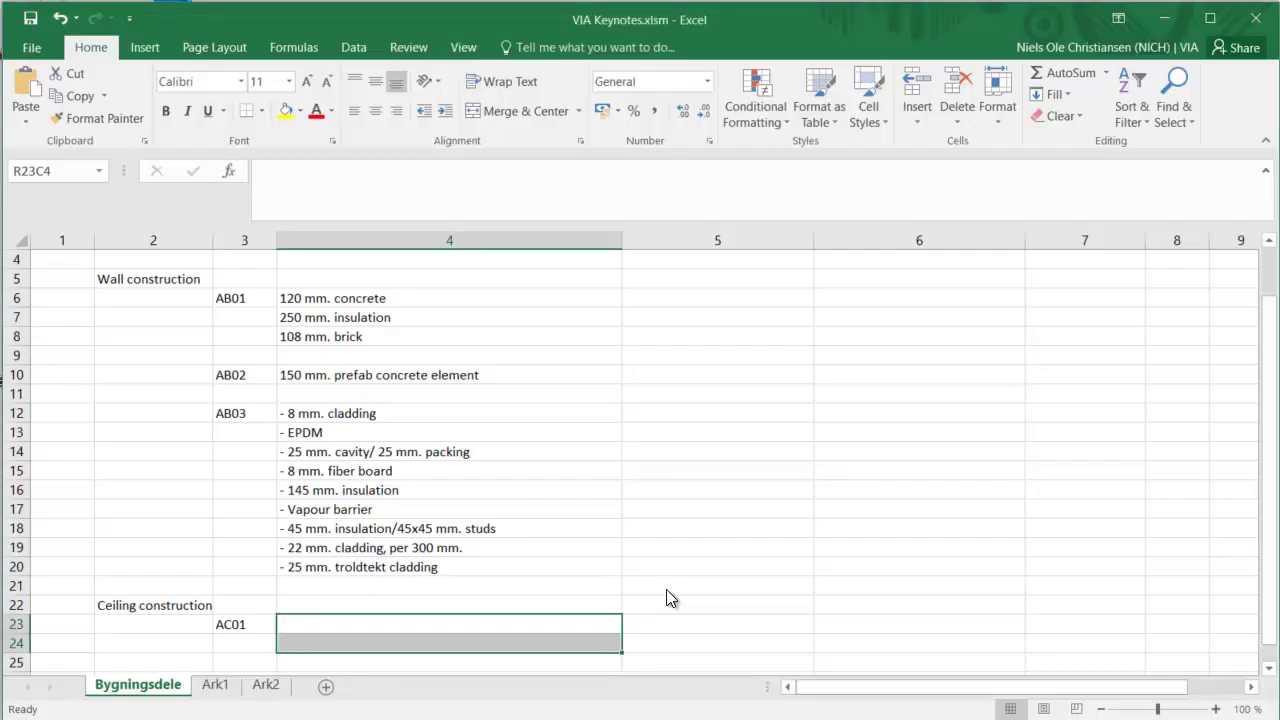
# Browse the VIA Keynotes Bygningsdele sheet, briefly selecting columns 3 and 4
pyautogui.click(666, 589)
pyautogui.scroll(1, 507, 613)
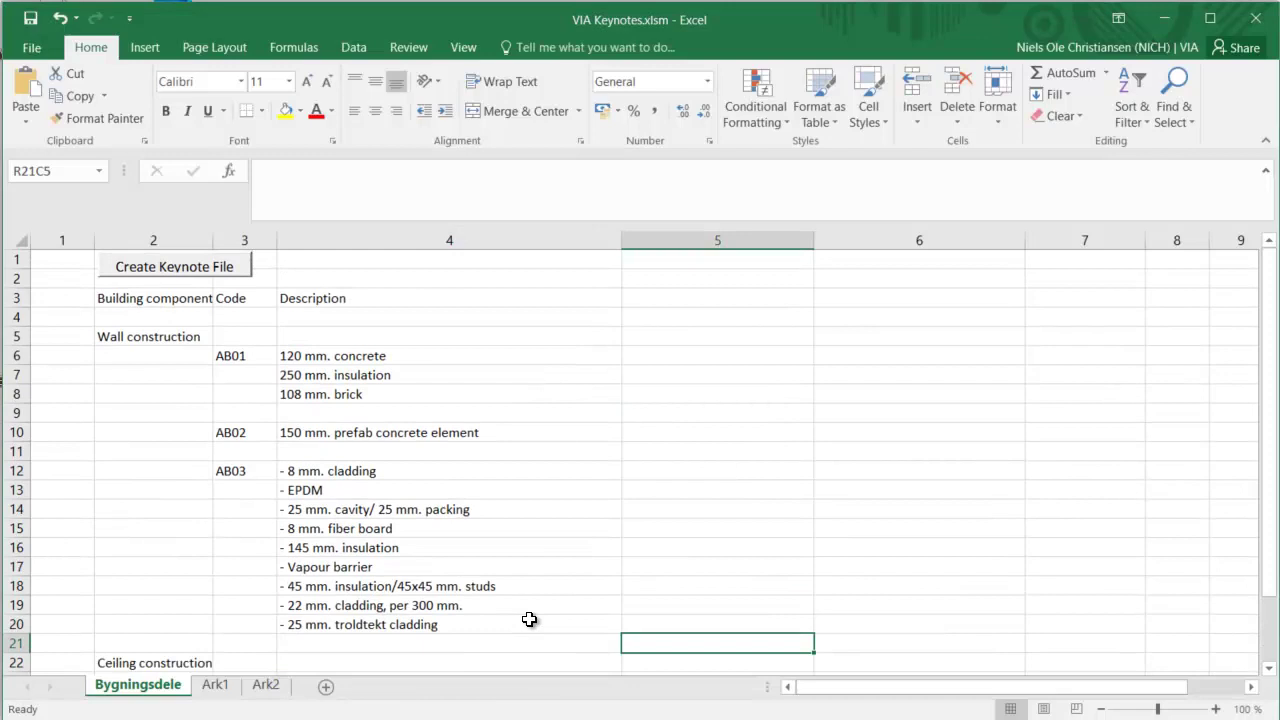
pyautogui.scroll(-2, 529, 620)
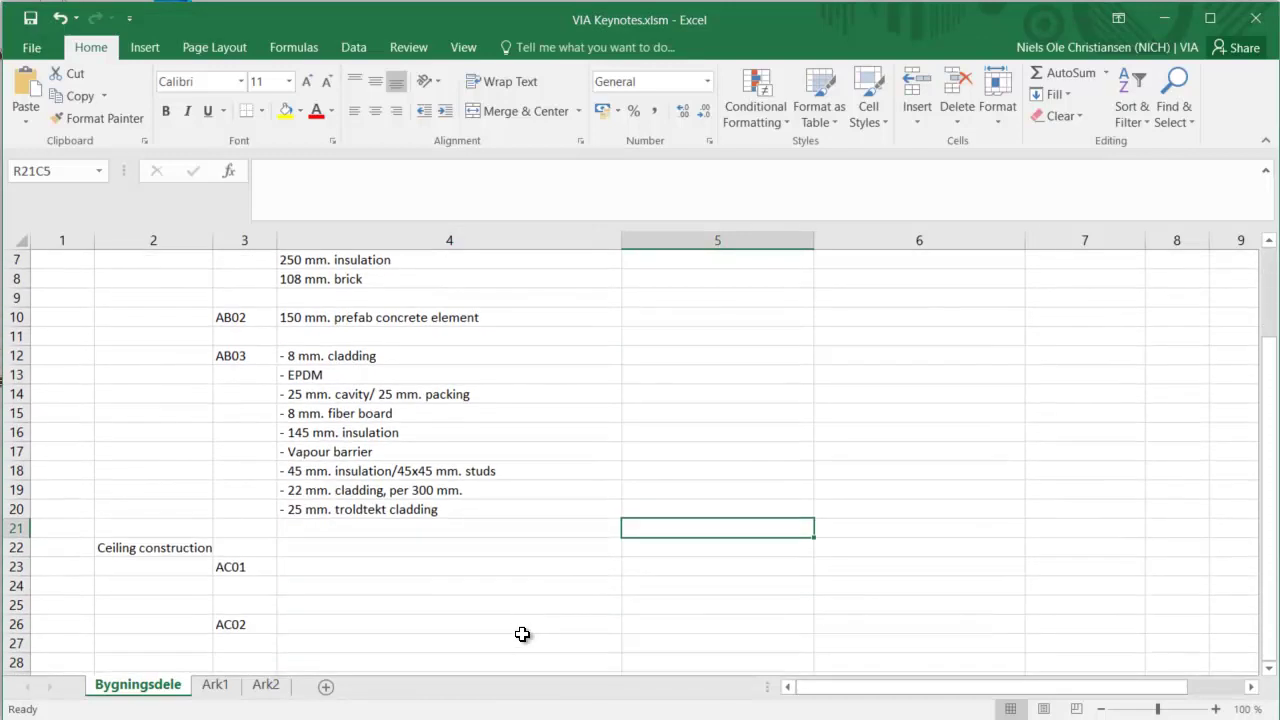
pyautogui.scroll(2, 507, 624)
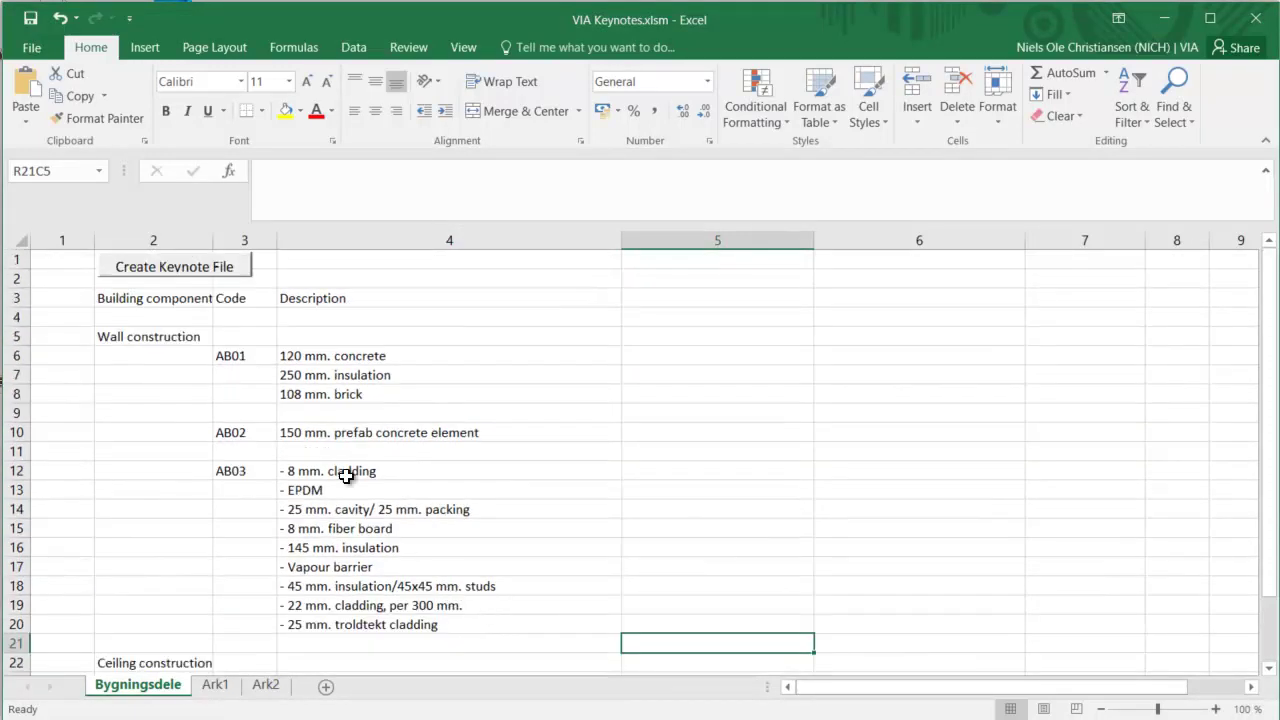
pyautogui.moveTo(262, 240); pyautogui.dragTo(377, 241)
pyautogui.click(744, 398)
pyautogui.scroll(-2, 581, 557)
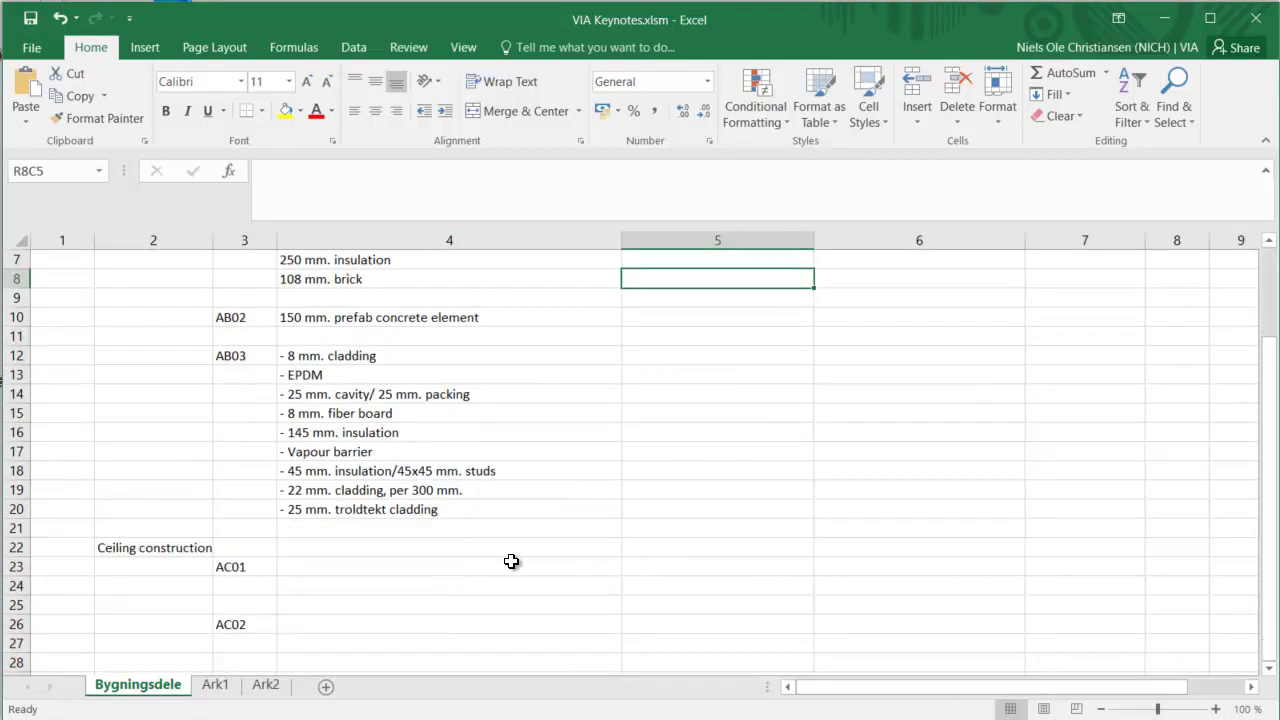
# Enter placeholder lines 'jkfgfsgkf' and 'jfkdhfg' in the description cells R23C4 and R24C4
pyautogui.click(355, 561)
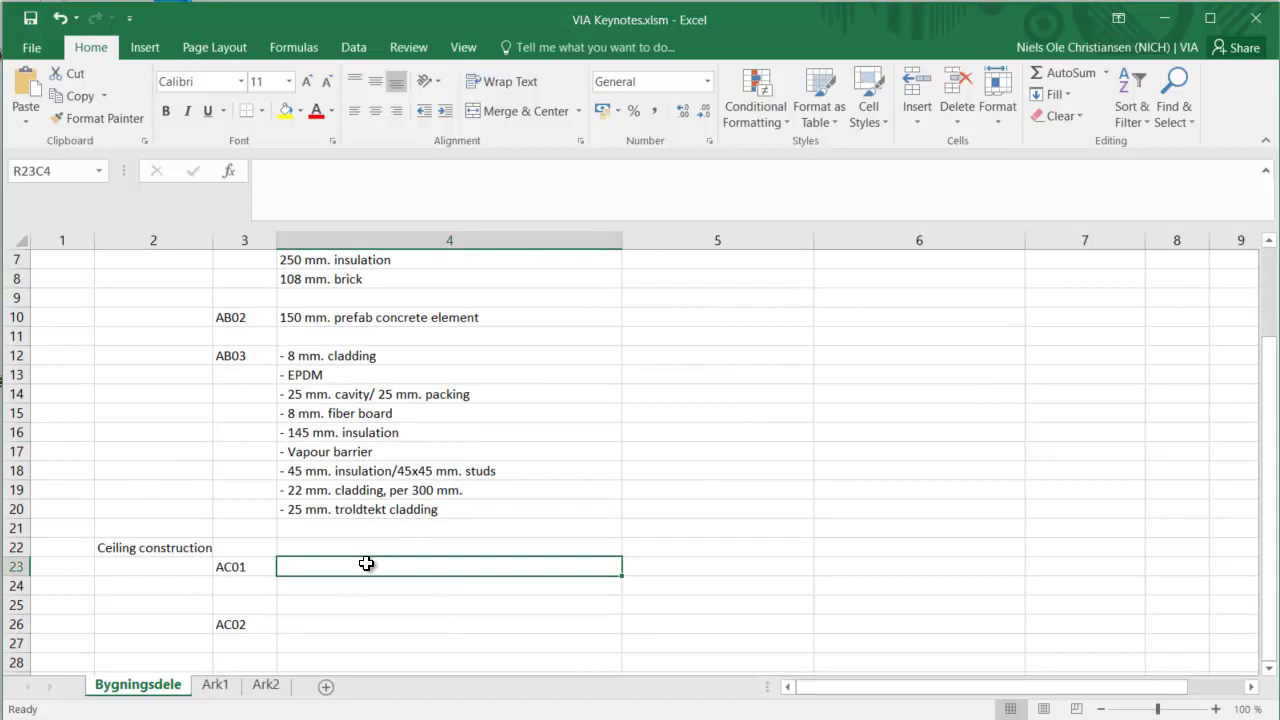
pyautogui.write('jkfgfsgkf')
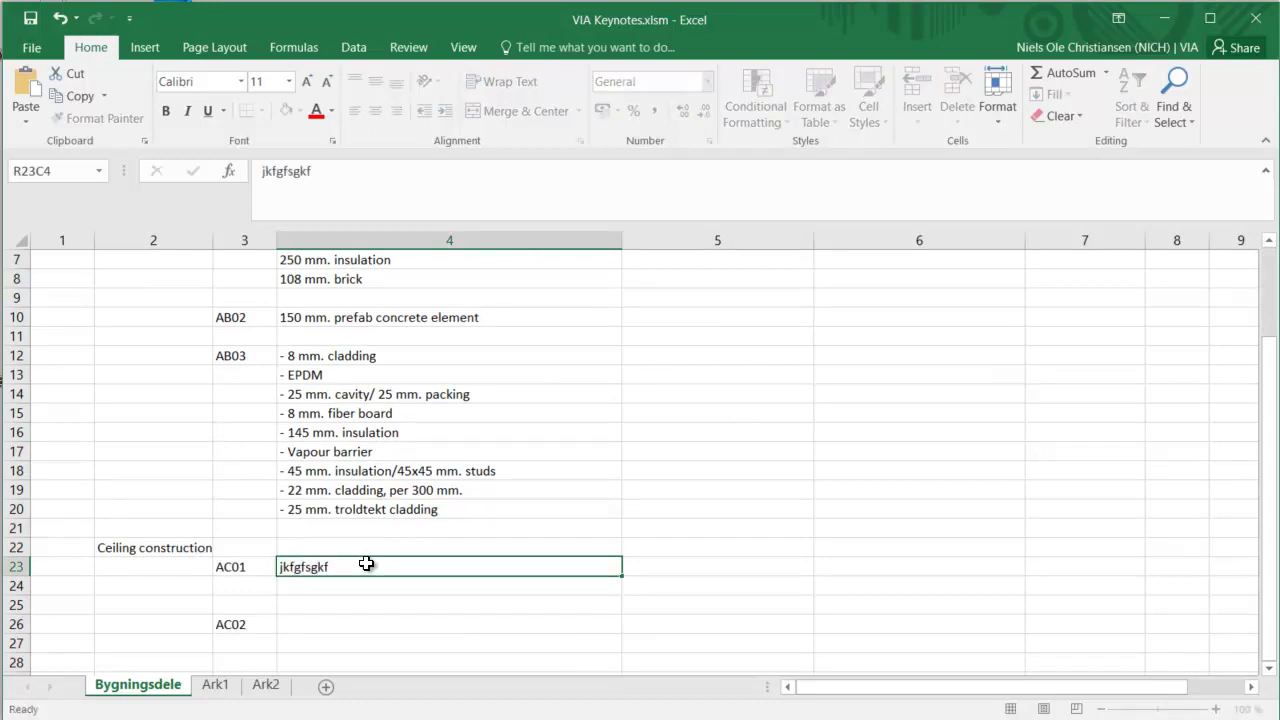
pyautogui.press('Return')
pyautogui.write('jfkdhfgdjk')
pyautogui.press('Return')
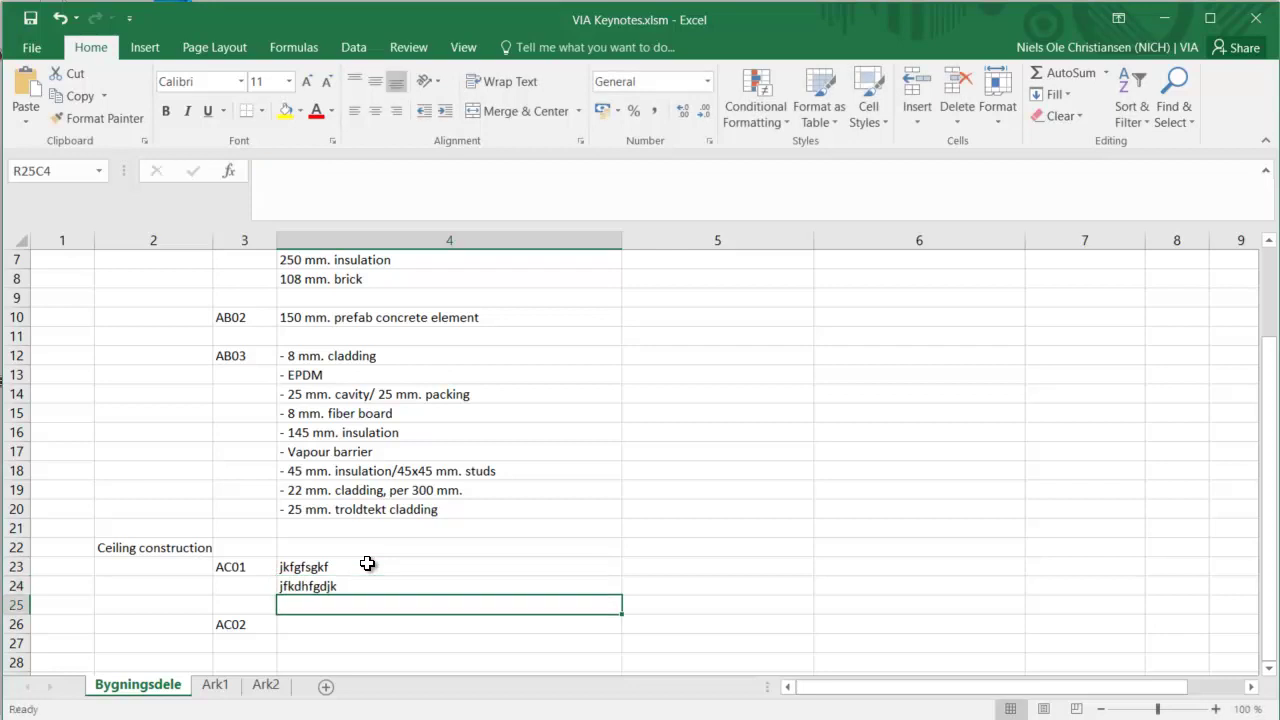
pyautogui.scroll(2, 359, 564)
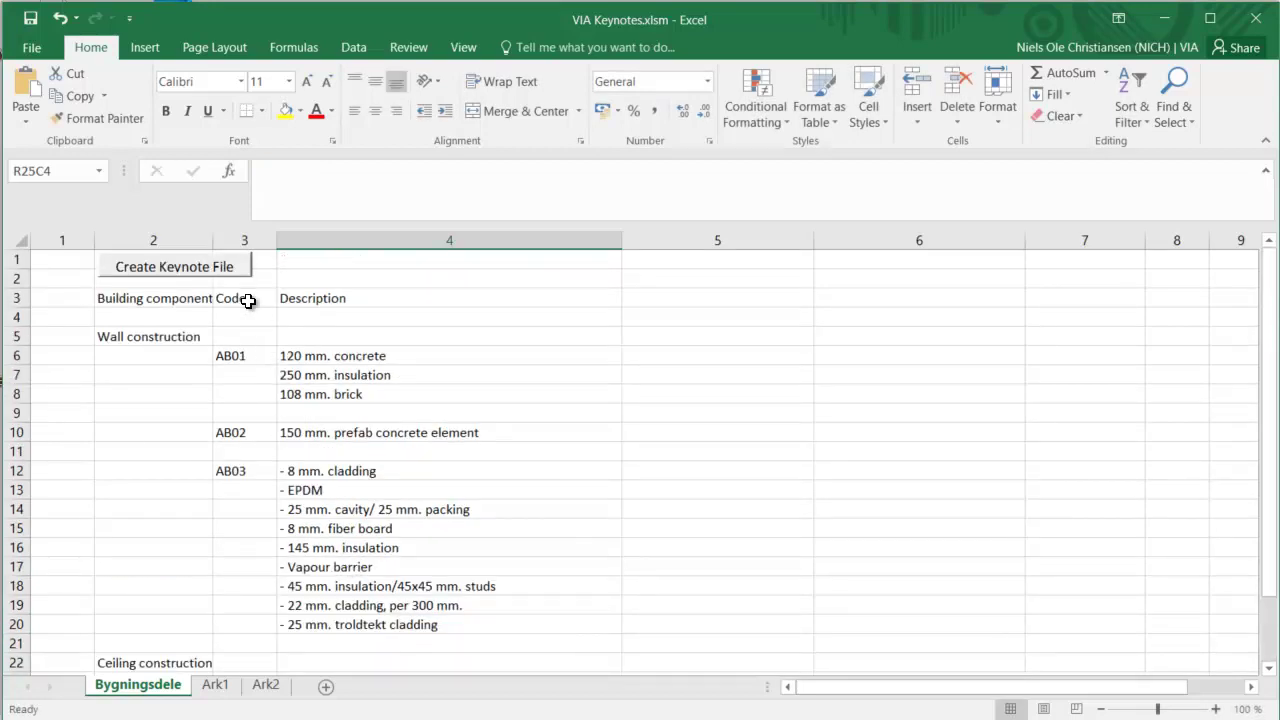